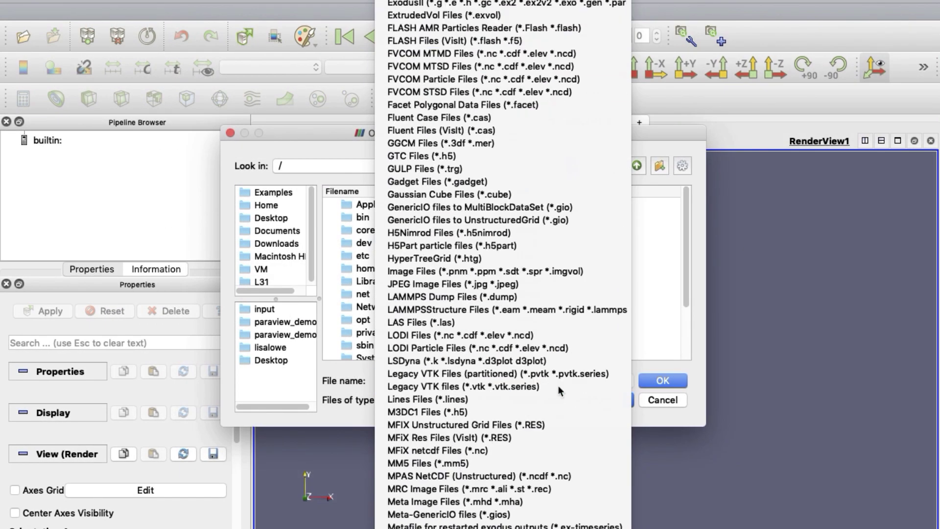
{"action": "scroll", "coordinate": [560, 390], "scroll_direction": "down", "scroll_amount": 20}
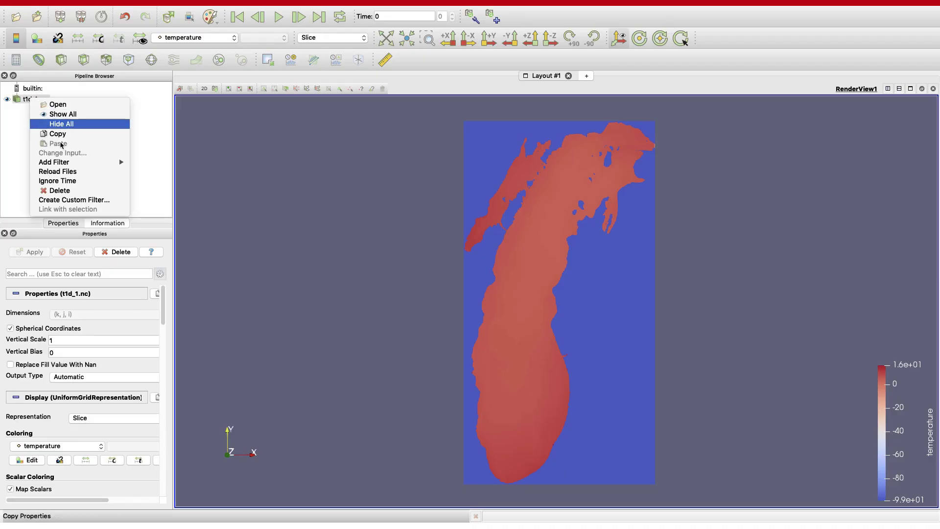
{"action": "mouse_move", "coordinate": [56, 165]}
{"action": "mouse_move", "coordinate": [159, 182]}
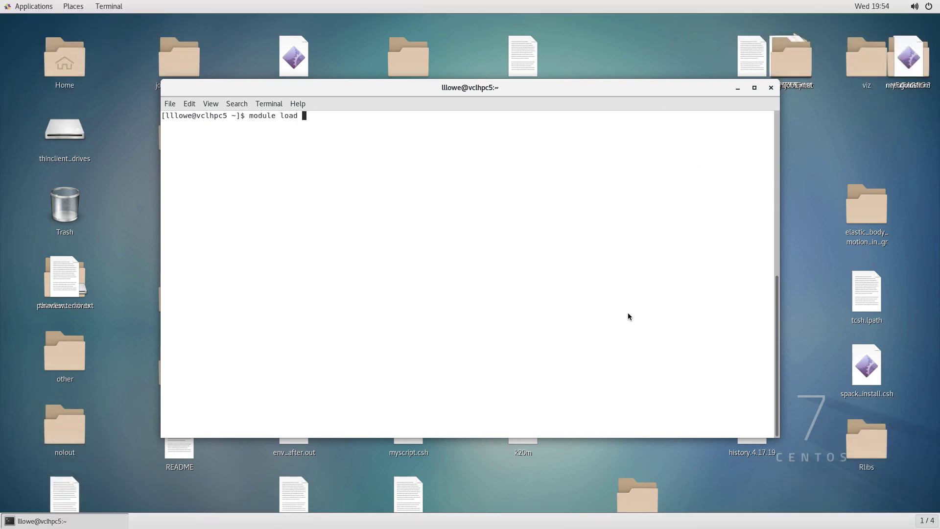
Step: Load the paraview module in the terminal, launch ParaView with the --mesa option and dismiss its startup screen
{"action": "type", "text": "ew"}
{"action": "key", "text": "Return"}
{"action": "type", "text": "paraview "}
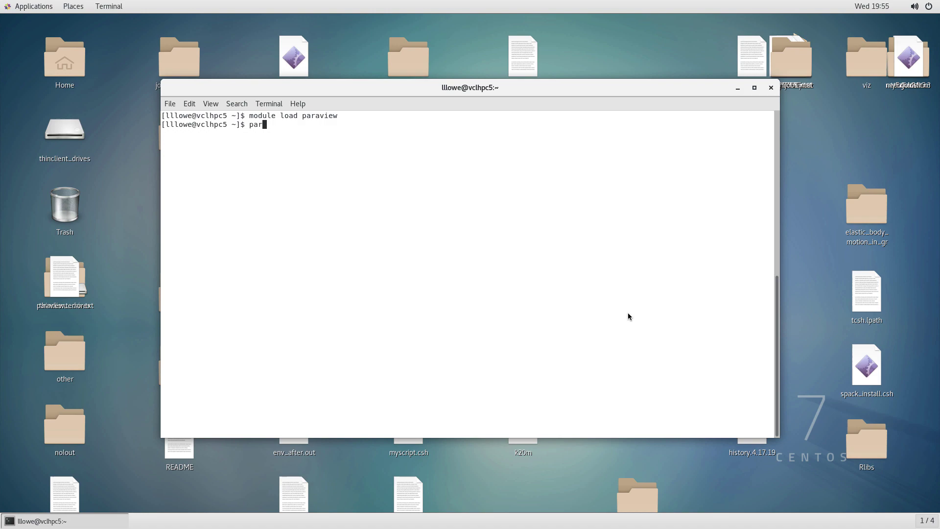
{"action": "type", "text": "--mesa"}
{"action": "key", "text": "Return"}
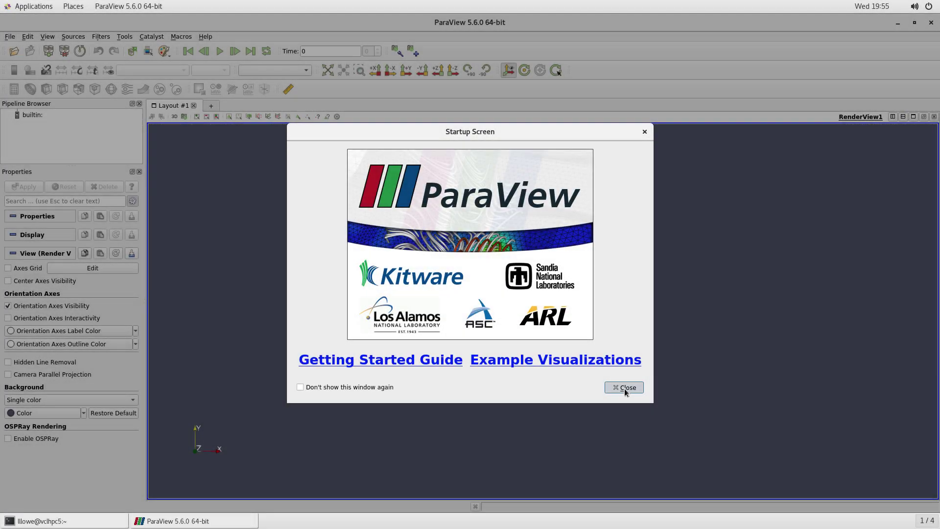
{"action": "left_click", "coordinate": [624, 387]}
Step: Start opening a data file and browse to the input folder inside paraview_demo
{"action": "left_click", "coordinate": [9, 37]}
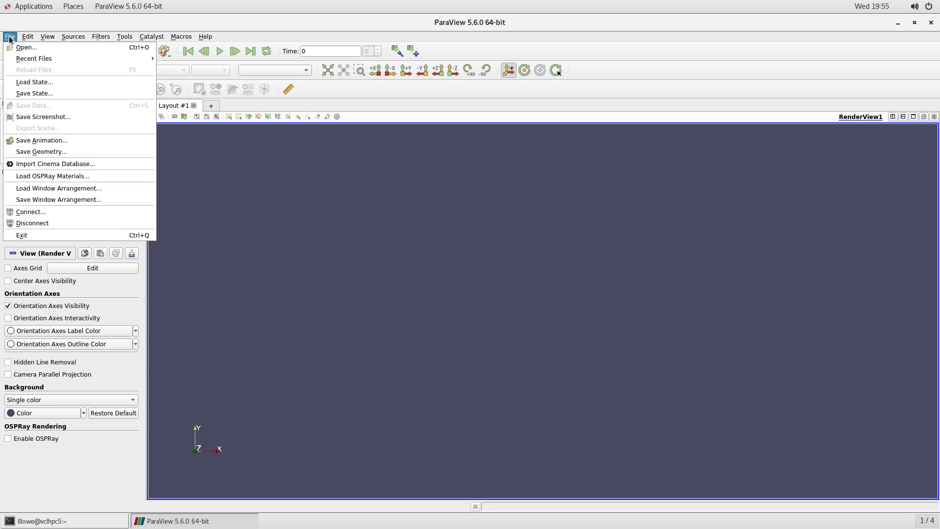
{"action": "left_click", "coordinate": [19, 45]}
{"action": "left_click", "coordinate": [336, 301]}
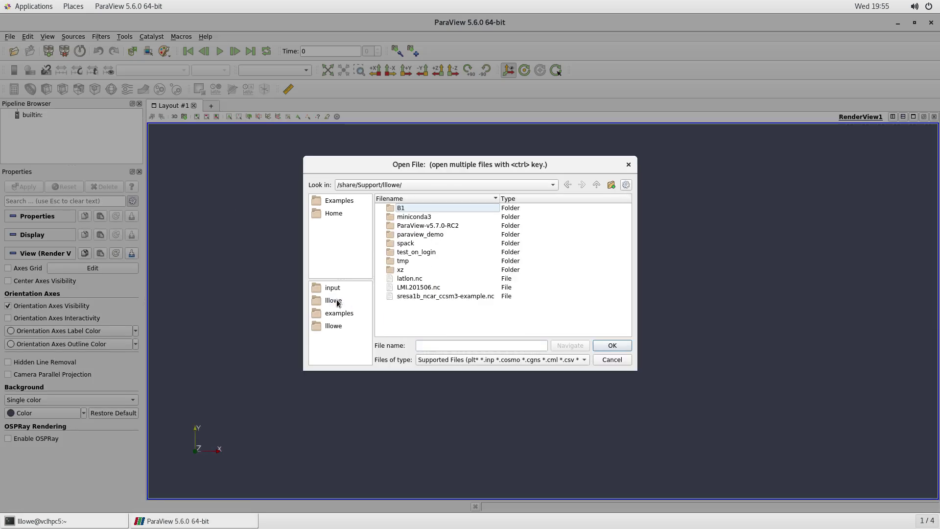
{"action": "double_click", "coordinate": [436, 234]}
{"action": "double_click", "coordinate": [407, 207]}
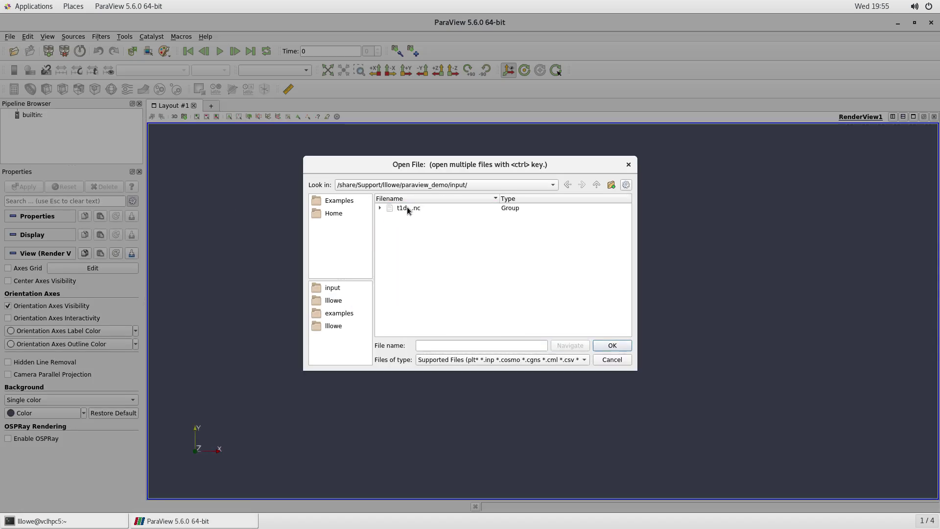
{"action": "left_click", "coordinate": [581, 359]}
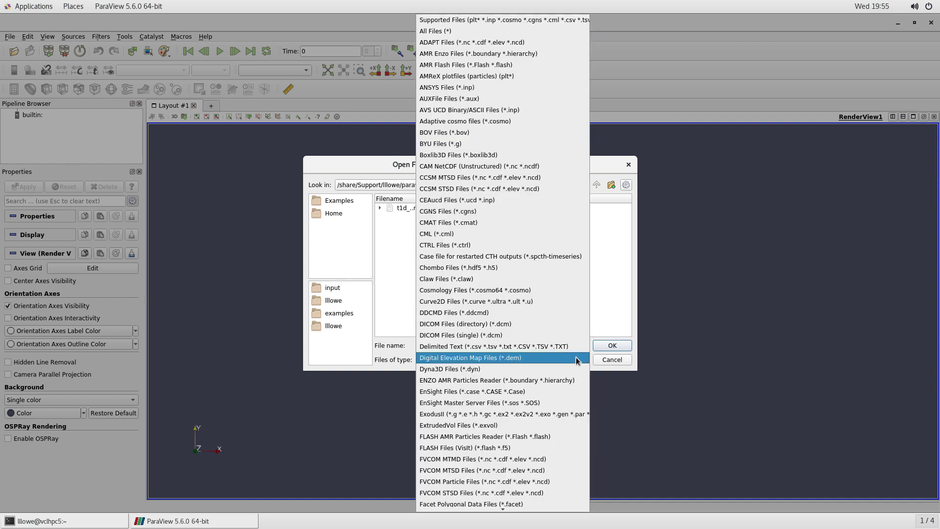
{"action": "scroll", "coordinate": [574, 361], "scroll_direction": "down", "scroll_amount": 20}
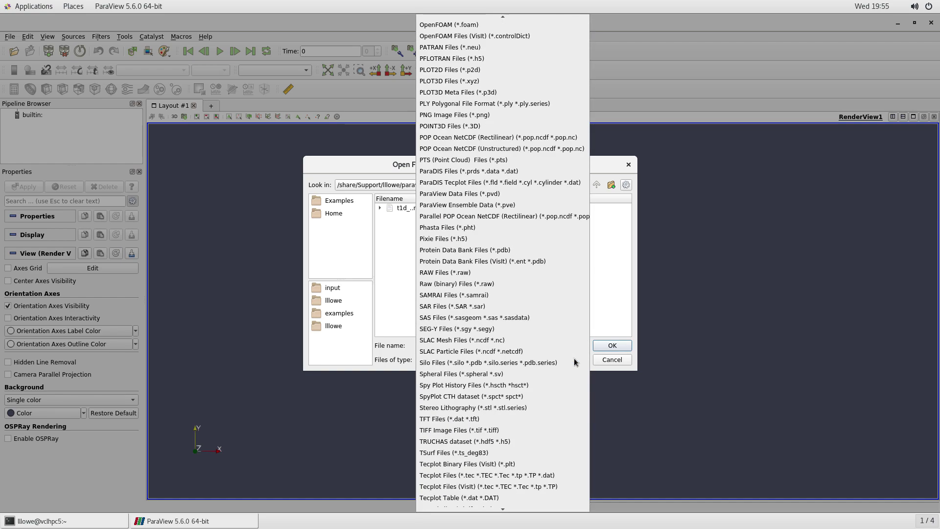
{"action": "left_click", "coordinate": [621, 320]}
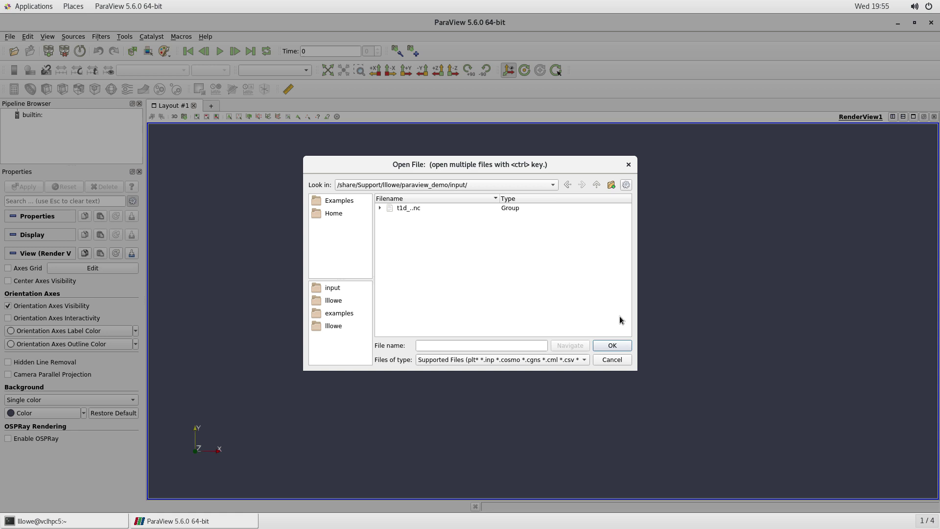
Step: Open only t1d_1.nc from the t1d_..nc group with the NetCDF Reader and apply it to render the data
{"action": "left_click", "coordinate": [380, 208]}
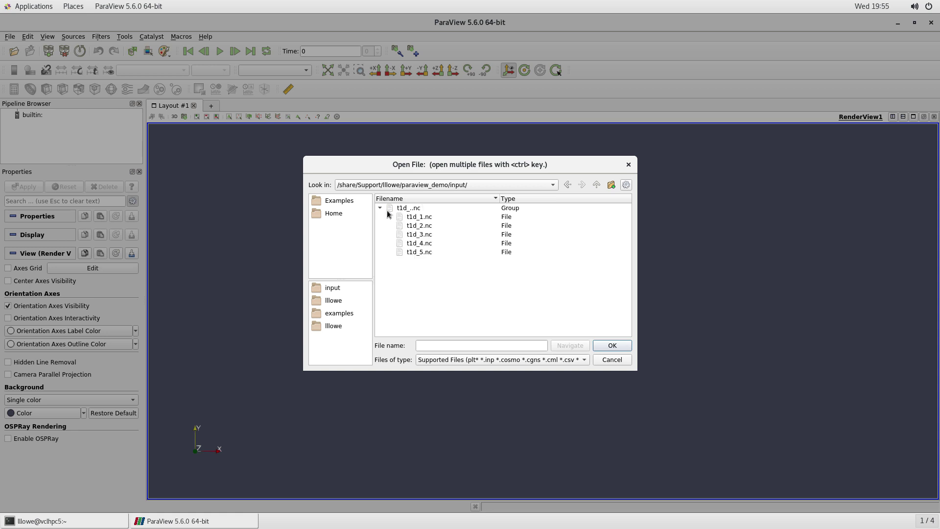
{"action": "left_click", "coordinate": [419, 217]}
{"action": "left_click", "coordinate": [612, 345]}
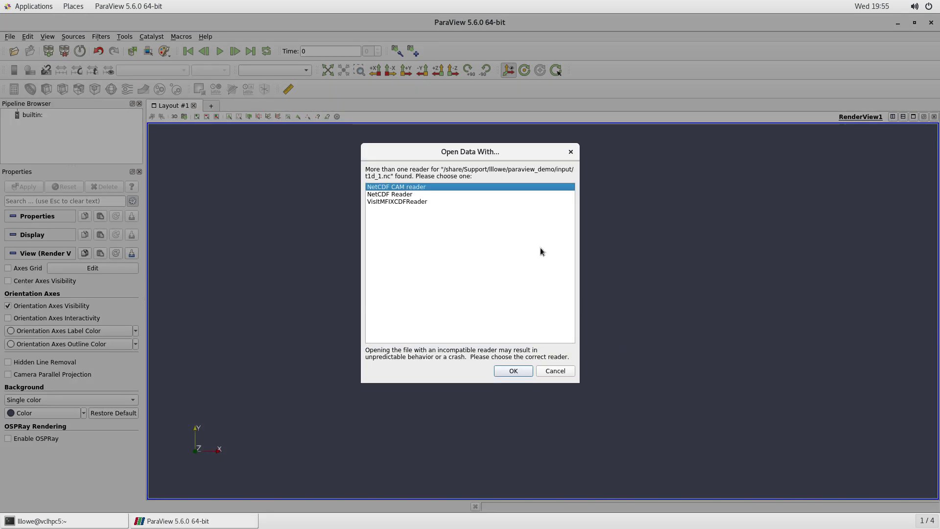
{"action": "left_click", "coordinate": [398, 195]}
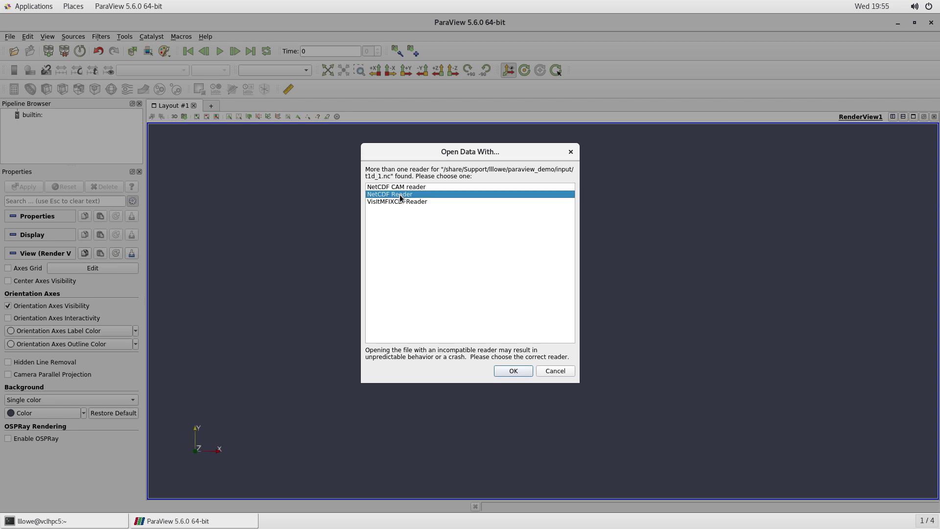
{"action": "left_click", "coordinate": [515, 371]}
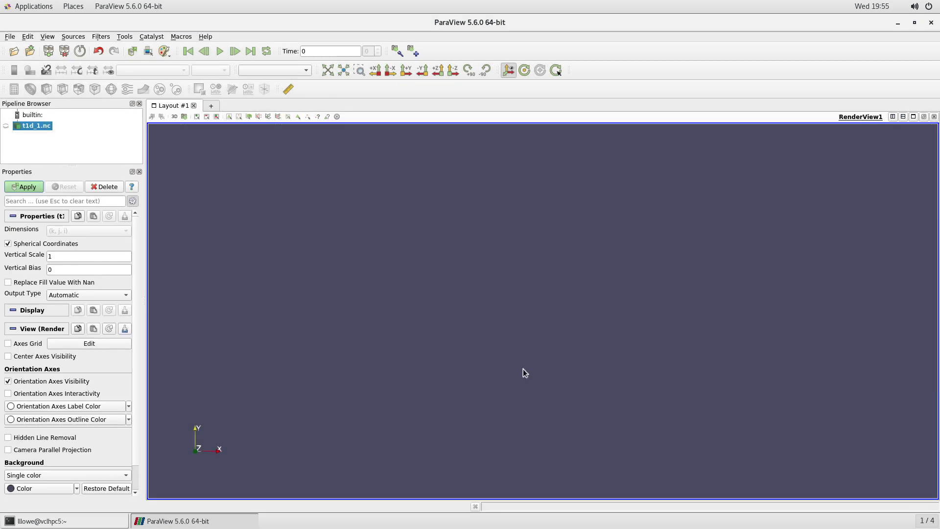
{"action": "left_click", "coordinate": [26, 189]}
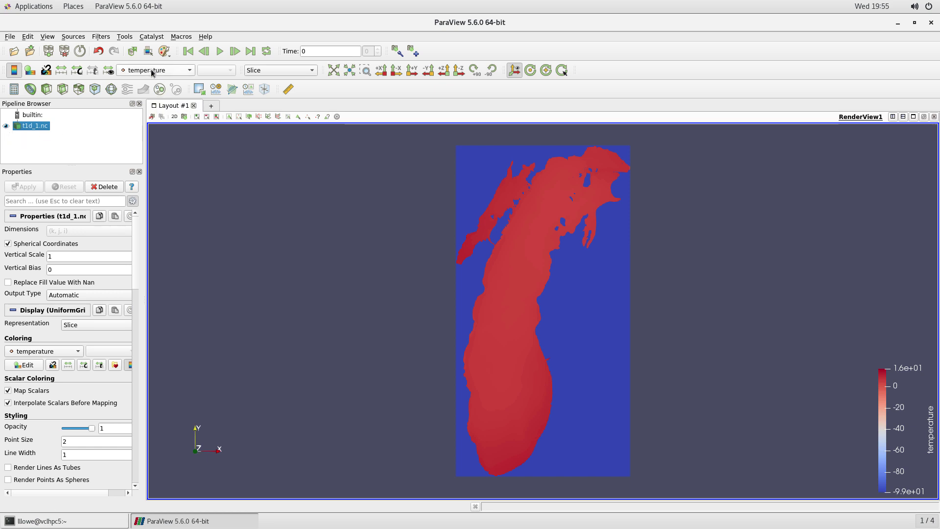
Step: Set the representation of t1d_1.nc to Surface, leaving it colored by temperature
{"action": "left_click", "coordinate": [174, 73]}
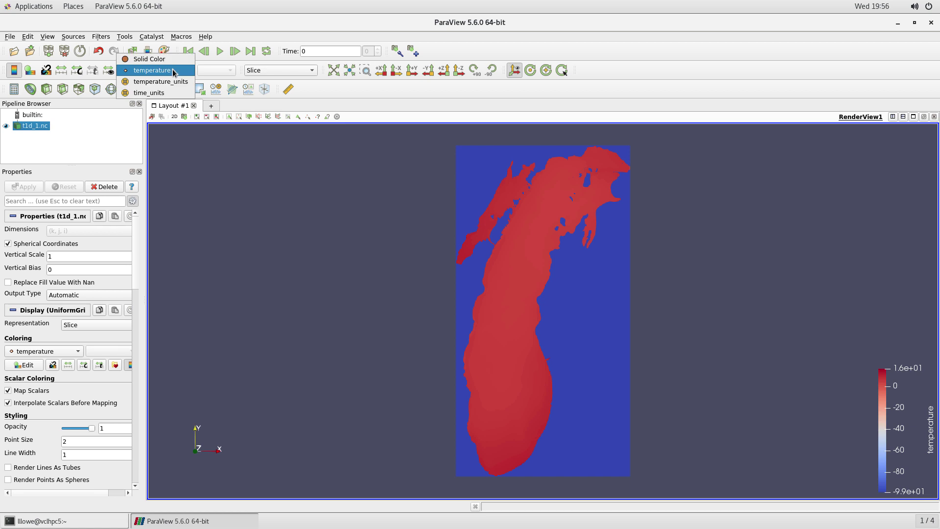
{"action": "left_click", "coordinate": [287, 73]}
{"action": "left_click", "coordinate": [288, 74]}
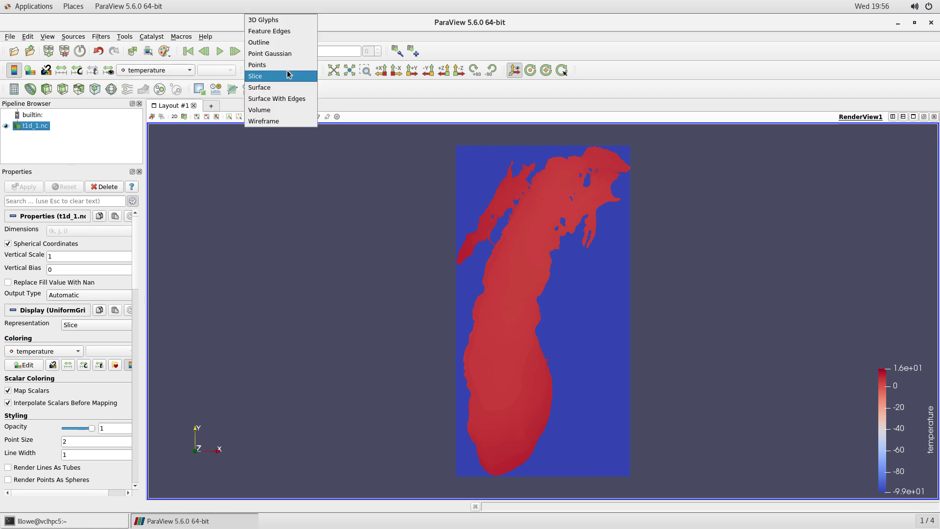
{"action": "left_click", "coordinate": [277, 87]}
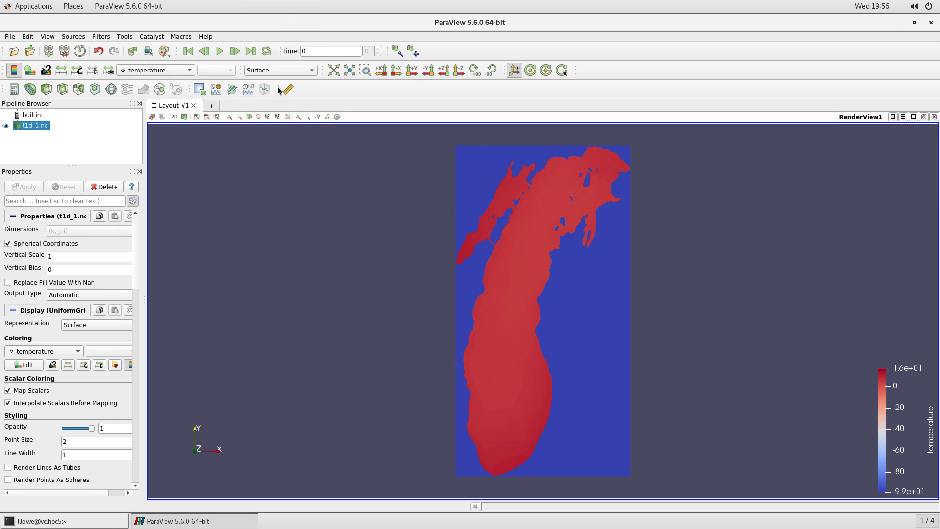
Step: Inspect the grid up close at the lake's northern end as Surface With Edges, then restore the full view and Surface representation
{"action": "left_click", "coordinate": [310, 71]}
{"action": "left_click", "coordinate": [299, 99]}
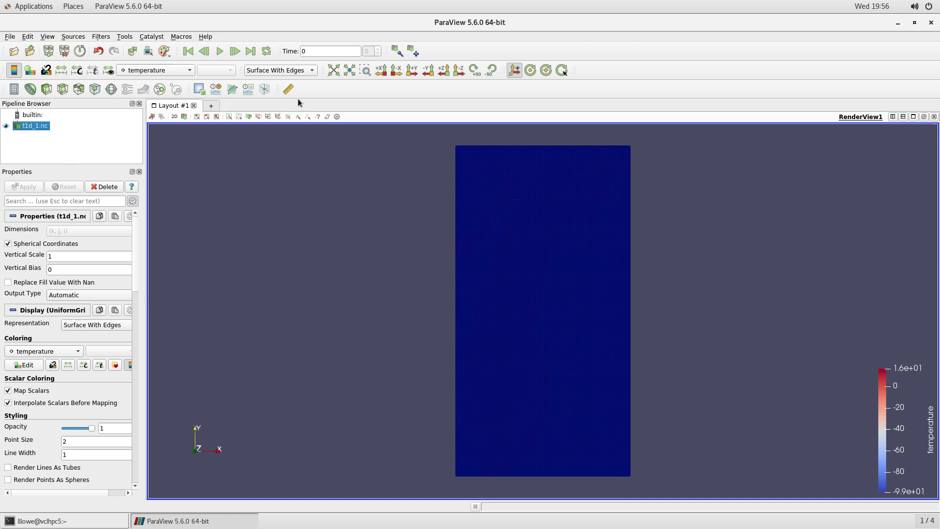
{"action": "left_click", "coordinate": [366, 71]}
{"action": "left_click_drag", "start_coordinate": [472, 199], "coordinate": [538, 270]}
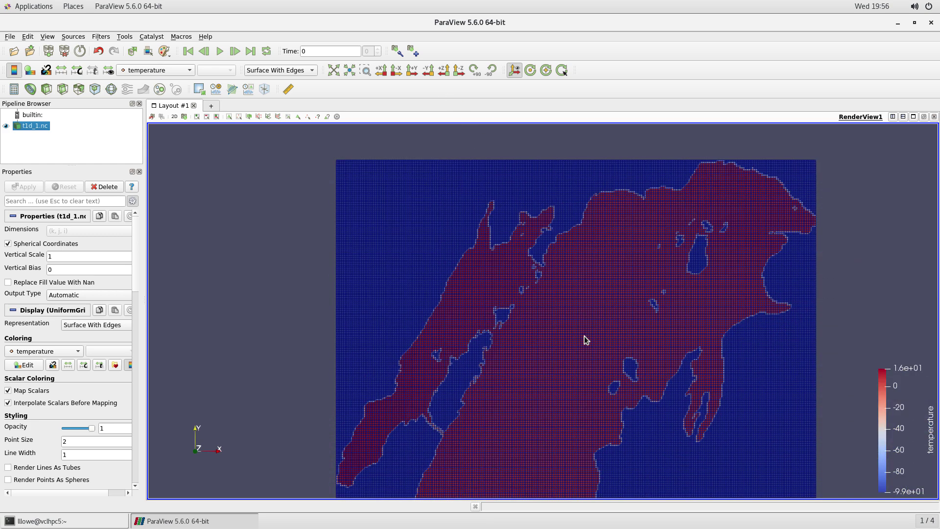
{"action": "left_click", "coordinate": [351, 71]}
{"action": "left_click", "coordinate": [304, 71]}
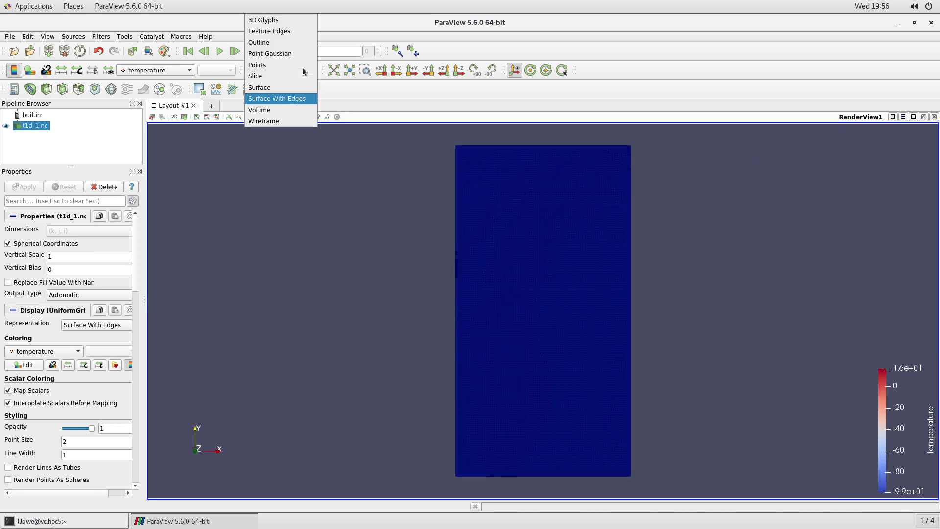
{"action": "left_click", "coordinate": [269, 87]}
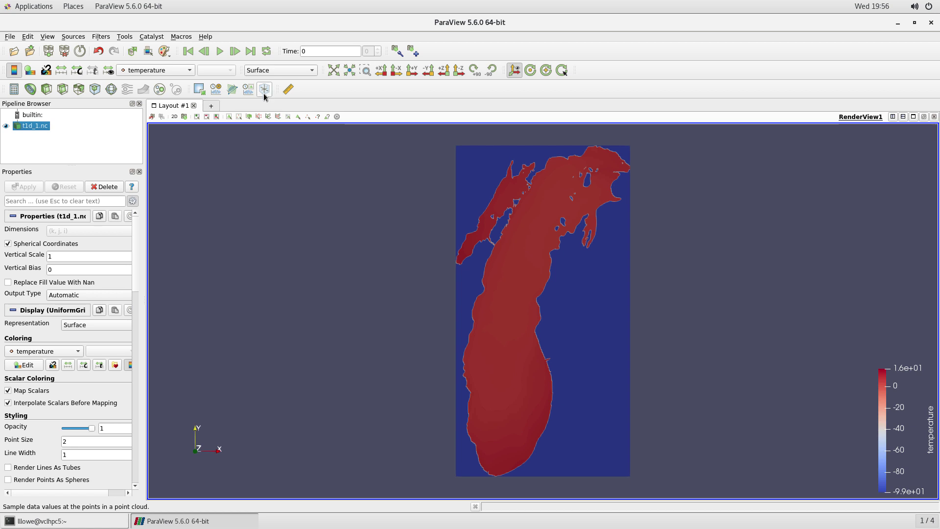
Step: Rescale the temperature color map to a minimum of 0 with automatic rescaling disabled, and apply the Rainbow Desaturated preset
{"action": "left_click", "coordinate": [84, 364]}
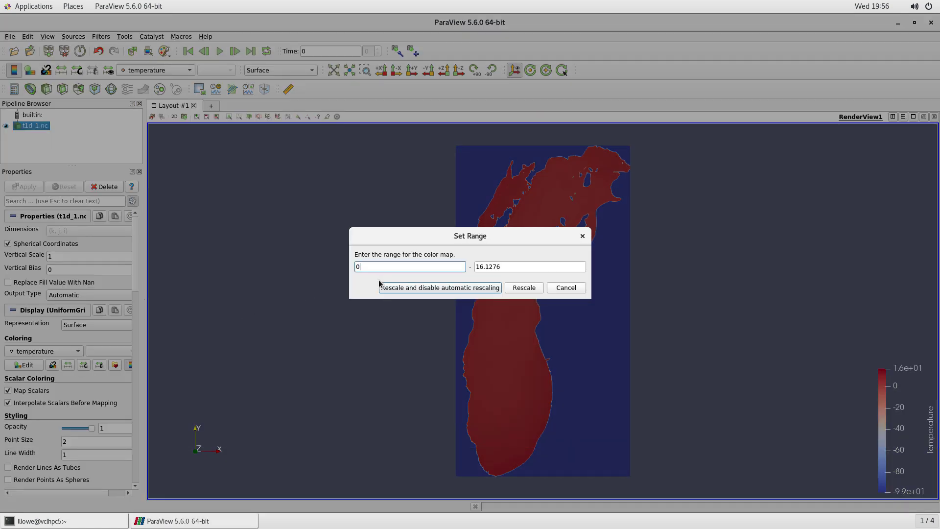
{"action": "left_click", "coordinate": [483, 289]}
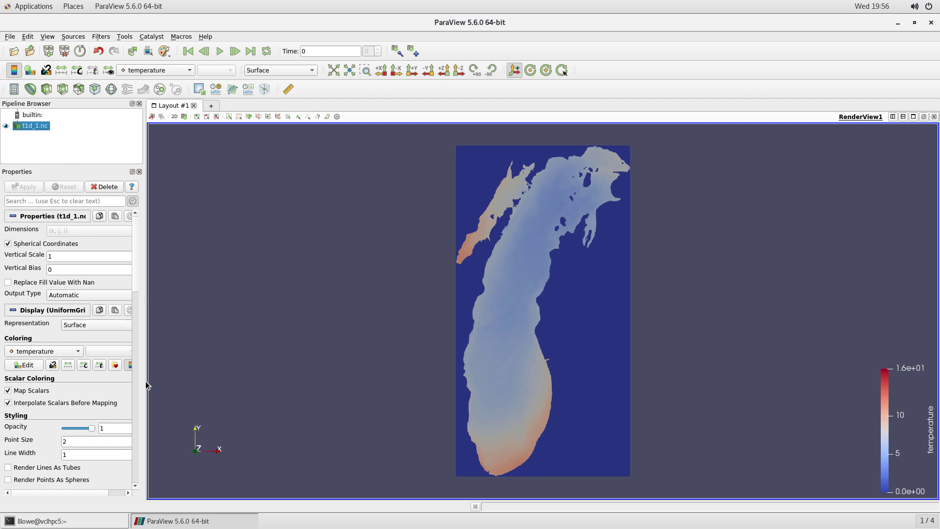
{"action": "left_click", "coordinate": [116, 366]}
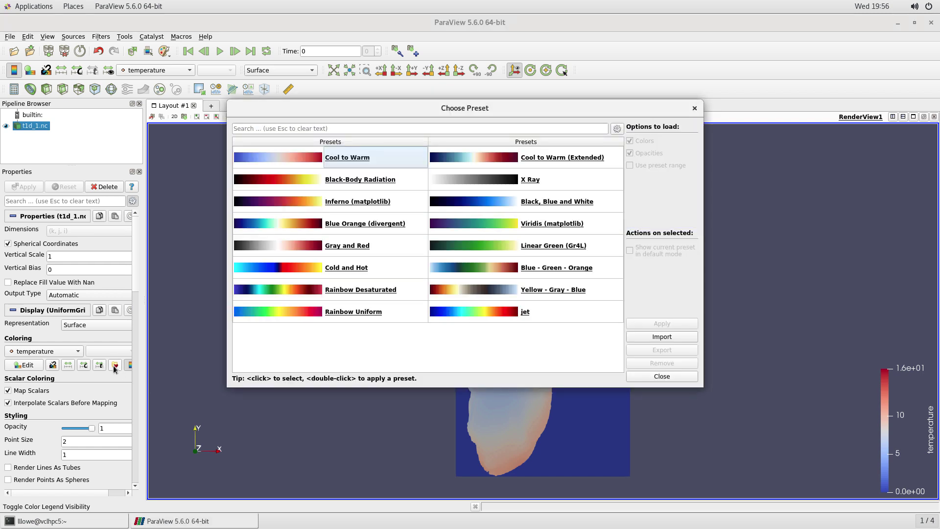
{"action": "left_click", "coordinate": [313, 293]}
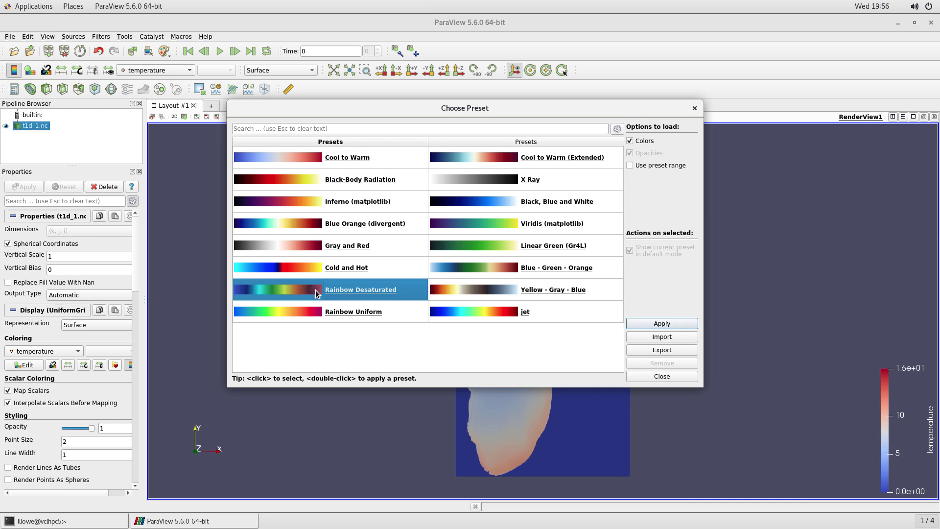
{"action": "left_click", "coordinate": [671, 323]}
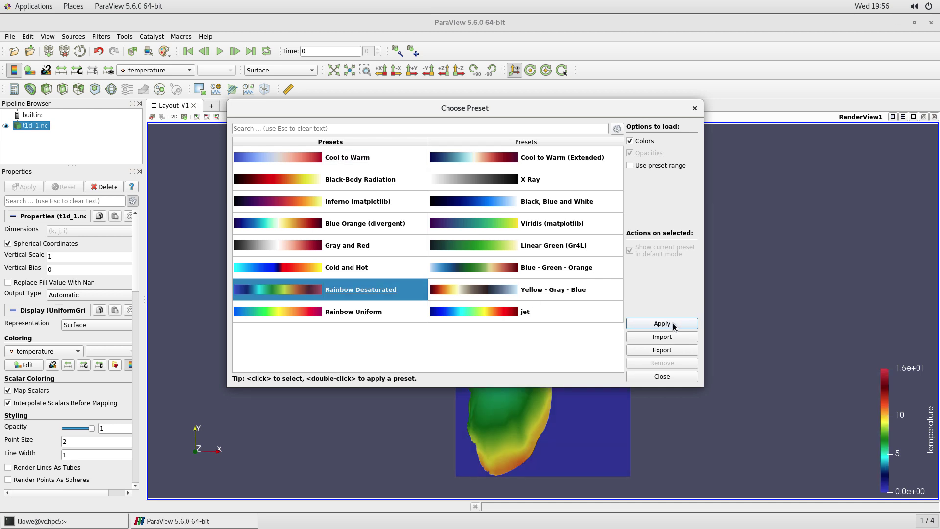
{"action": "left_click", "coordinate": [667, 377]}
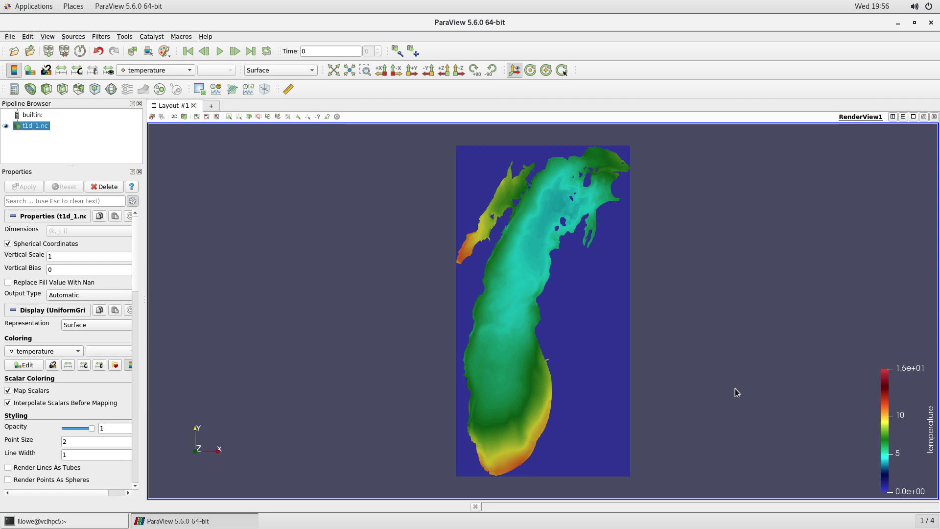
Step: Apply the Blue Orange (divergent) color preset to the temperature data
{"action": "left_click", "coordinate": [115, 366]}
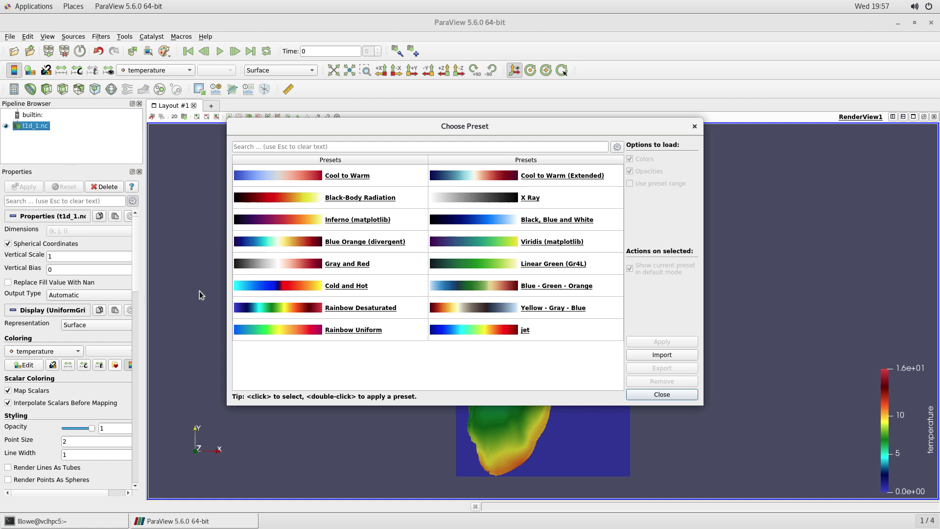
{"action": "left_click", "coordinate": [294, 243]}
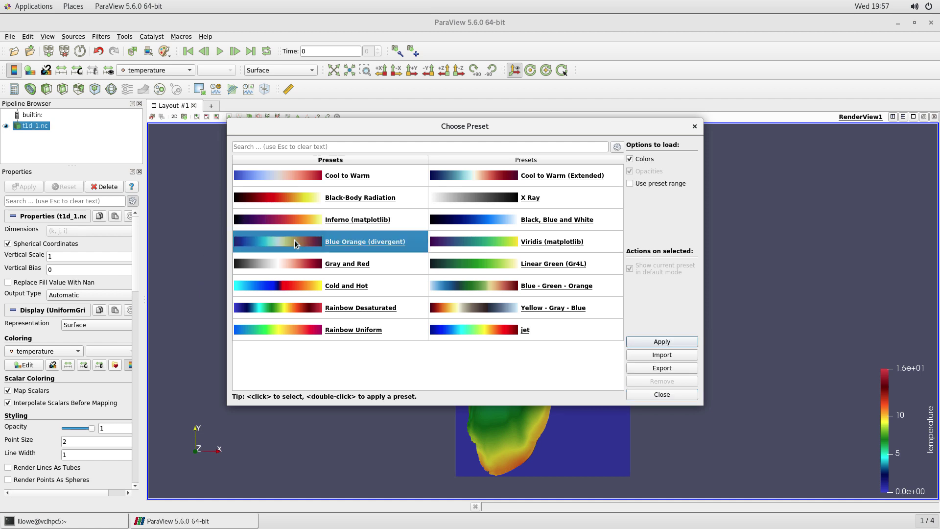
{"action": "left_click", "coordinate": [656, 342]}
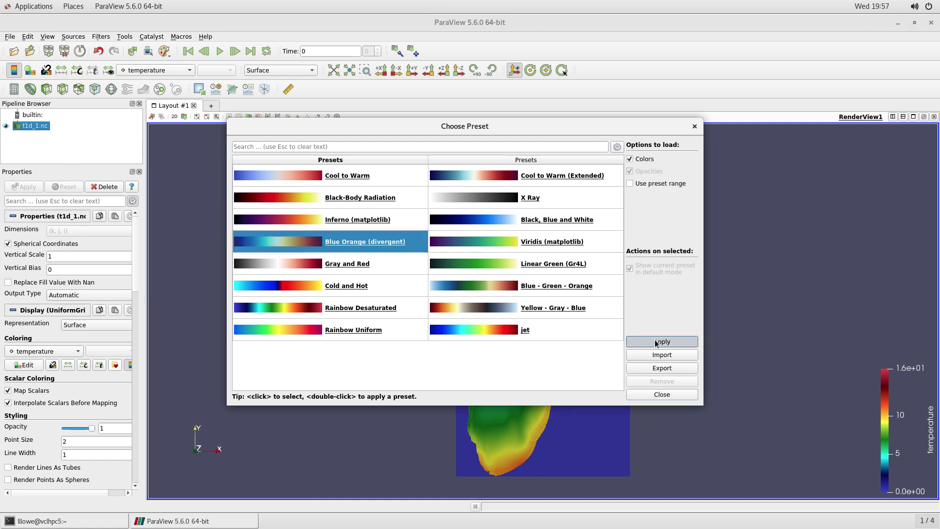
{"action": "left_click", "coordinate": [669, 394]}
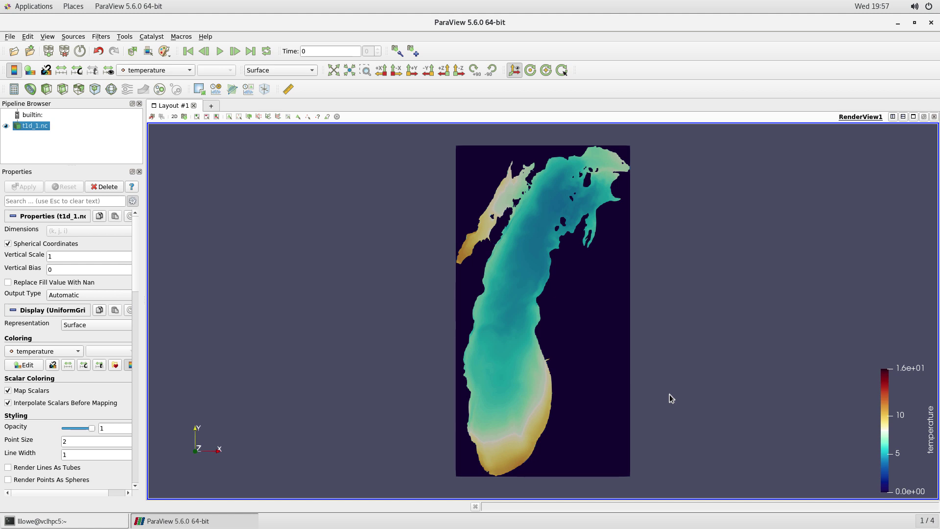
Step: Undo the last two color preset changes and redo the Rainbow Desaturated one
{"action": "left_click", "coordinate": [98, 51]}
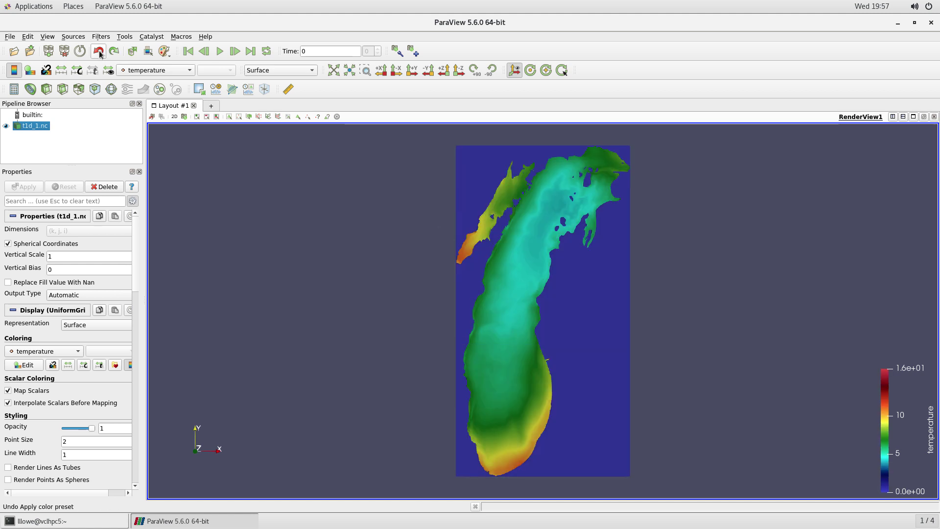
{"action": "left_click", "coordinate": [98, 51]}
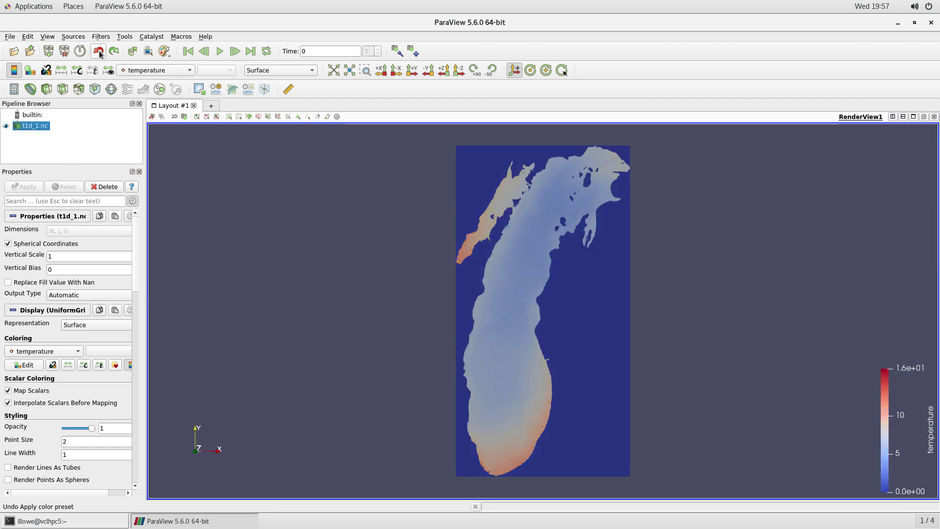
{"action": "left_click", "coordinate": [114, 52]}
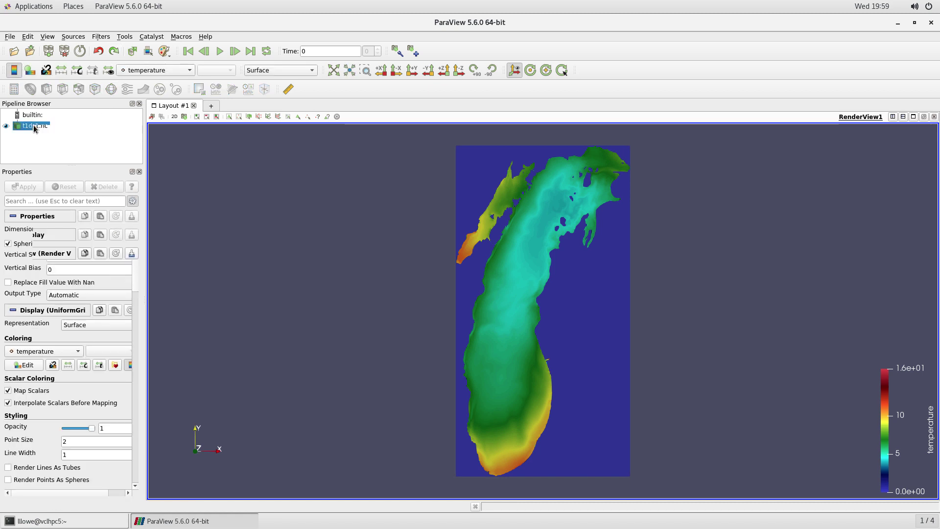
Step: Add a Contour filter to t1d_1.nc and remove its default isosurface value
{"action": "right_click", "coordinate": [37, 127]}
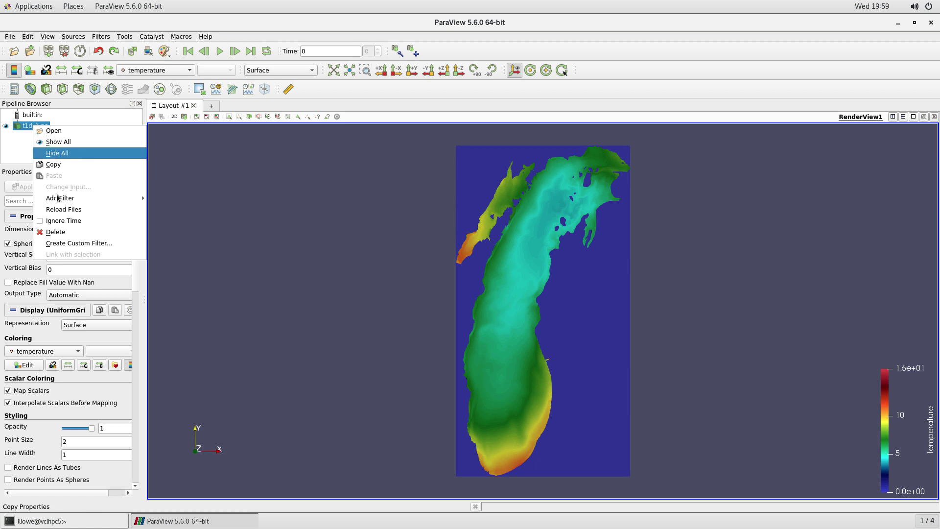
{"action": "mouse_move", "coordinate": [58, 200]}
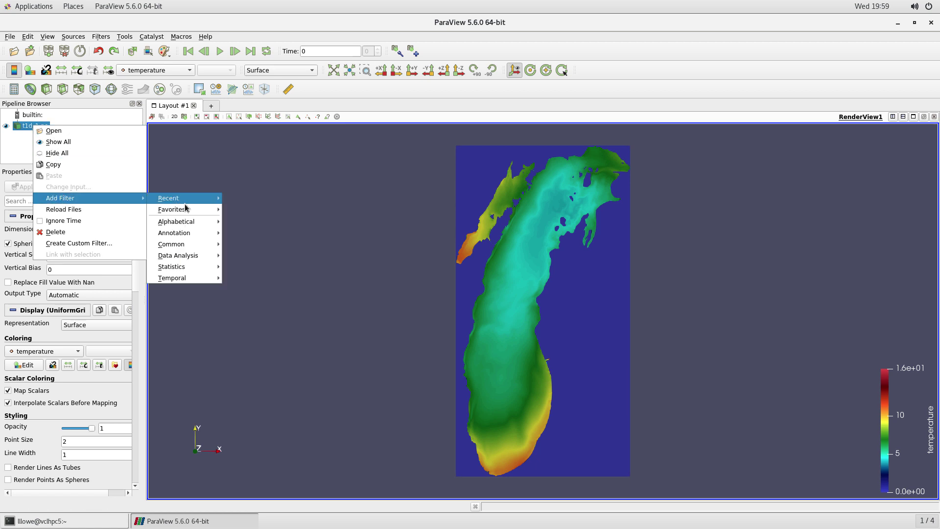
{"action": "mouse_move", "coordinate": [183, 224]}
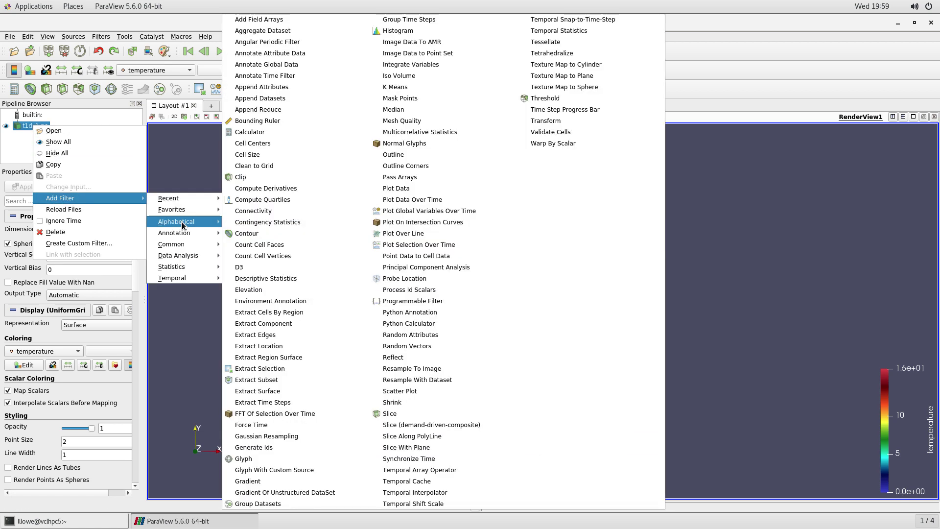
{"action": "mouse_move", "coordinate": [184, 244]}
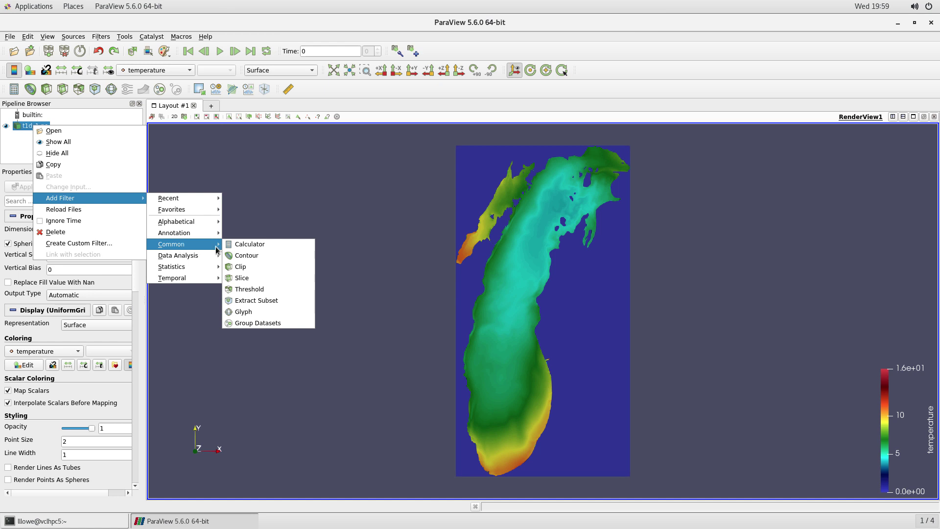
{"action": "left_click", "coordinate": [248, 259]}
{"action": "left_click", "coordinate": [57, 336]}
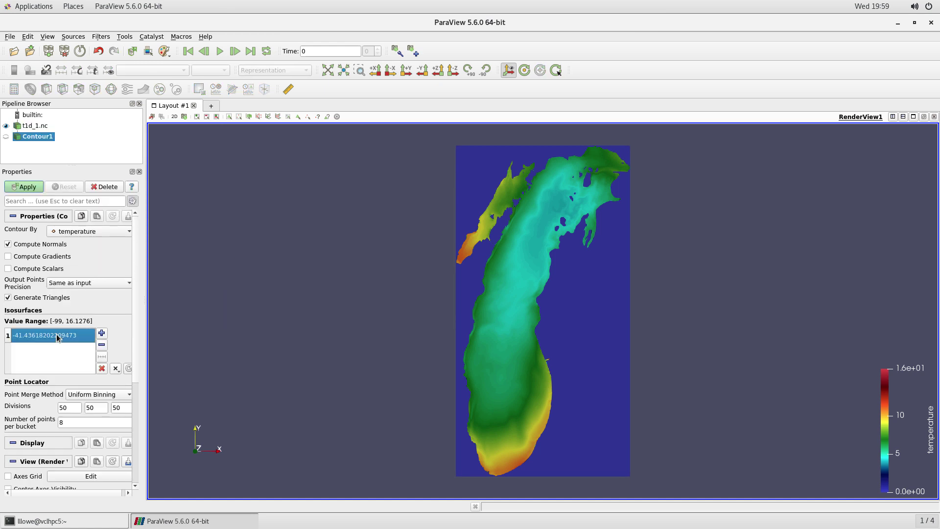
{"action": "left_click", "coordinate": [102, 345]}
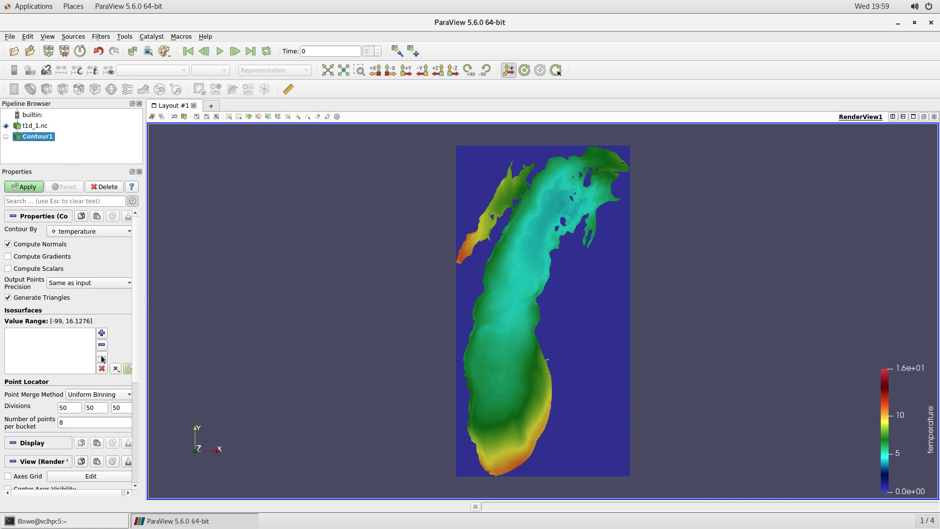
Step: Add an isosurface range from 0 to 16 with 17 steps and apply the temperature contours
{"action": "left_click", "coordinate": [102, 356]}
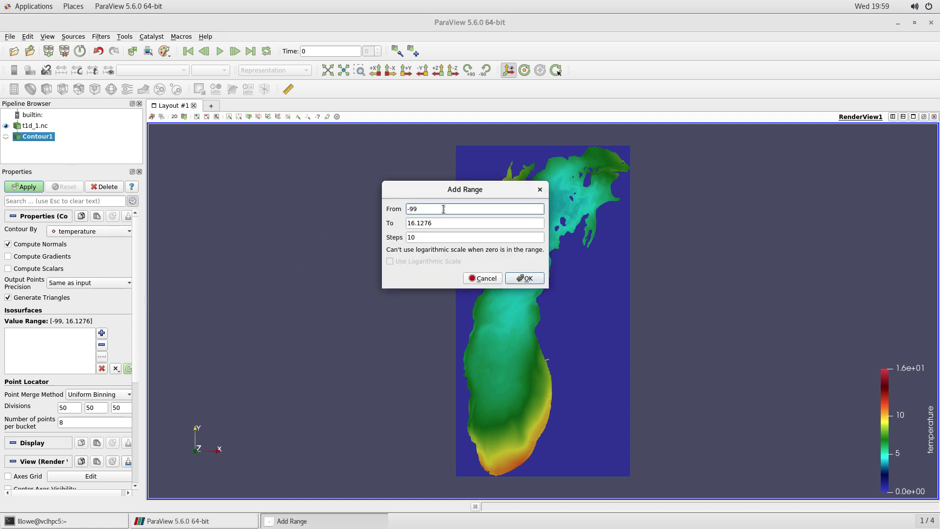
{"action": "left_click_drag", "start_coordinate": [443, 209], "coordinate": [387, 207]}
{"action": "type", "text": "0"}
{"action": "left_click_drag", "start_coordinate": [461, 222], "coordinate": [390, 221]}
{"action": "left_click_drag", "start_coordinate": [488, 224], "coordinate": [390, 223]}
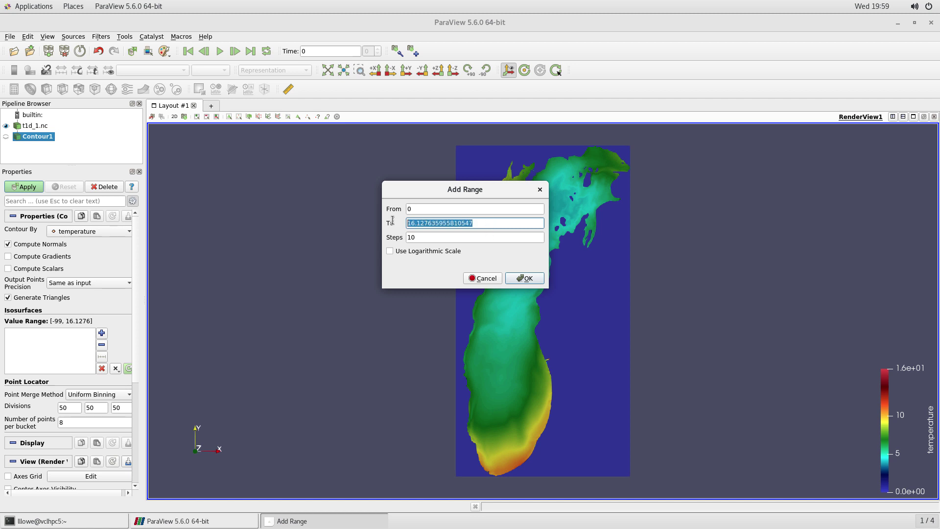
{"action": "type", "text": "16"}
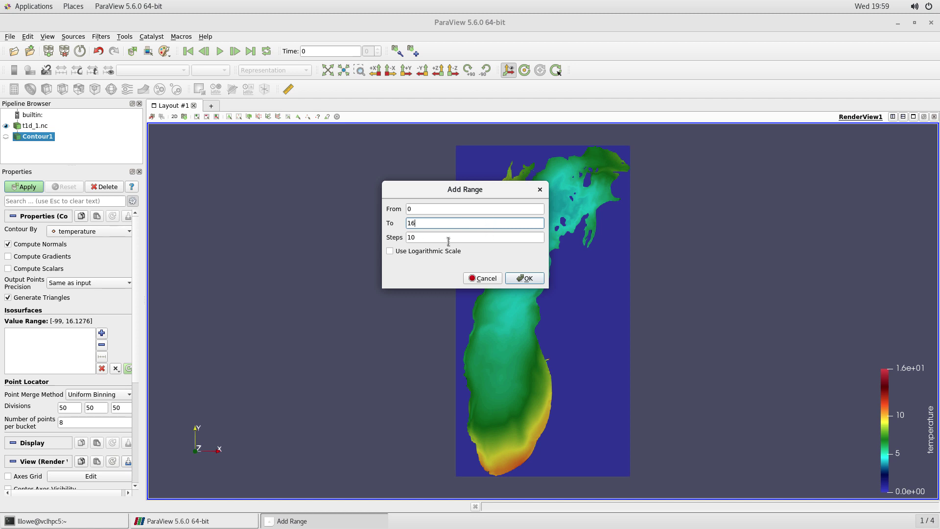
{"action": "left_click_drag", "start_coordinate": [449, 238], "coordinate": [391, 237]}
{"action": "type", "text": "1"}
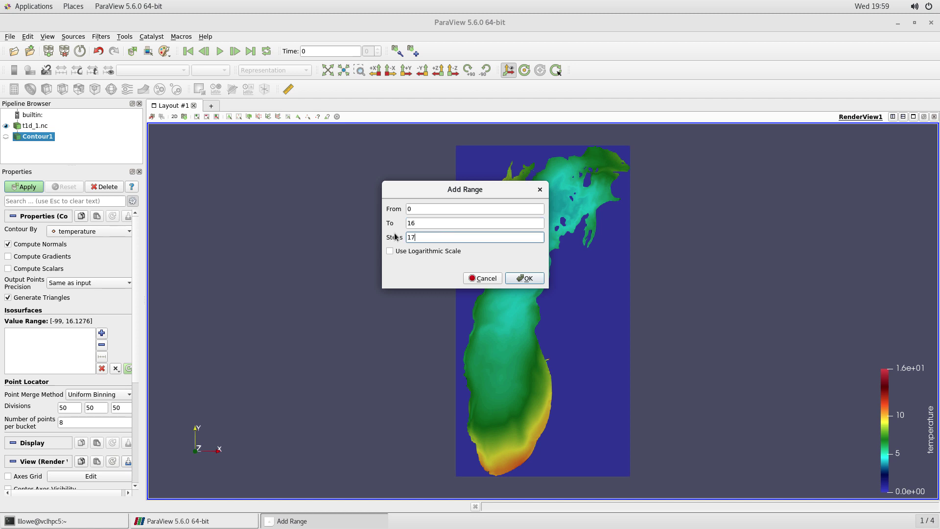
{"action": "left_click", "coordinate": [531, 278]}
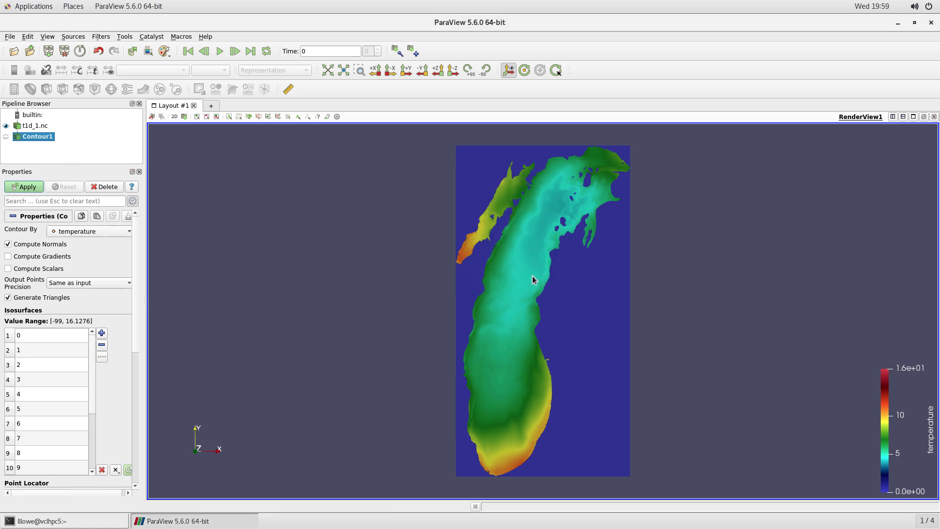
{"action": "left_click", "coordinate": [28, 187]}
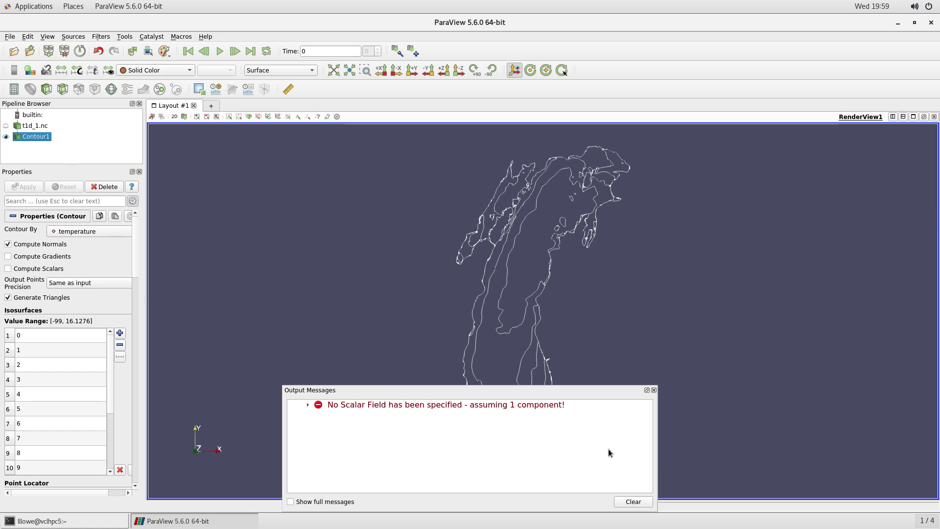
Step: Clear and close the output messages, and show t1d_1.nc together with the contour lines
{"action": "left_click", "coordinate": [633, 501]}
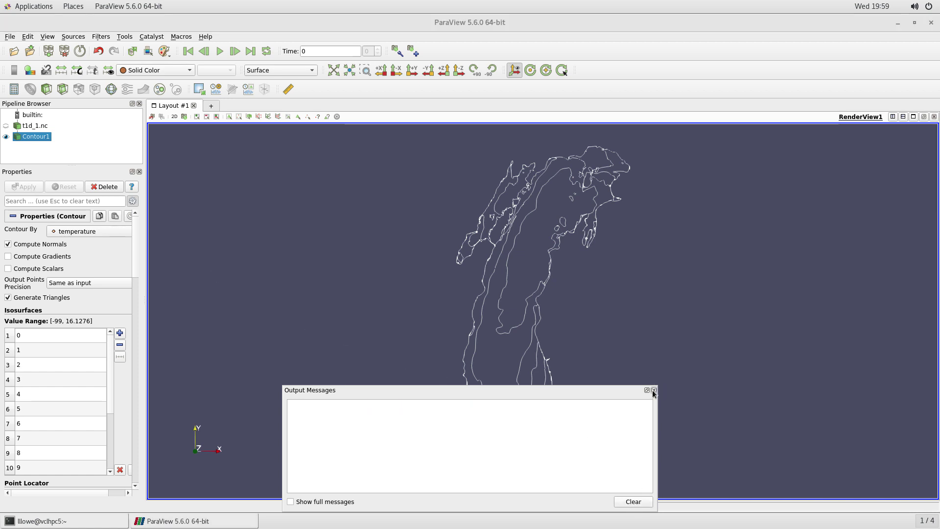
{"action": "left_click", "coordinate": [654, 390]}
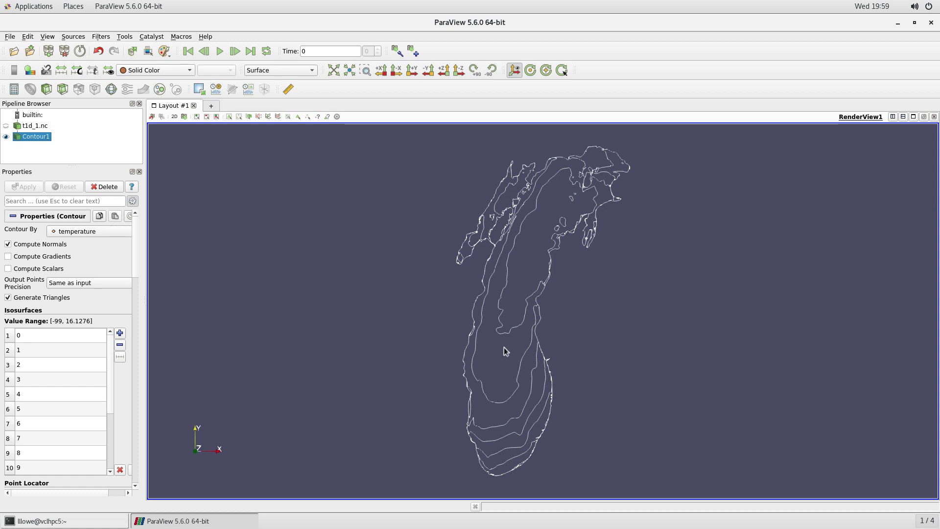
{"action": "left_click", "coordinate": [6, 128]}
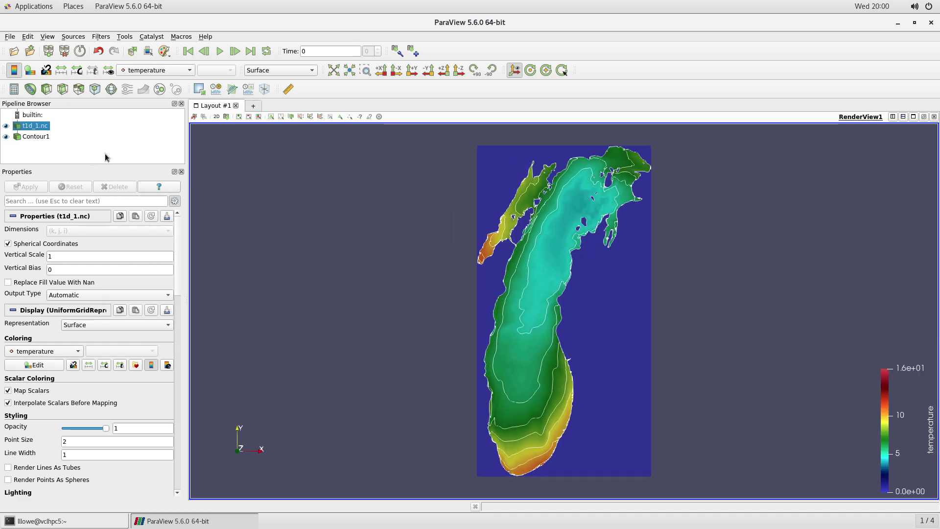
Step: Set the solid color of the Contour1 lines to black (#000000)
{"action": "left_click", "coordinate": [35, 136]}
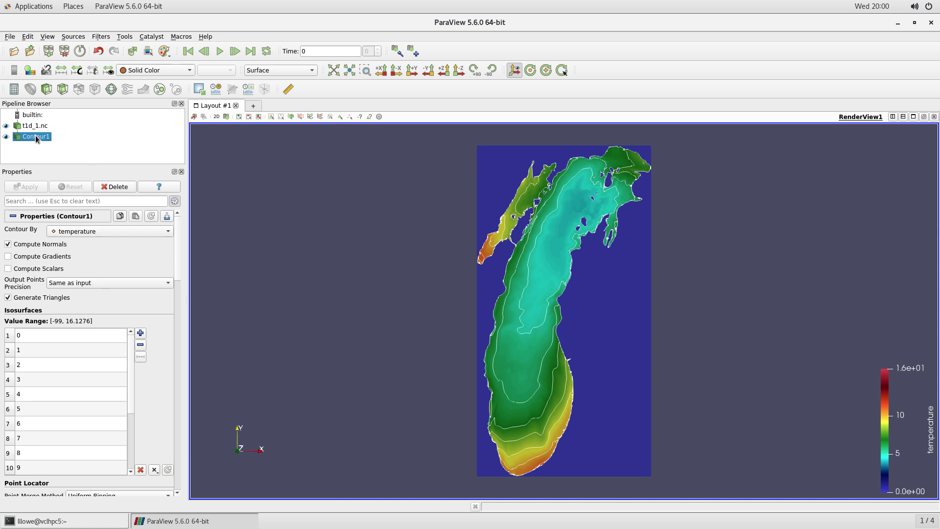
{"action": "left_click_drag", "start_coordinate": [178, 235], "coordinate": [177, 269]}
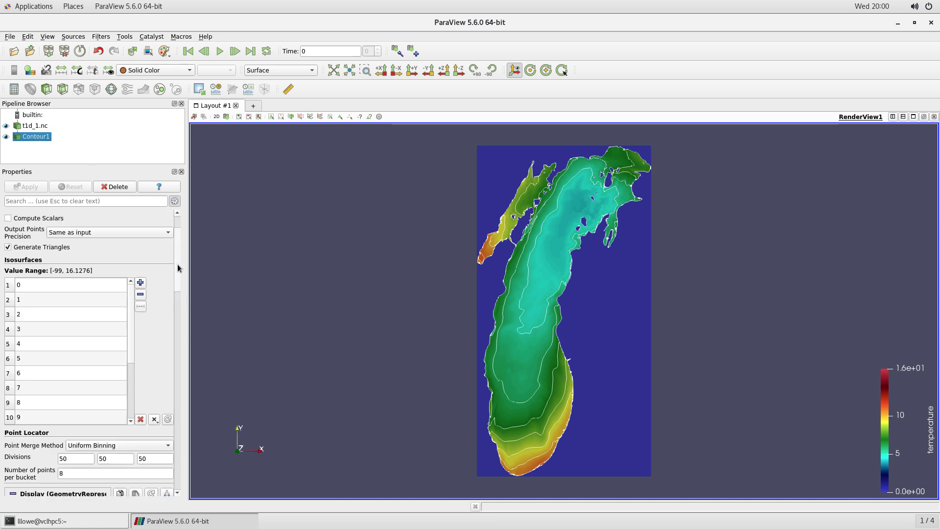
{"action": "scroll", "coordinate": [177, 273], "scroll_direction": "down", "scroll_amount": 5}
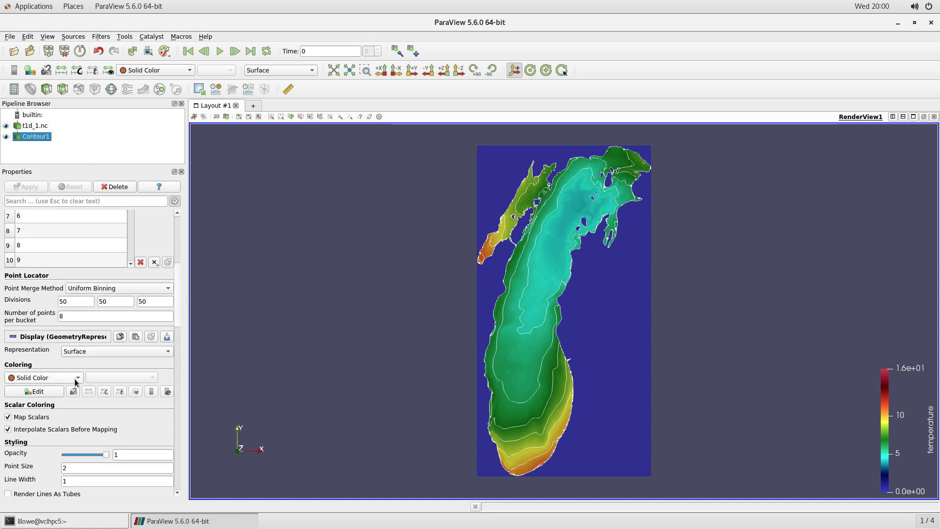
{"action": "left_click", "coordinate": [40, 392]}
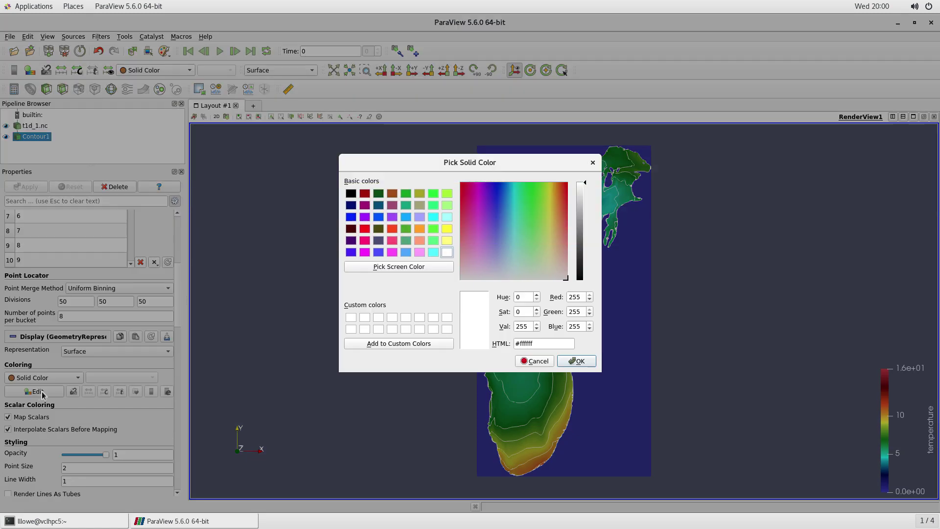
{"action": "left_click", "coordinate": [353, 195]}
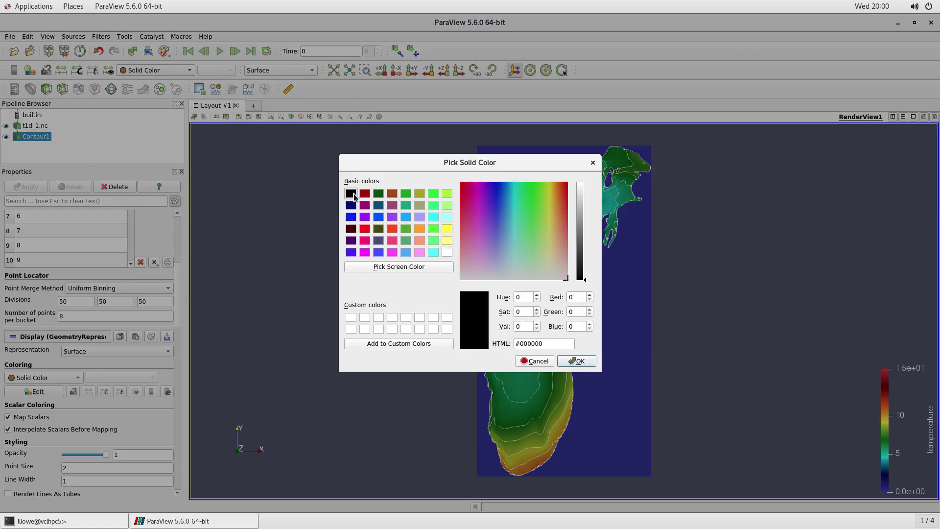
{"action": "left_click", "coordinate": [587, 365]}
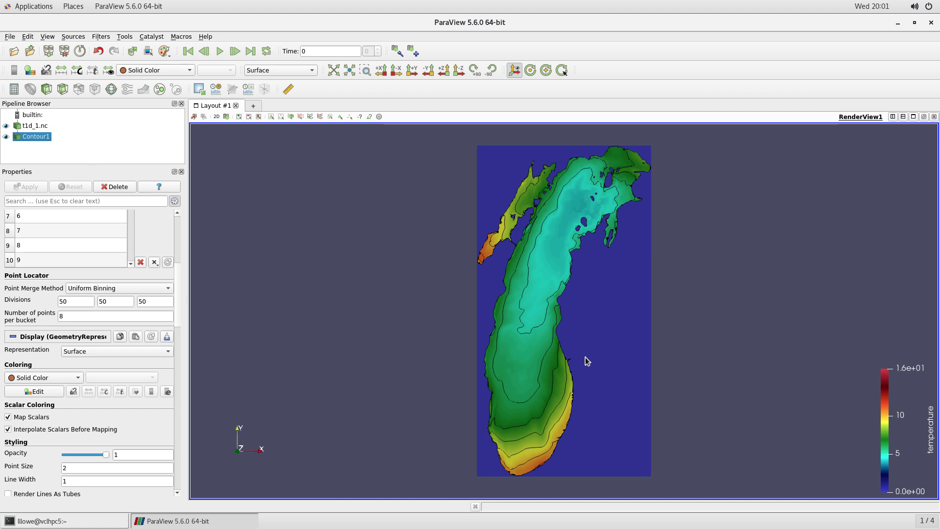
Step: Set the line width of the contour lines to 3
{"action": "scroll", "coordinate": [71, 468], "scroll_direction": "down", "scroll_amount": 3}
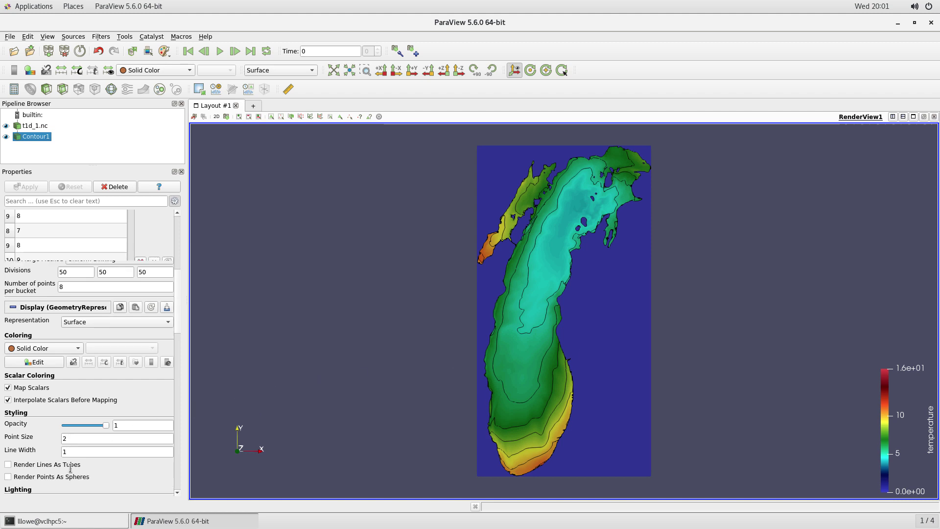
{"action": "left_click", "coordinate": [73, 392]}
{"action": "left_click_drag", "start_coordinate": [46, 392], "coordinate": [42, 394]}
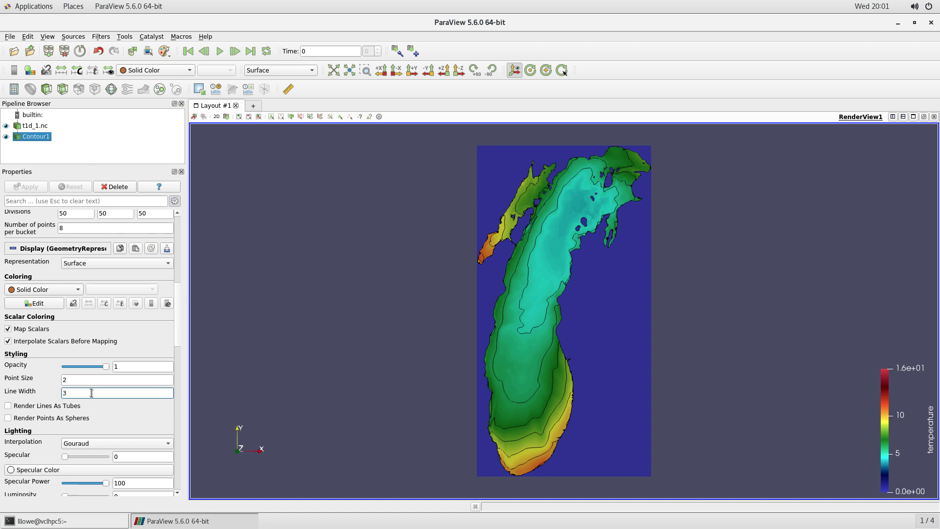
{"action": "key", "text": "Return"}
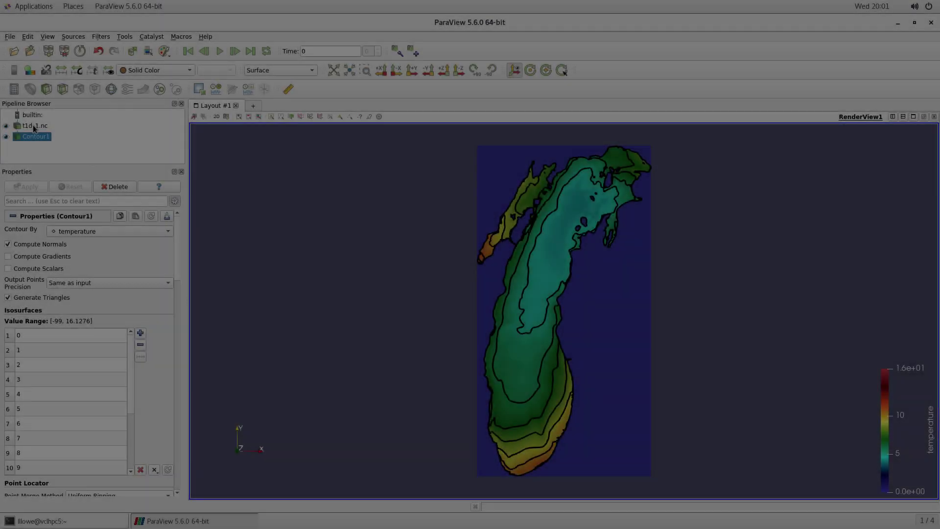
Step: Add a Threshold filter on temperature to t1d_1.nc with a minimum of 0 and apply it
{"action": "left_click", "coordinate": [33, 127]}
{"action": "right_click", "coordinate": [32, 127]}
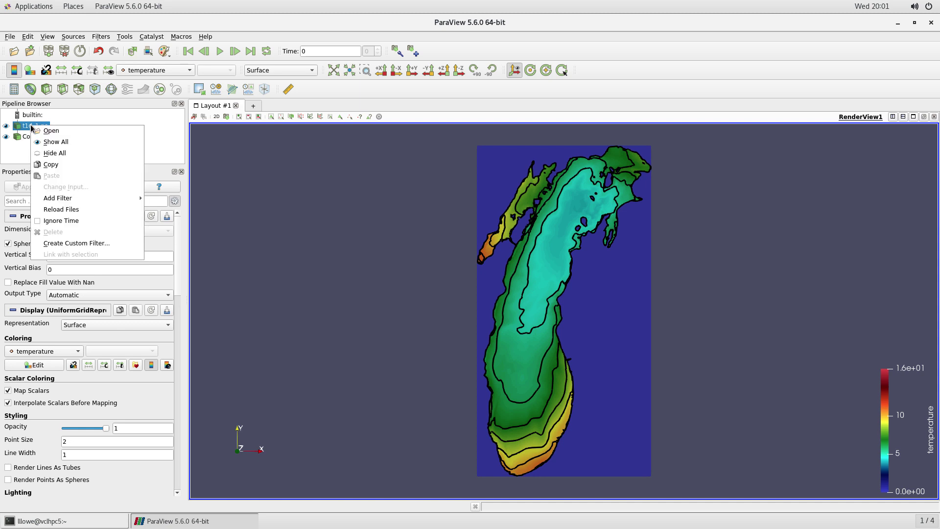
{"action": "mouse_move", "coordinate": [54, 198]}
{"action": "mouse_move", "coordinate": [179, 244]}
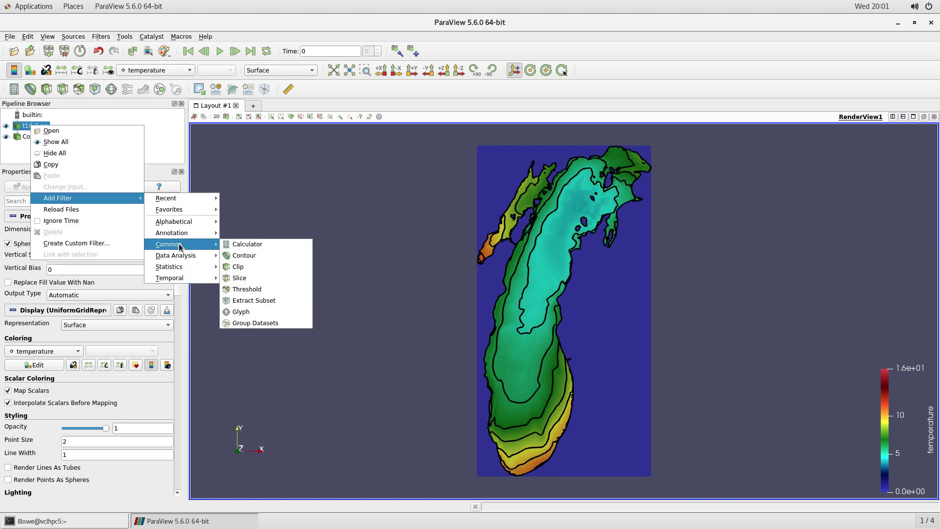
{"action": "left_click", "coordinate": [250, 290]}
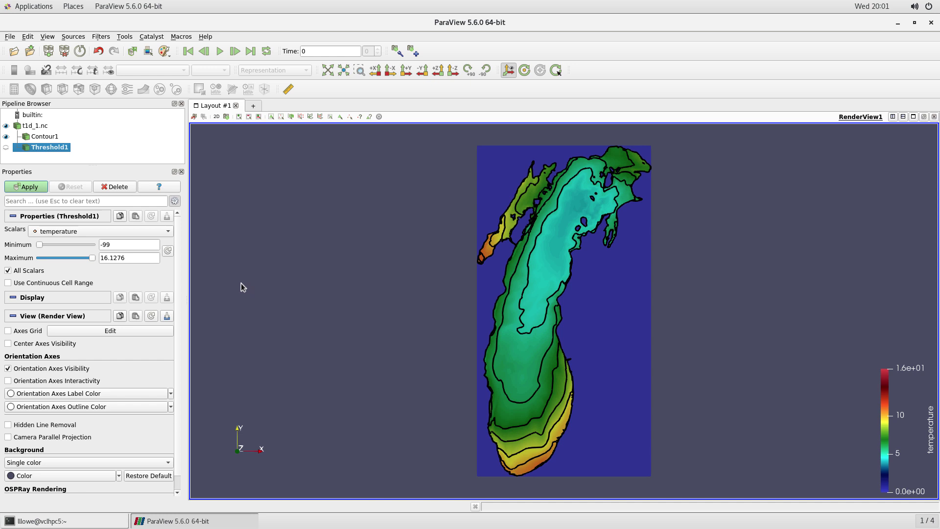
{"action": "left_click_drag", "start_coordinate": [119, 244], "coordinate": [91, 238]}
{"action": "type", "text": "0"}
{"action": "key", "text": "Return"}
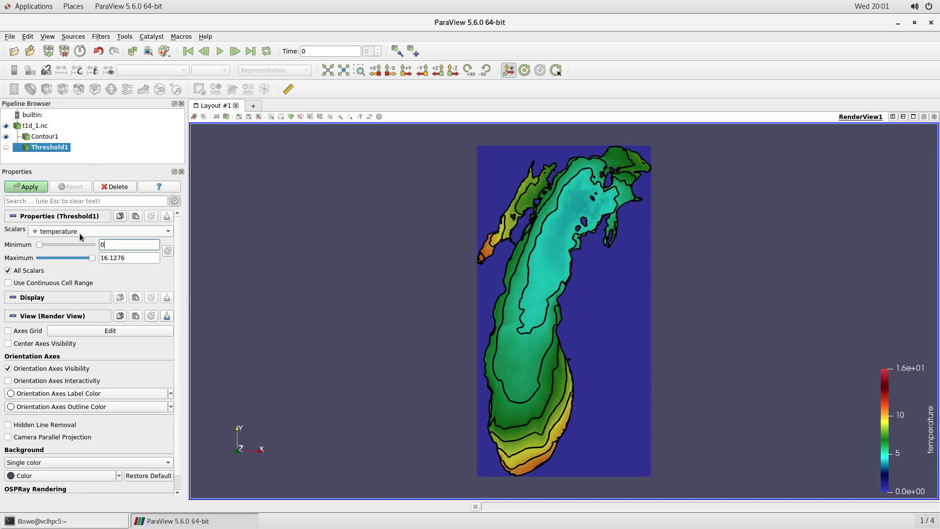
{"action": "left_click", "coordinate": [27, 188]}
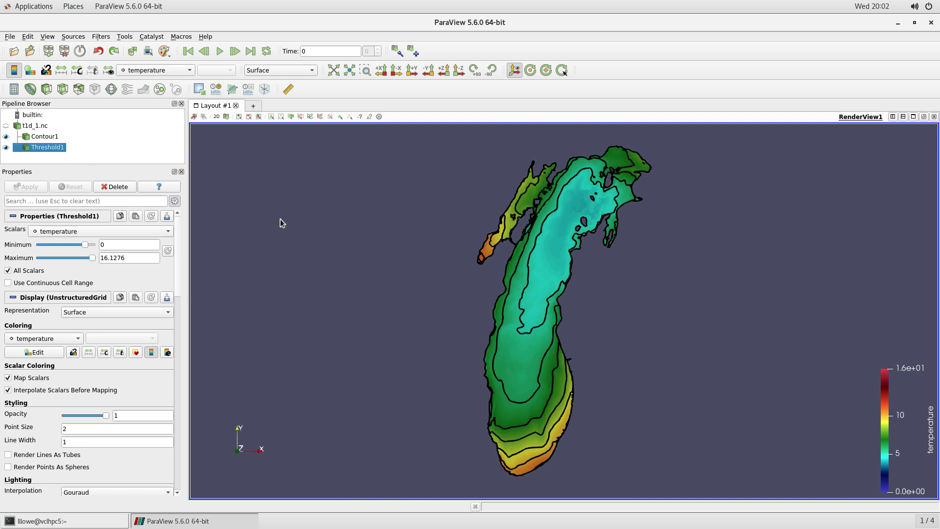
Step: Save the current state as a ParaView state file named t1d in the paraview_demo folder
{"action": "left_click", "coordinate": [10, 37]}
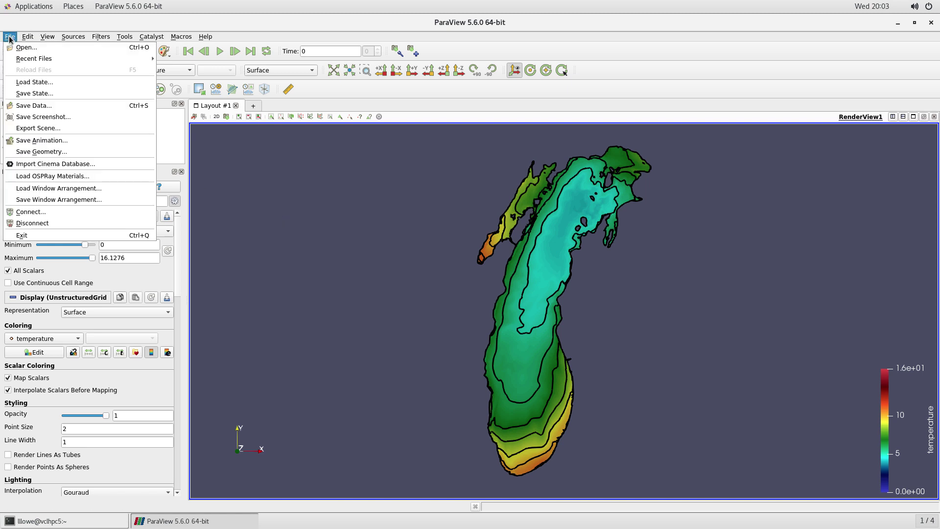
{"action": "left_click", "coordinate": [33, 93]}
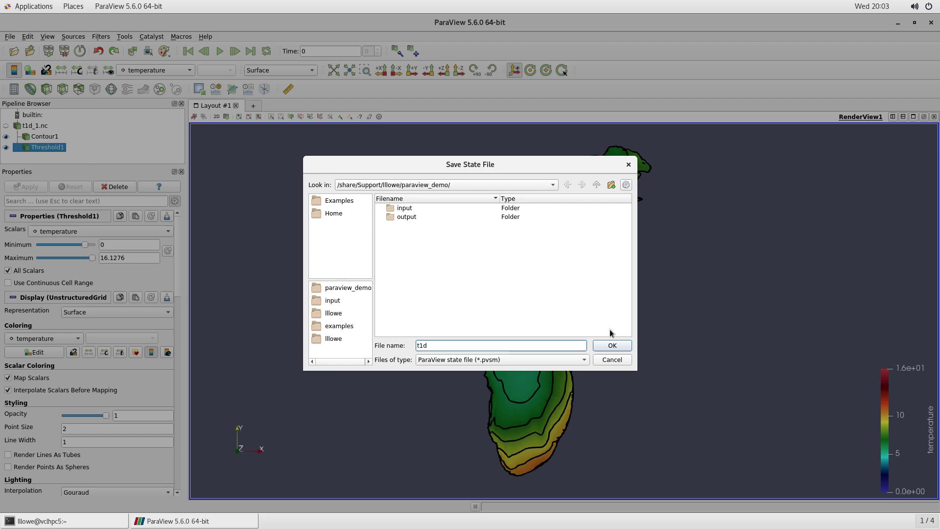
{"action": "left_click", "coordinate": [612, 345]}
Step: Exit ParaView, relaunch it from the terminal with "paraview --mesa", and dismiss the startup screen
{"action": "left_click", "coordinate": [11, 36]}
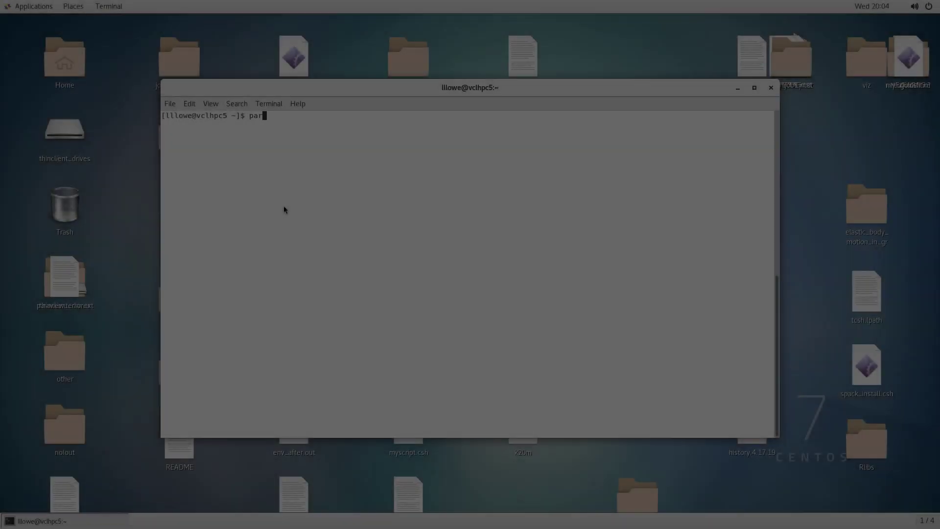
{"action": "type", "text": "aview --mes"}
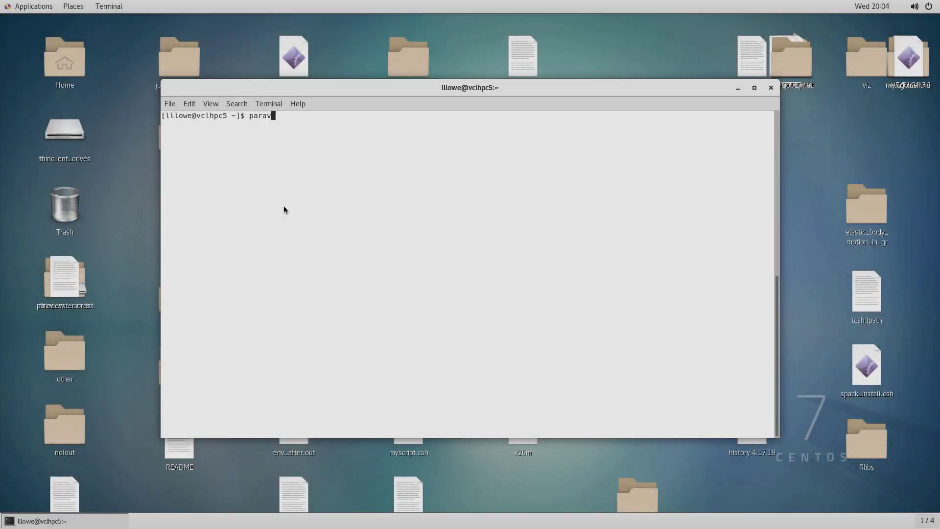
{"action": "type", "text": "a"}
{"action": "key", "text": "Return"}
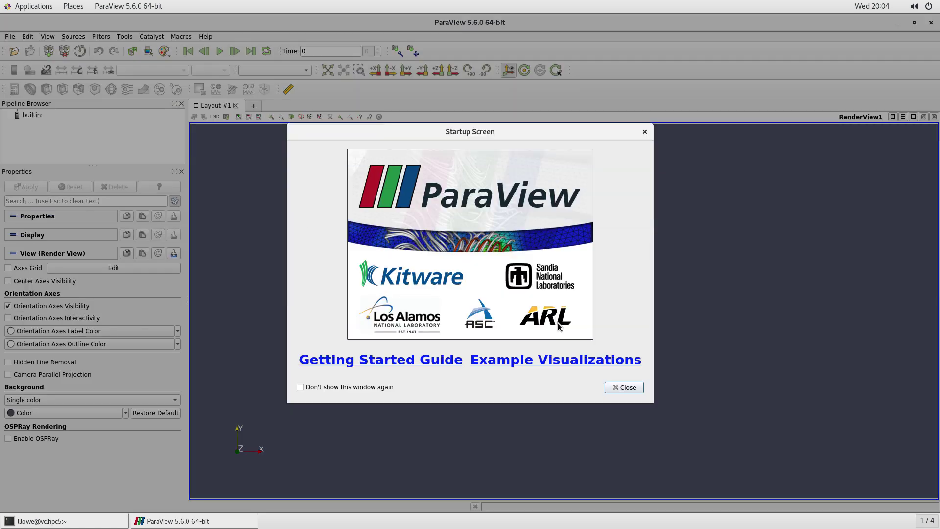
{"action": "left_click", "coordinate": [626, 387]}
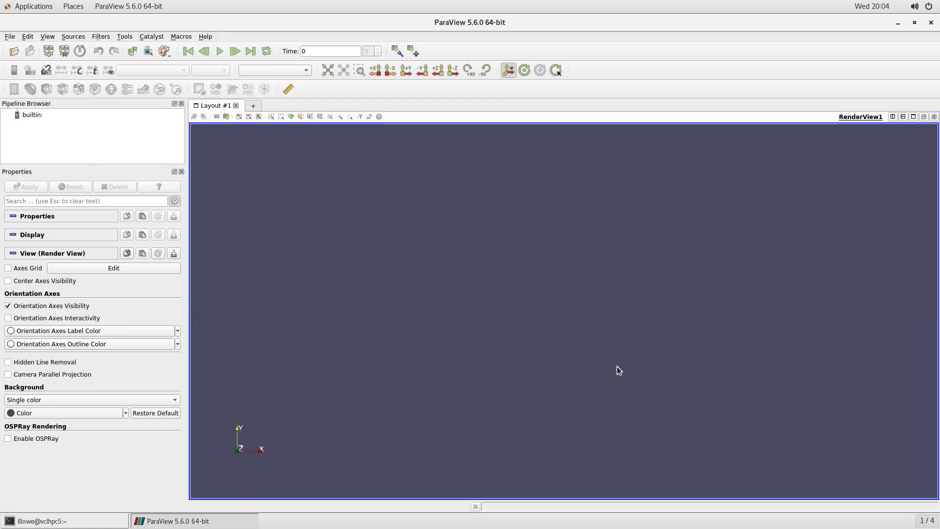
Step: Load the state file t1d.pvsm from the paraview_demo folder using the Choose File Names option, keeping t1d_1.nc as data file, and dismiss the output messages
{"action": "left_click", "coordinate": [9, 37]}
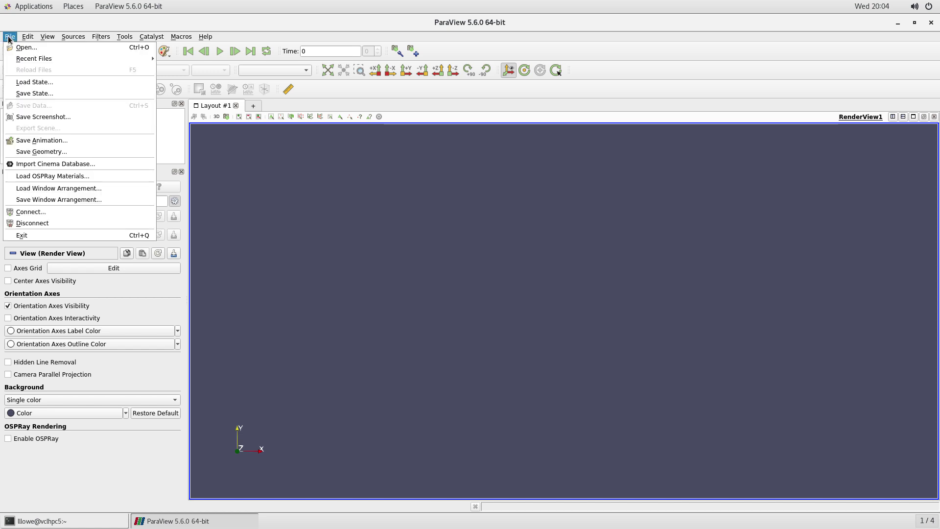
{"action": "left_click", "coordinate": [34, 82]}
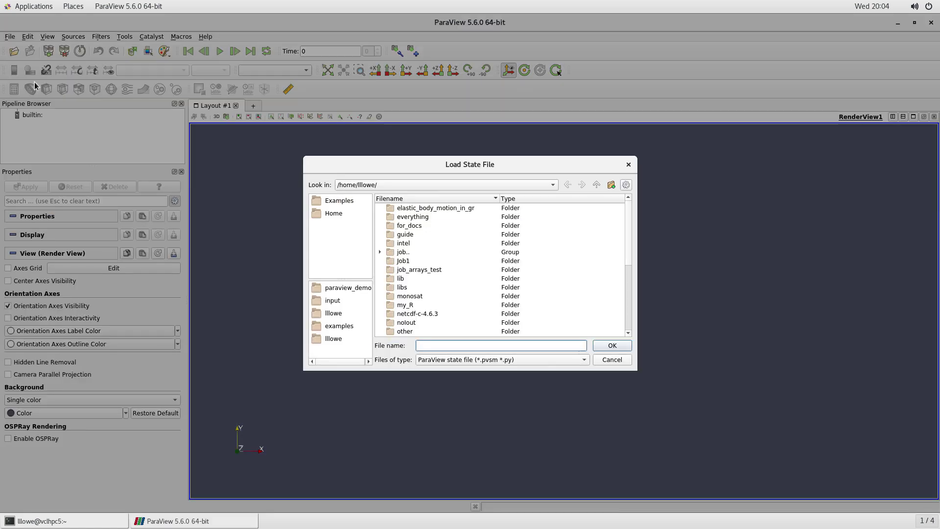
{"action": "left_click", "coordinate": [335, 313]}
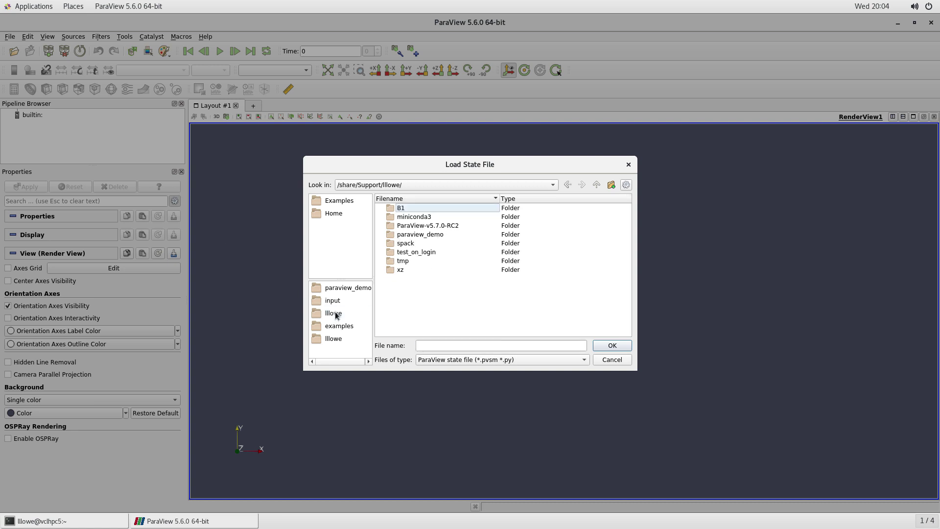
{"action": "double_click", "coordinate": [422, 235]}
{"action": "left_click", "coordinate": [417, 226]}
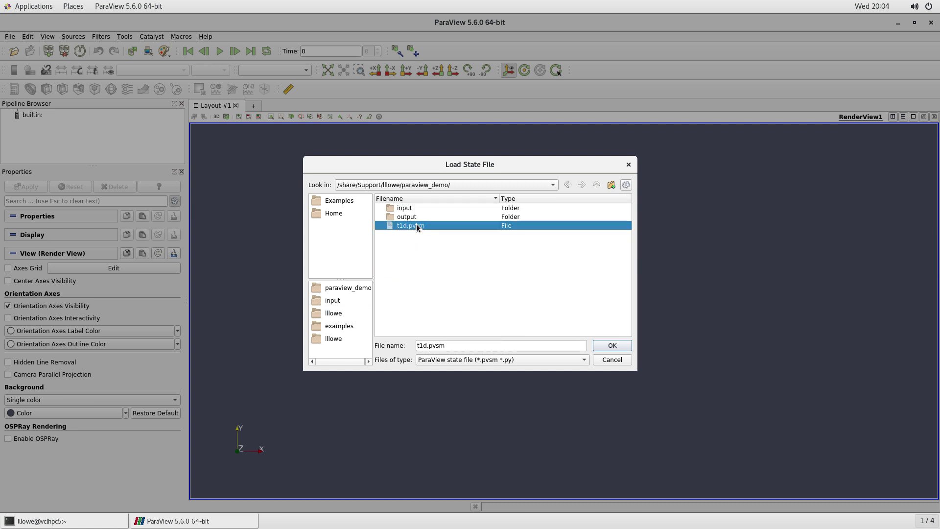
{"action": "left_click", "coordinate": [615, 346]}
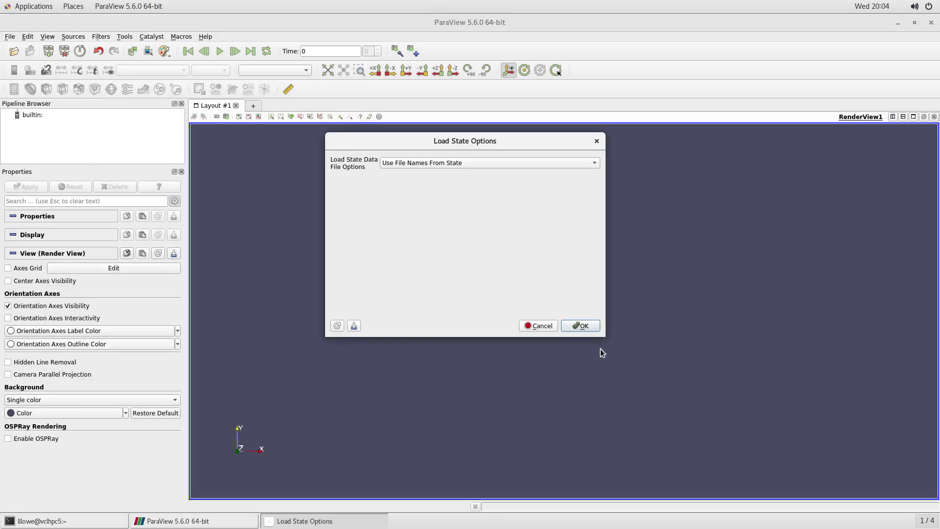
{"action": "left_click", "coordinate": [461, 163]}
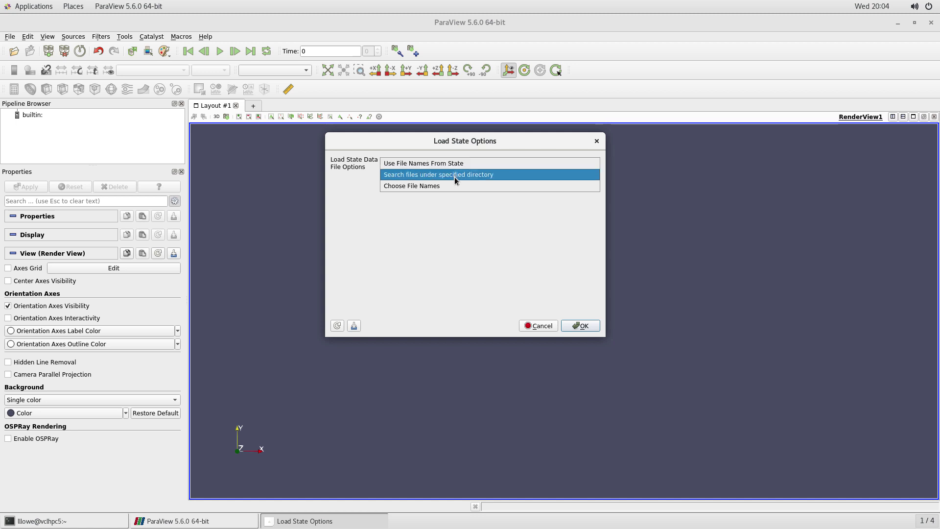
{"action": "left_click", "coordinate": [422, 187]}
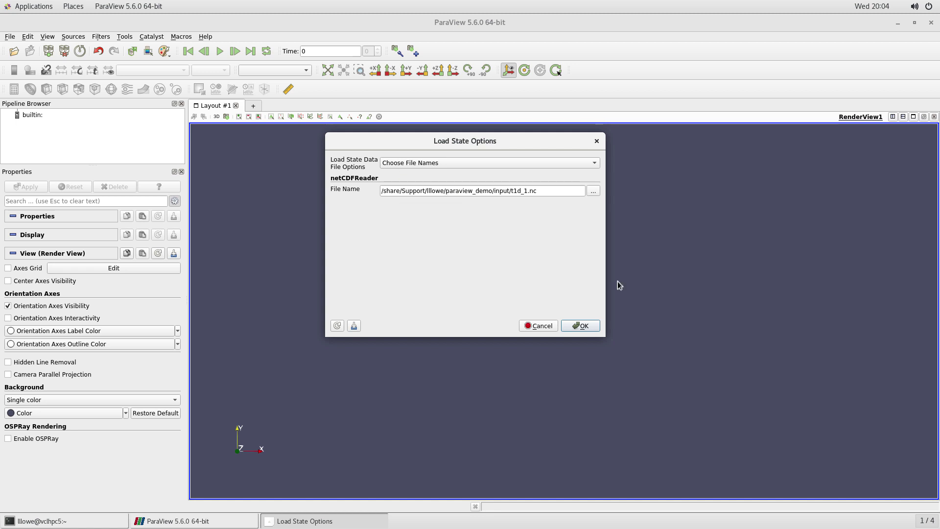
{"action": "left_click", "coordinate": [589, 326]}
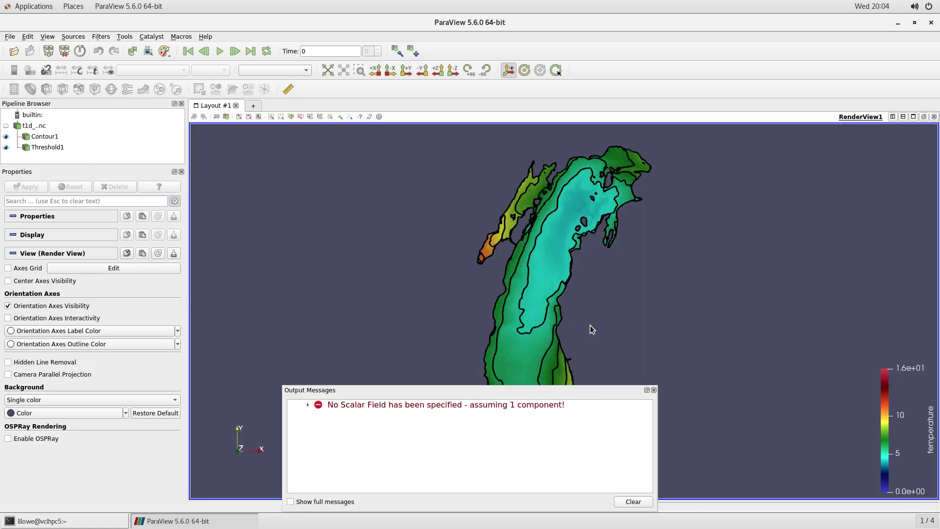
{"action": "left_click", "coordinate": [653, 390]}
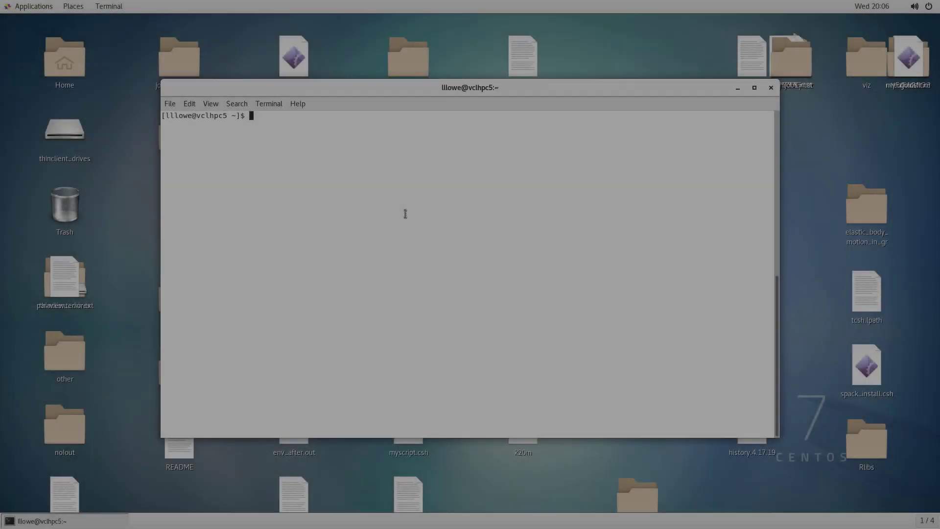
Step: Launch ParaView again from the terminal with "paraview --mesa" and dismiss the startup screen
{"action": "type", "text": "paraview --mes"}
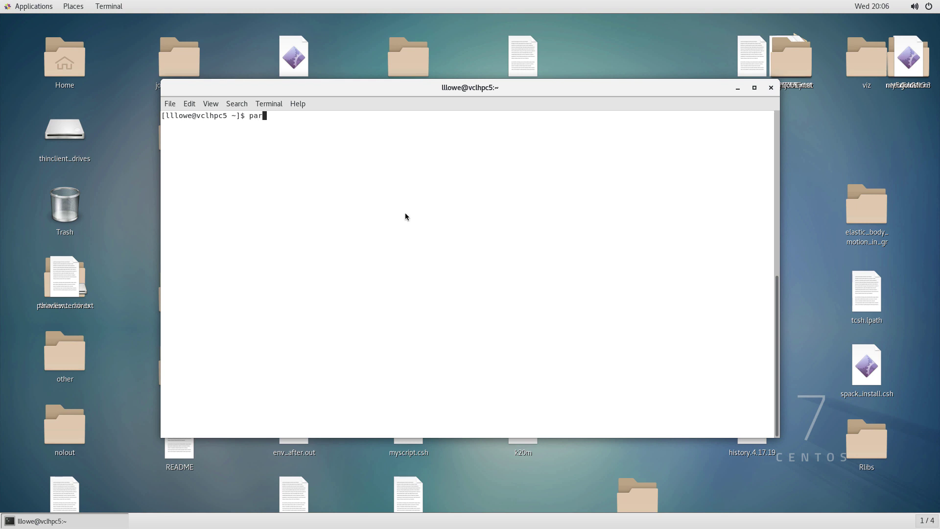
{"action": "type", "text": "a"}
{"action": "key", "text": "Return"}
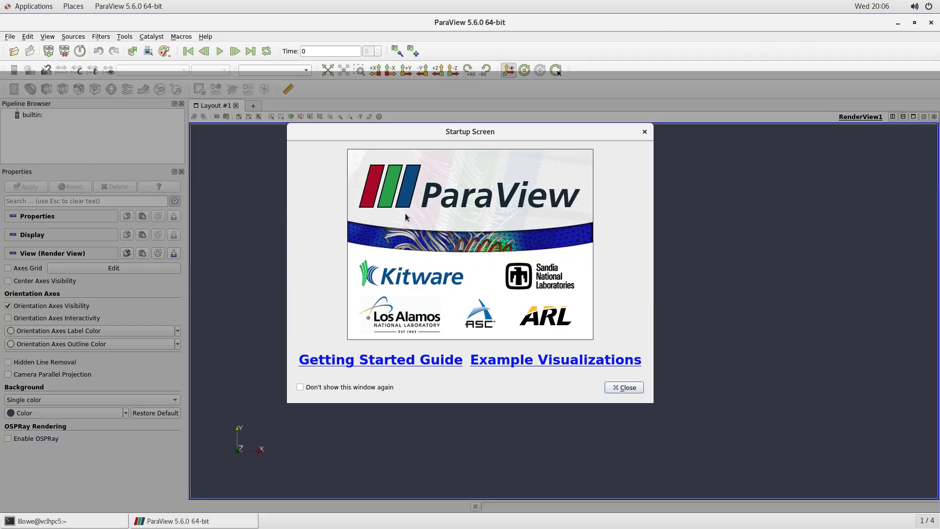
{"action": "left_click", "coordinate": [626, 388]}
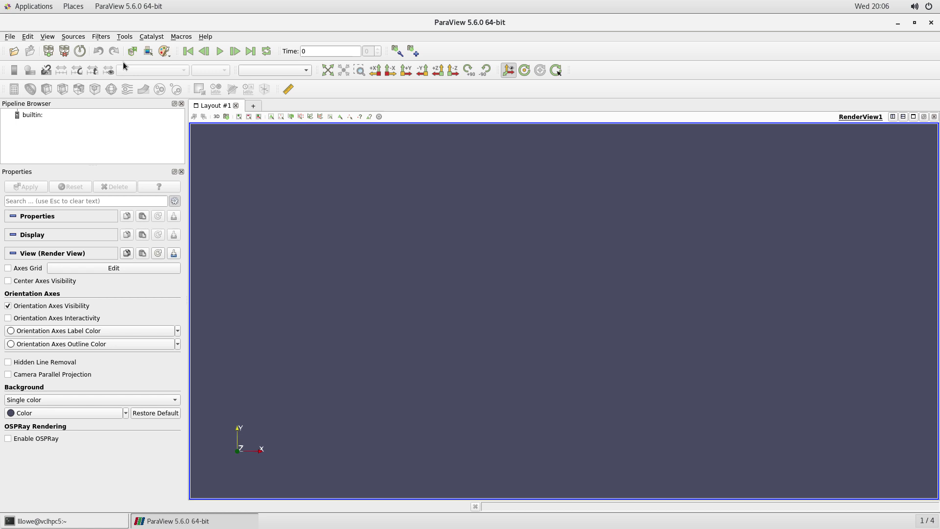
Step: Start a trace that records any modified properties, keeping the default trace options
{"action": "left_click", "coordinate": [125, 37]}
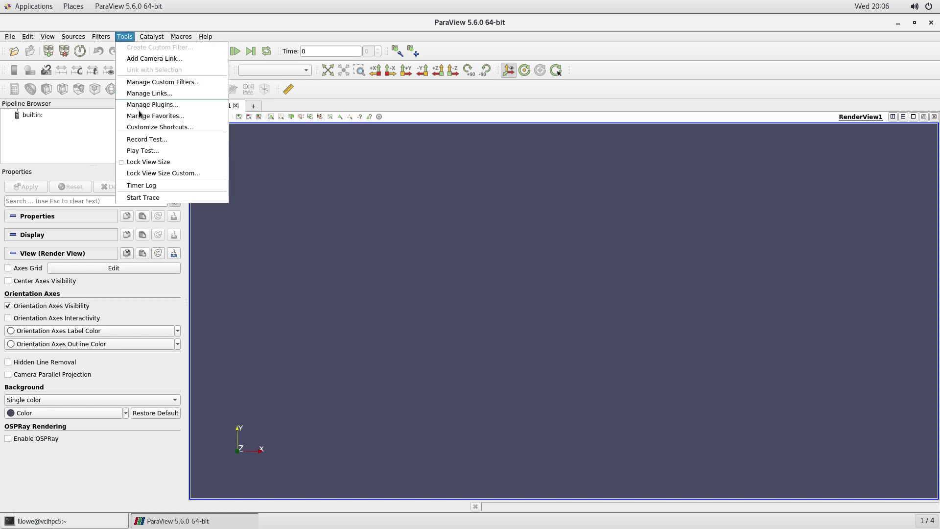
{"action": "left_click", "coordinate": [158, 198]}
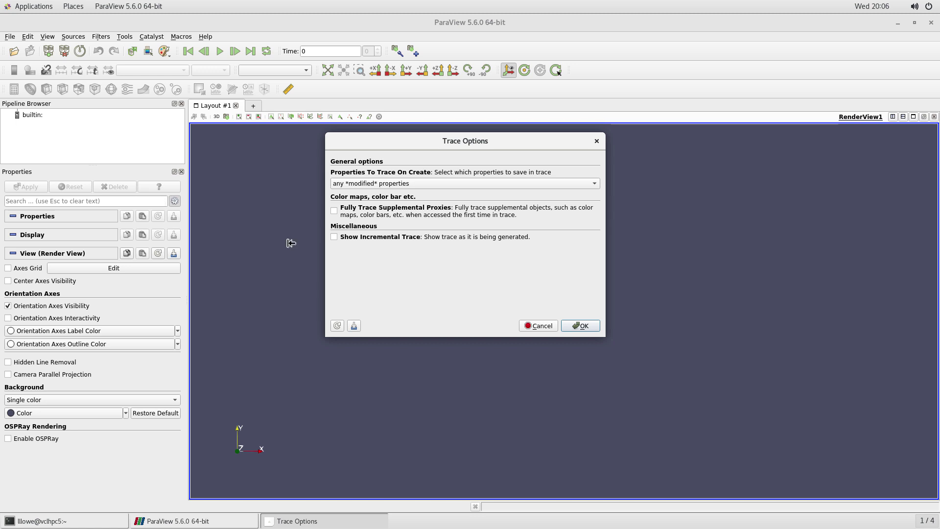
{"action": "left_click", "coordinate": [585, 327]}
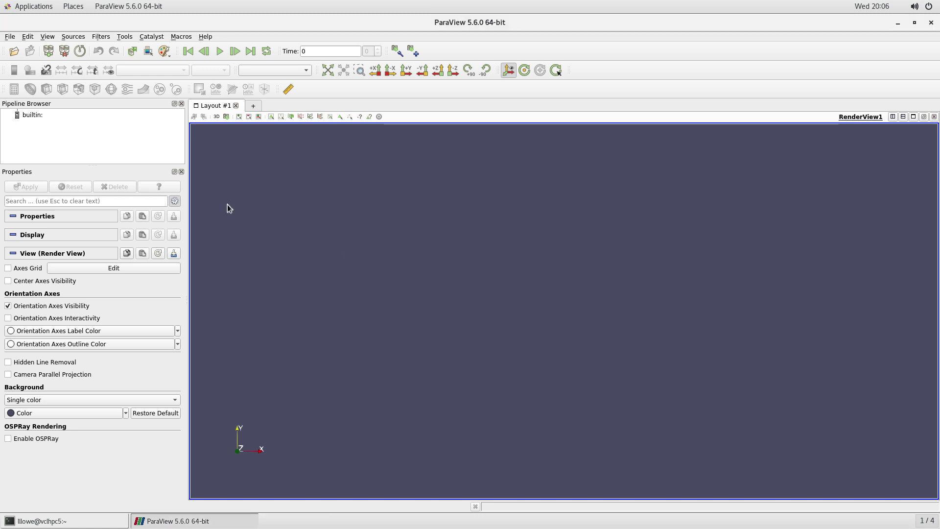
Step: Open the state file t1d.pvsm from the paraview_demo folder for loading
{"action": "left_click", "coordinate": [9, 37]}
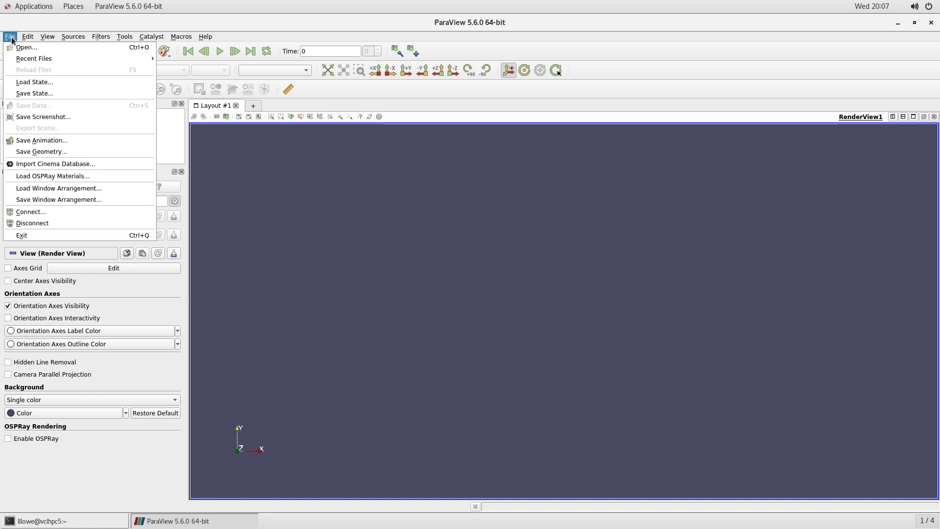
{"action": "left_click", "coordinate": [26, 82]}
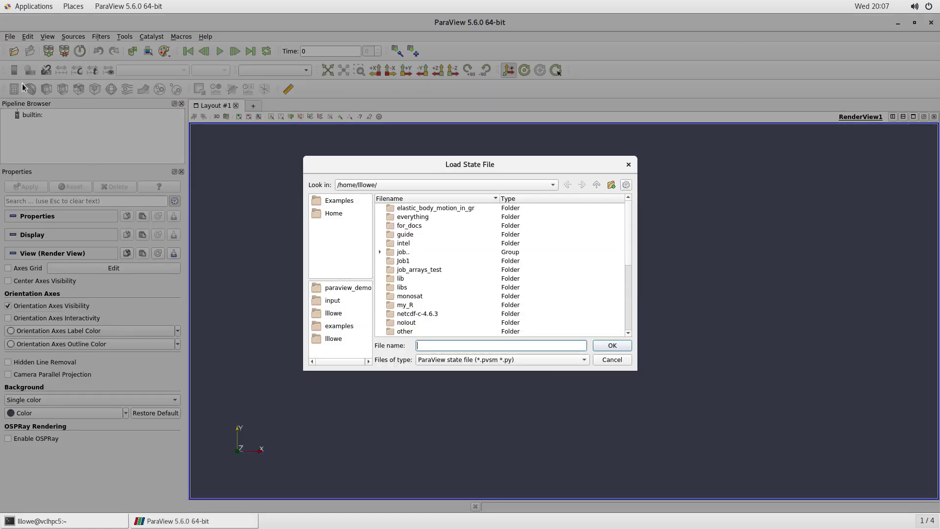
{"action": "left_click", "coordinate": [333, 313]}
{"action": "left_click", "coordinate": [430, 234]}
{"action": "double_click", "coordinate": [430, 234]}
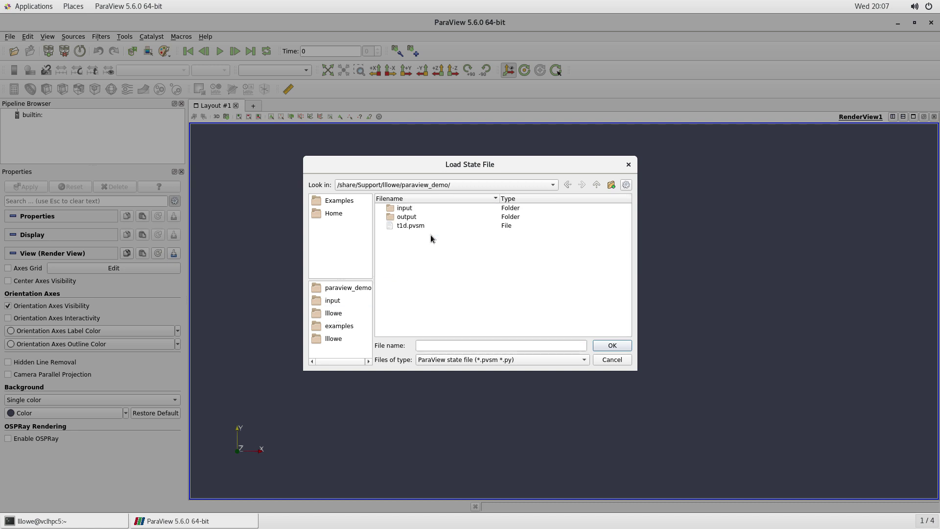
{"action": "double_click", "coordinate": [405, 207]}
{"action": "left_click", "coordinate": [552, 185]}
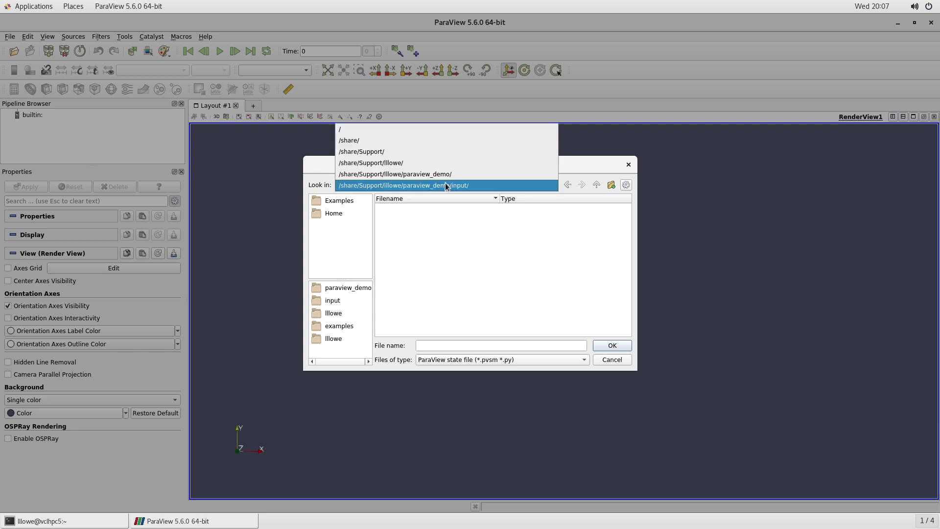
{"action": "left_click", "coordinate": [441, 174]}
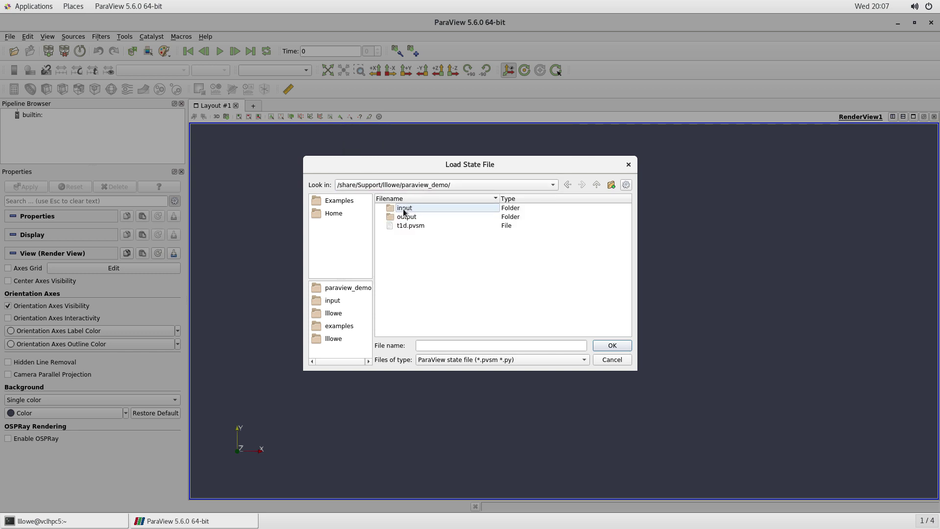
{"action": "left_click", "coordinate": [411, 225]}
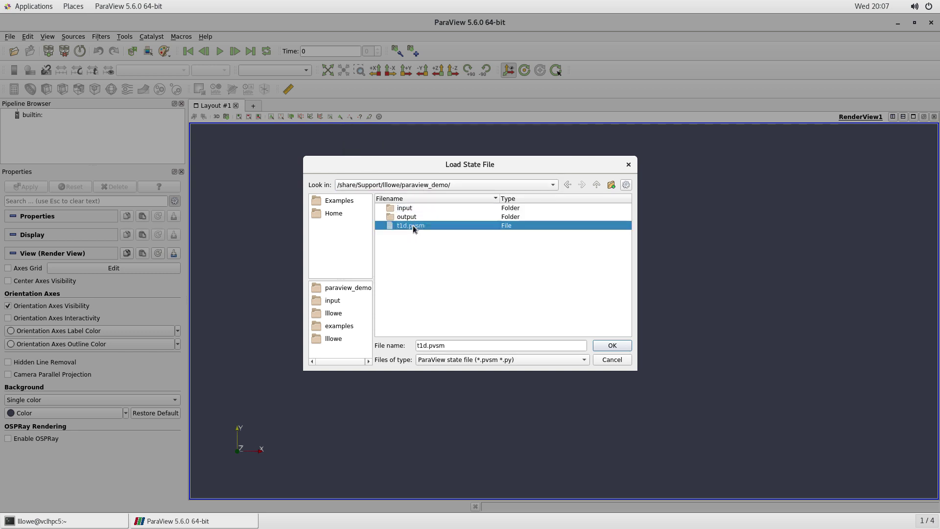
{"action": "left_click", "coordinate": [619, 346]}
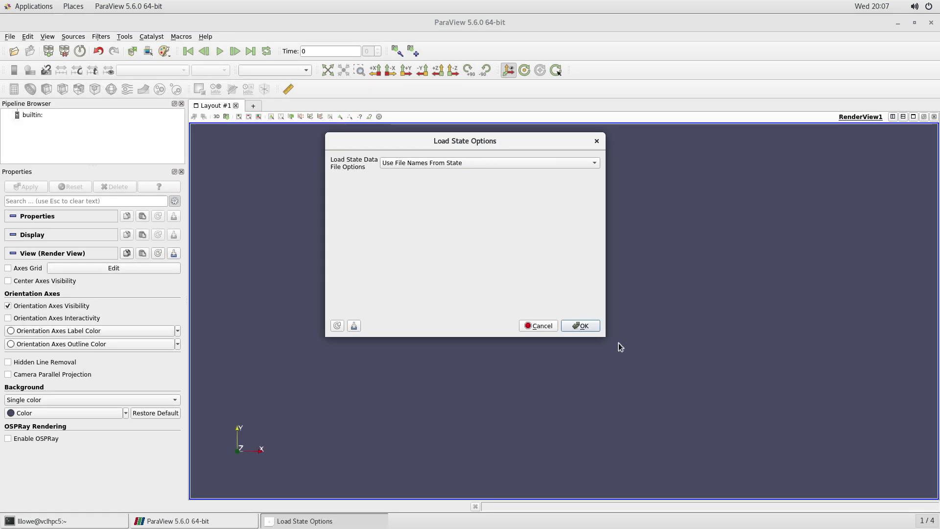
Step: Finish loading the state with the Choose File Names data file option and dismiss the output messages
{"action": "left_click", "coordinate": [424, 163]}
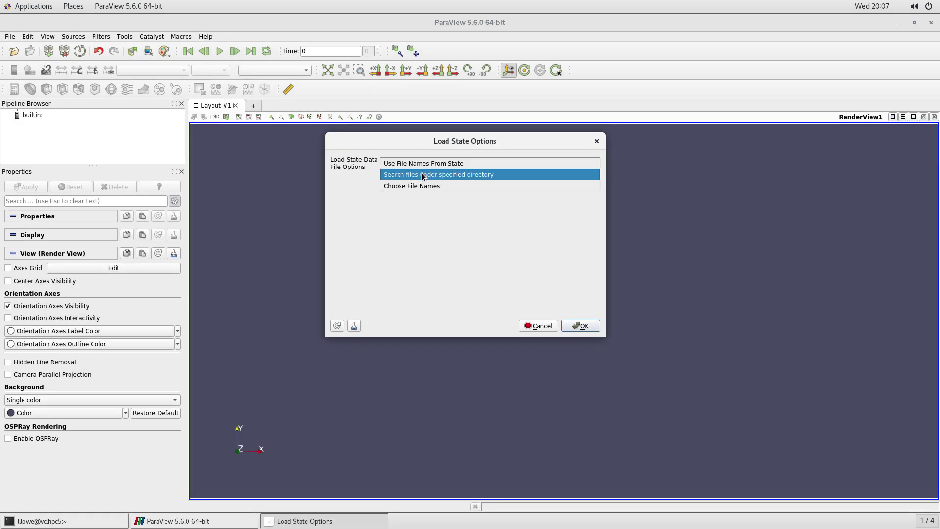
{"action": "left_click", "coordinate": [419, 186]}
{"action": "left_click", "coordinate": [581, 325]}
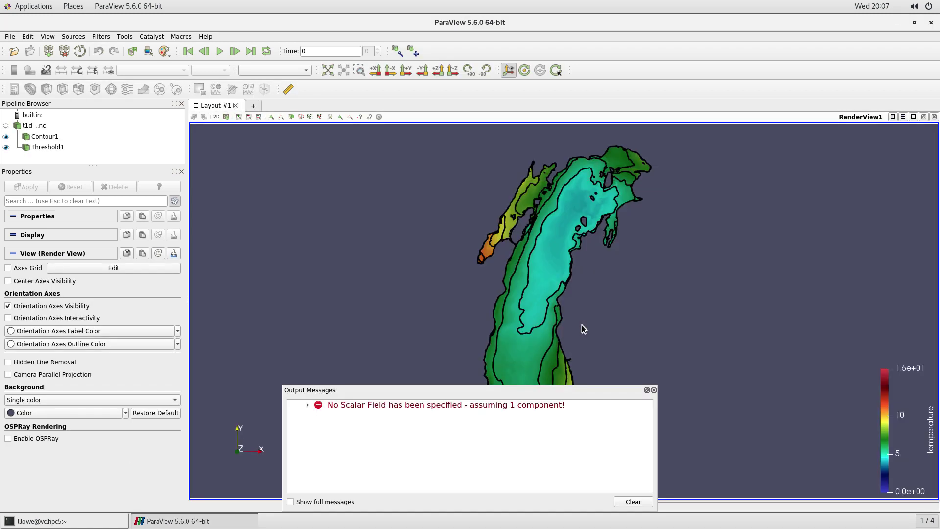
{"action": "left_click", "coordinate": [654, 390]}
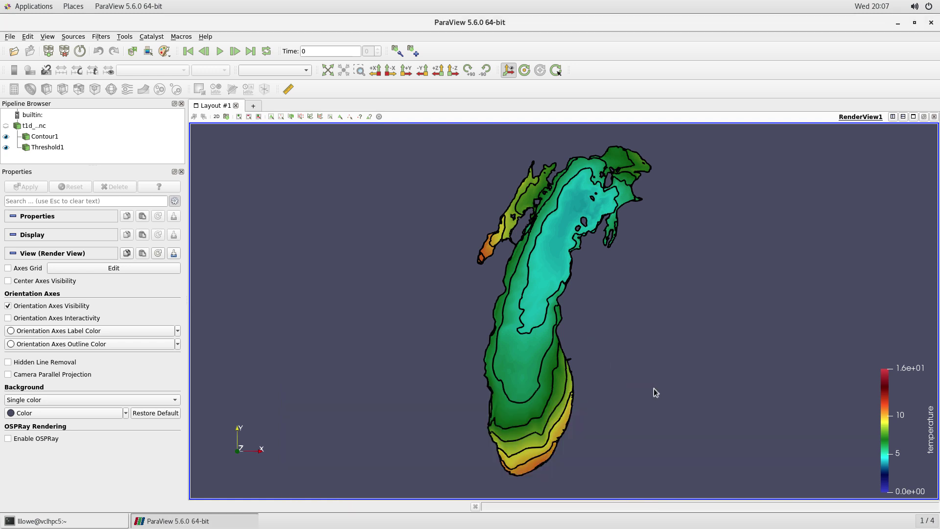
Step: Save a PNG screenshot of the view named t1d_1 in the output folder with the default screenshot options
{"action": "left_click", "coordinate": [9, 37]}
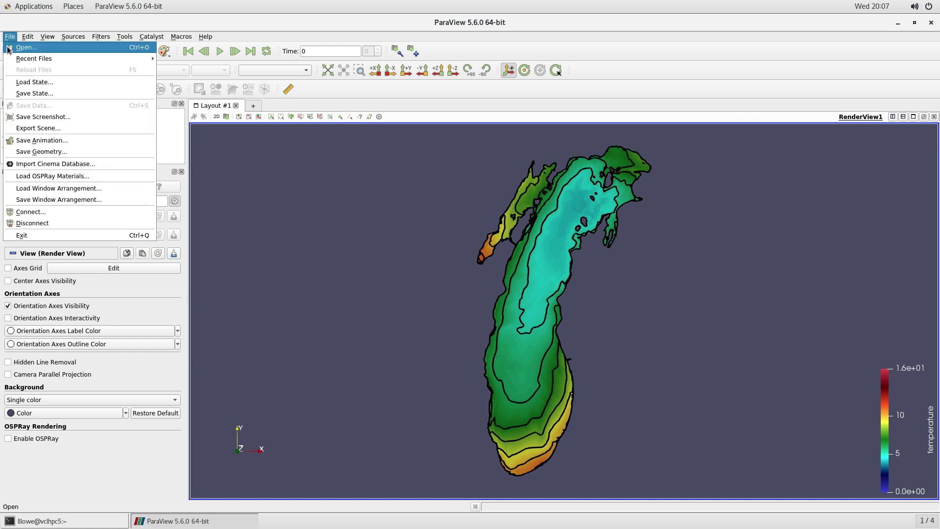
{"action": "left_click", "coordinate": [29, 117]}
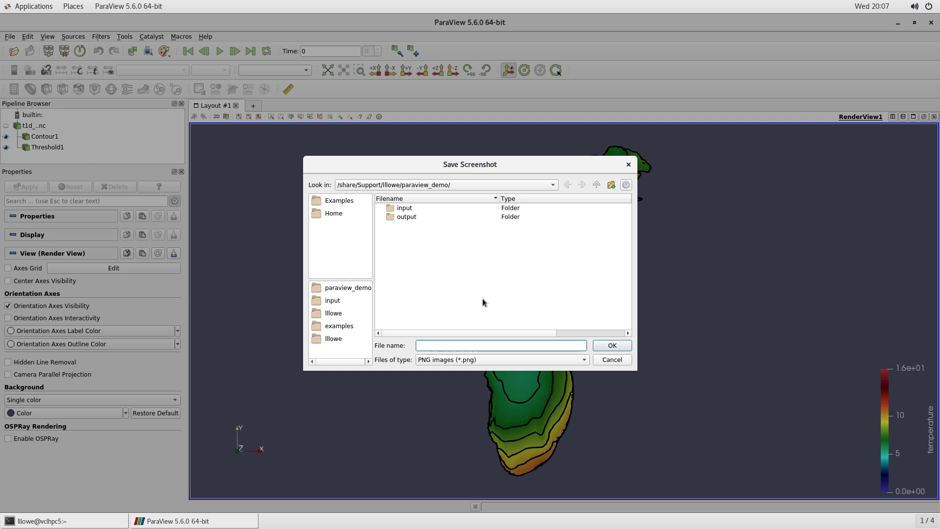
{"action": "double_click", "coordinate": [405, 216]}
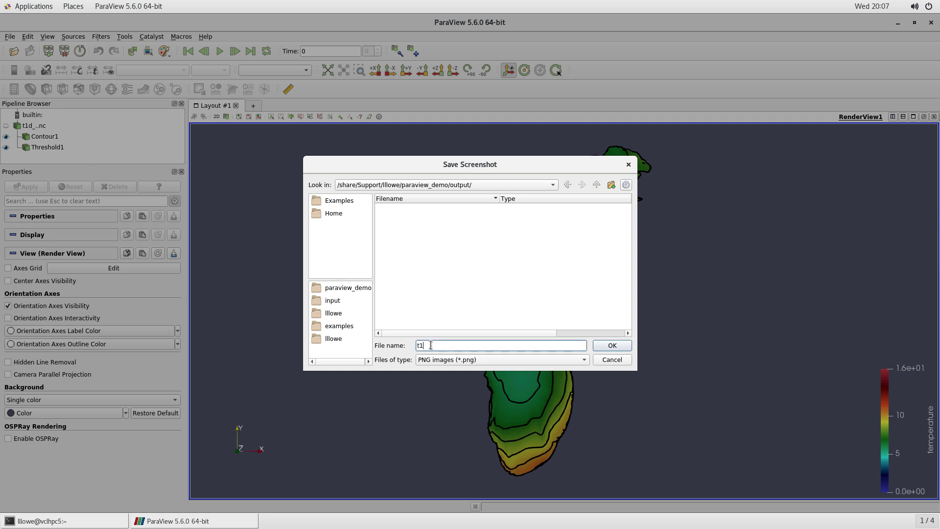
{"action": "left_click", "coordinate": [431, 346]}
{"action": "type", "text": "t1d_1"}
{"action": "left_click", "coordinate": [612, 345]}
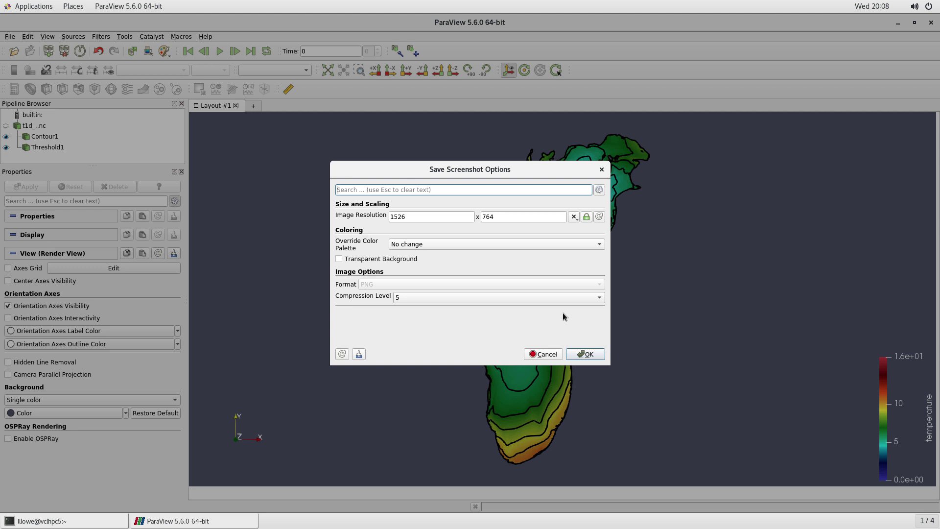
{"action": "left_click", "coordinate": [589, 354]}
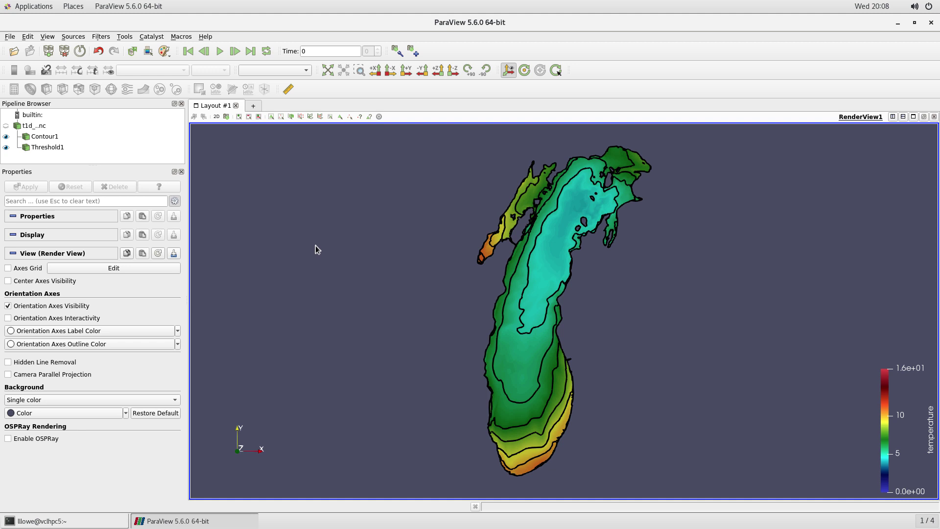
Step: Export the scene as an SVG file named t1d_1 in the output folder, keeping the default export options
{"action": "left_click", "coordinate": [9, 37]}
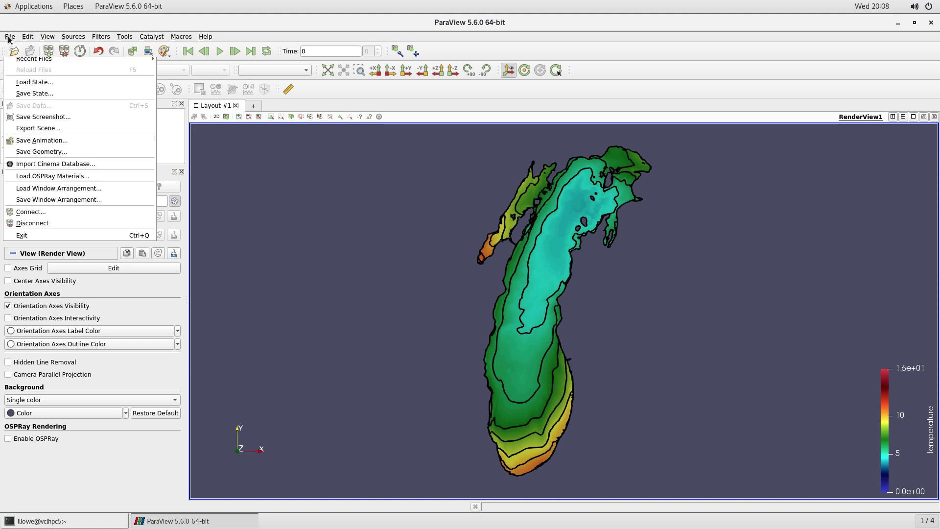
{"action": "left_click", "coordinate": [30, 128]}
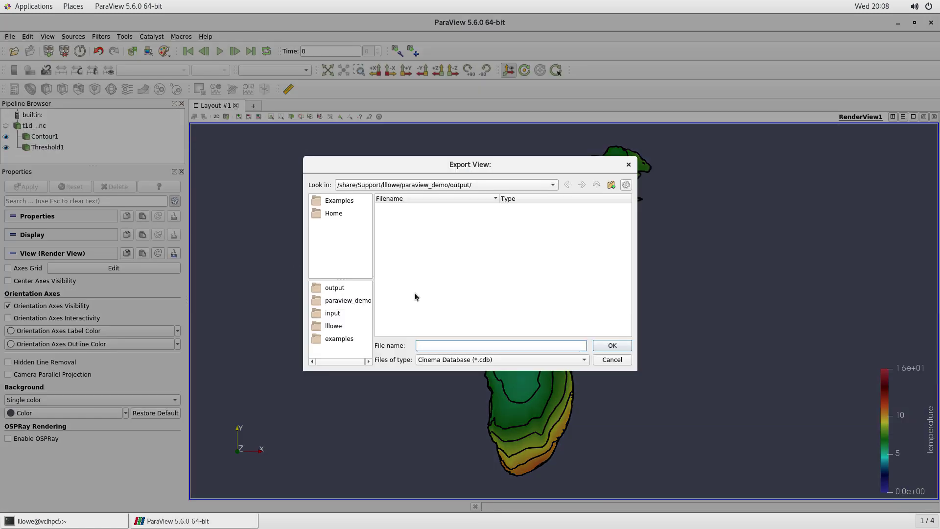
{"action": "left_click", "coordinate": [480, 360]}
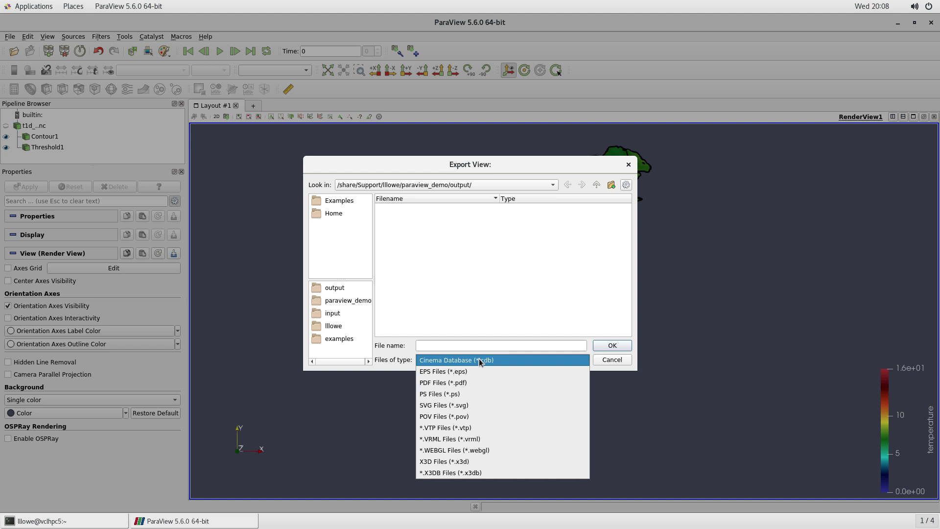
{"action": "left_click", "coordinate": [460, 405]}
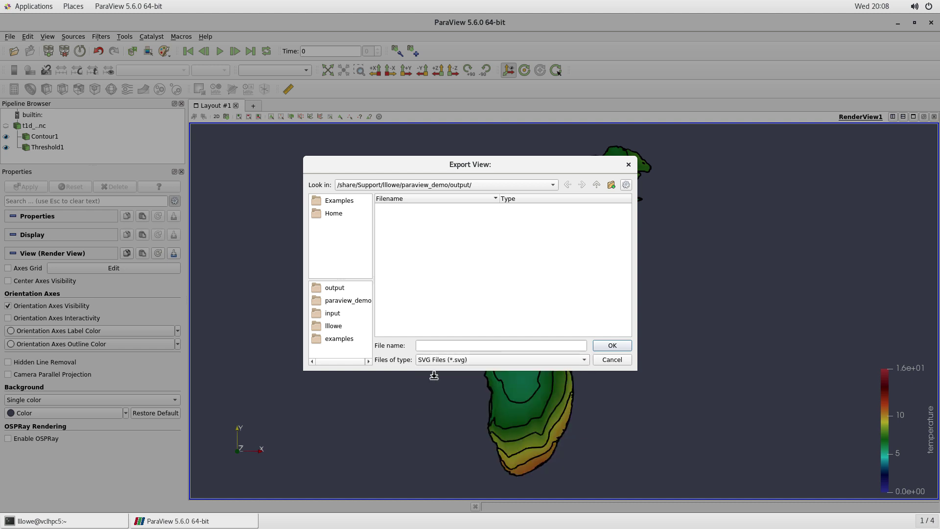
{"action": "left_click", "coordinate": [440, 346]}
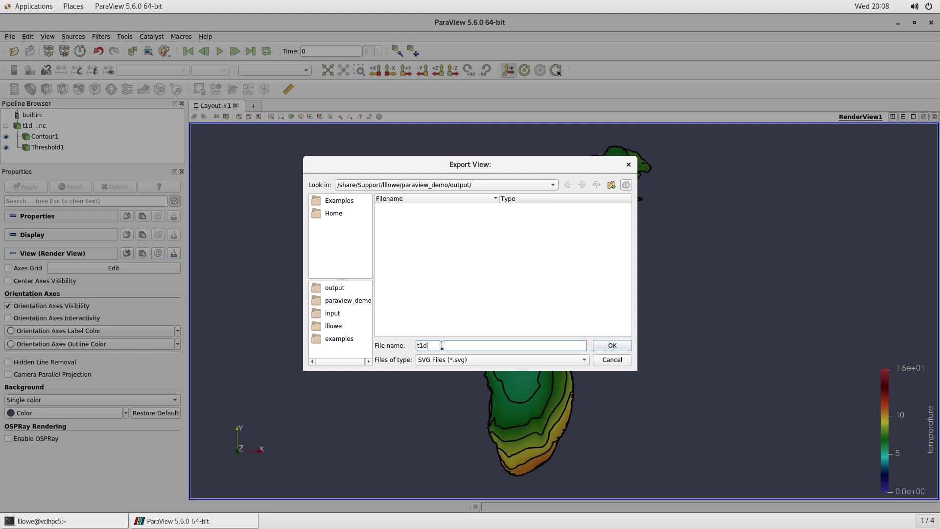
{"action": "left_click", "coordinate": [611, 345]}
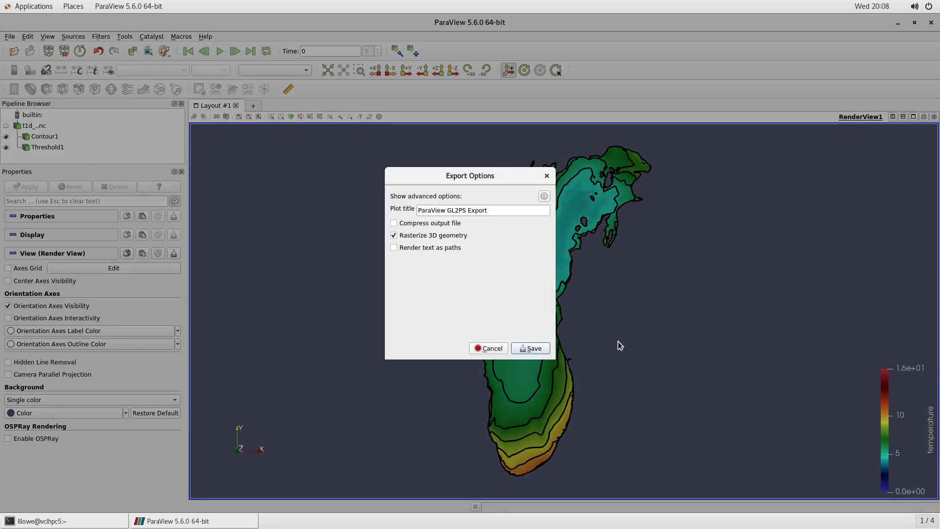
{"action": "left_click", "coordinate": [535, 350]}
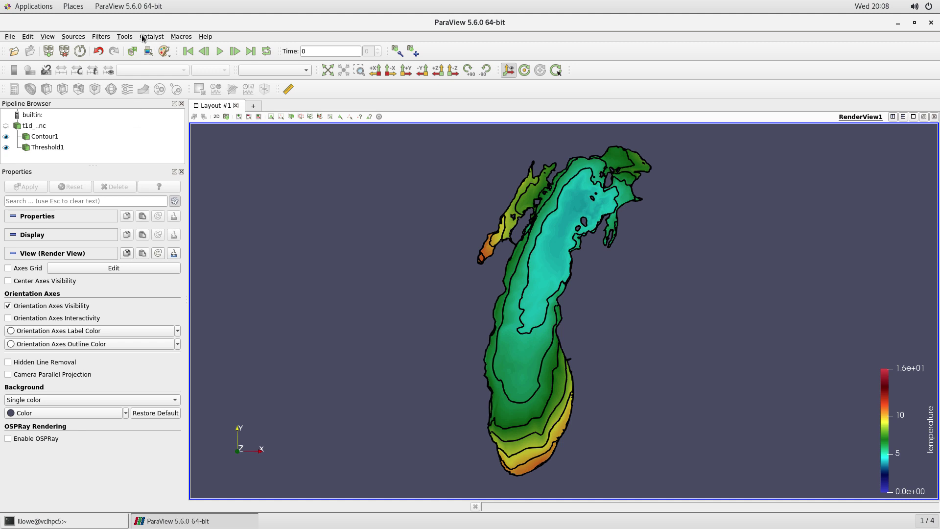
Step: Stop the trace to generate its Python script and move the Script Editor clear of the pipeline list
{"action": "left_click", "coordinate": [126, 37]}
{"action": "left_click", "coordinate": [150, 198]}
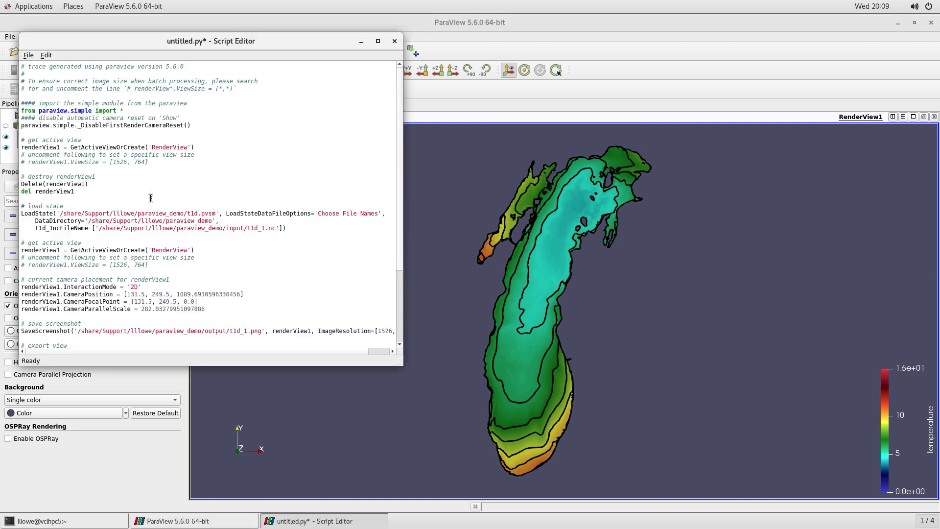
{"action": "left_click_drag", "start_coordinate": [150, 43], "coordinate": [307, 51]}
{"action": "left_click", "coordinate": [205, 67]}
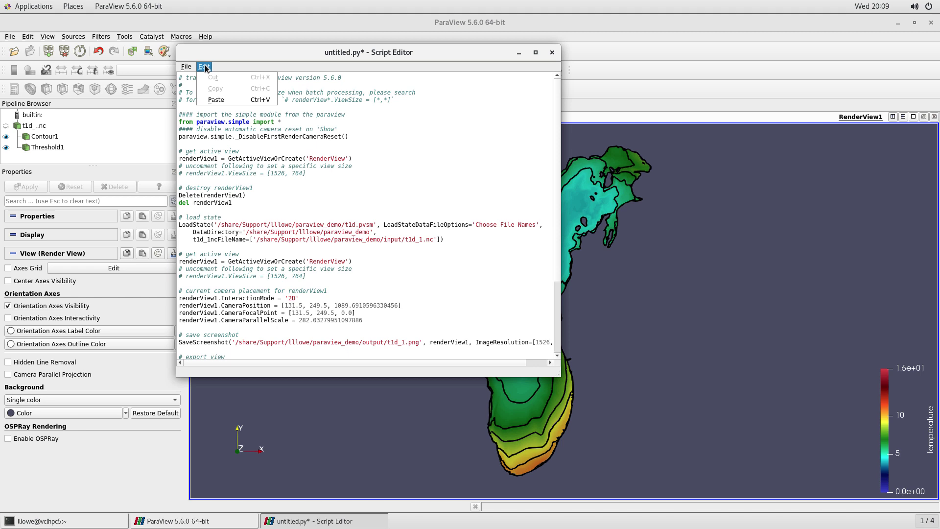
{"action": "left_click", "coordinate": [236, 53]}
Step: Save the traced Python script as t1d_script in the paraview_demo folder
{"action": "left_click", "coordinate": [186, 67]}
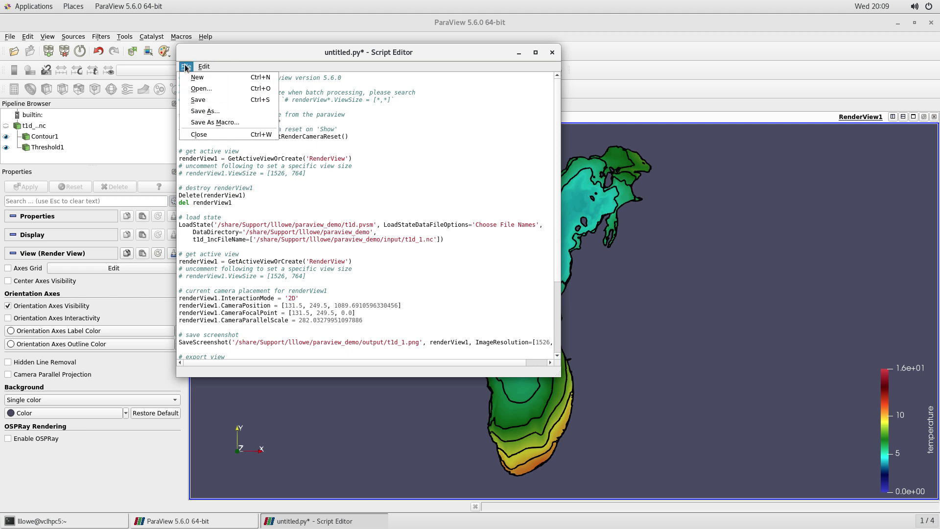
{"action": "left_click", "coordinate": [205, 111]}
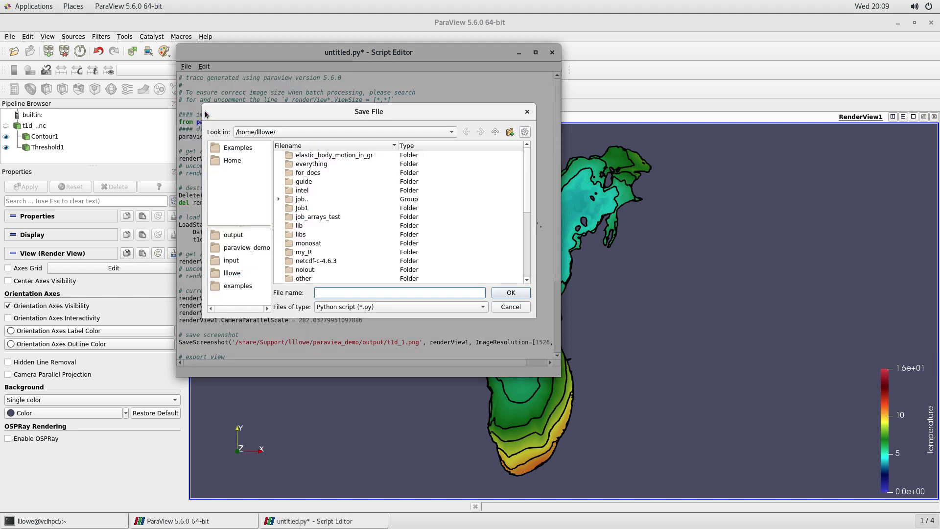
{"action": "left_click", "coordinate": [234, 274]}
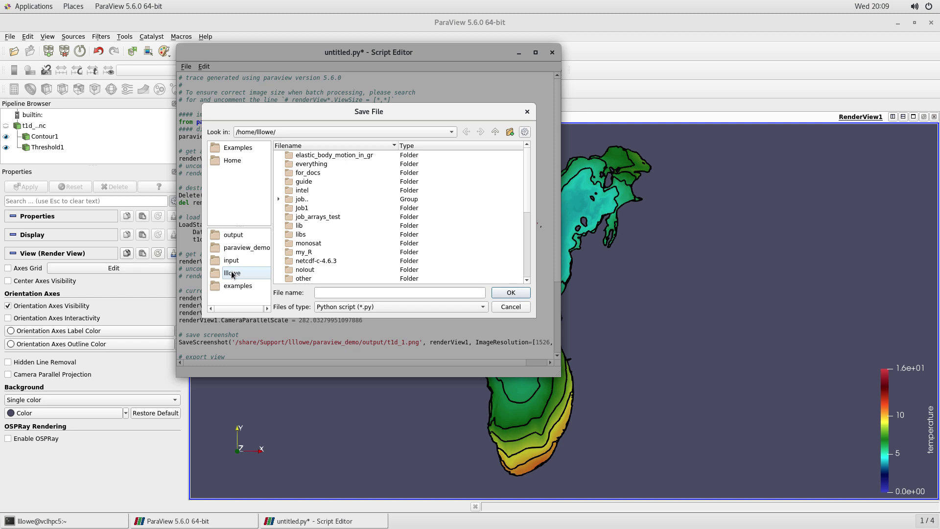
{"action": "left_click", "coordinate": [232, 273]}
{"action": "double_click", "coordinate": [317, 181]}
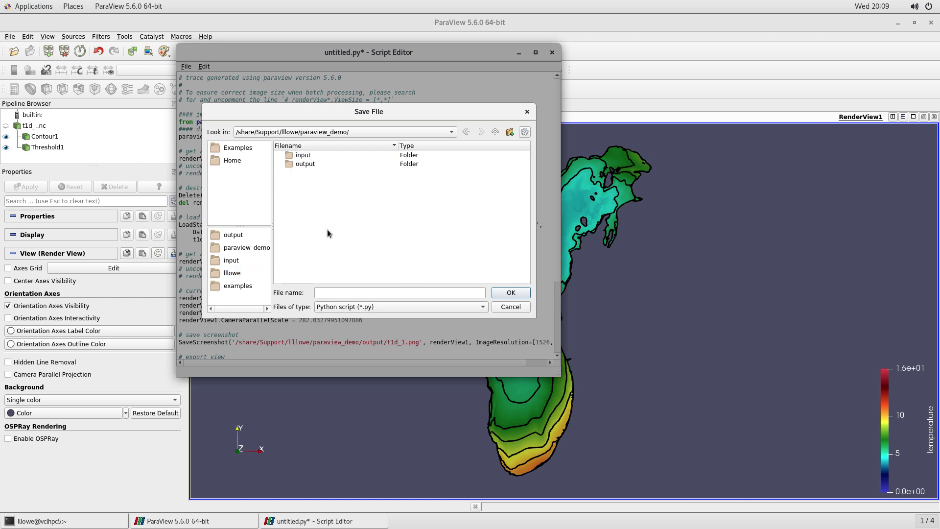
{"action": "left_click", "coordinate": [330, 292]}
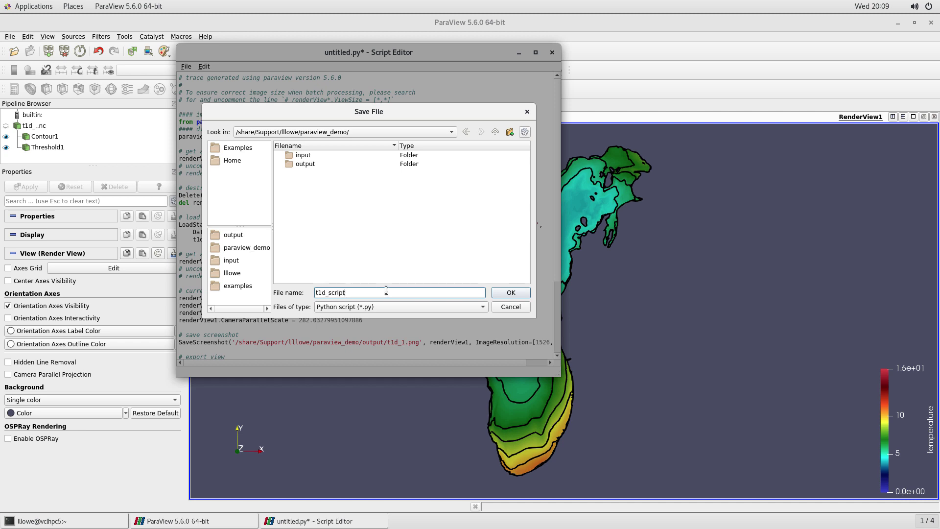
{"action": "left_click", "coordinate": [509, 293]}
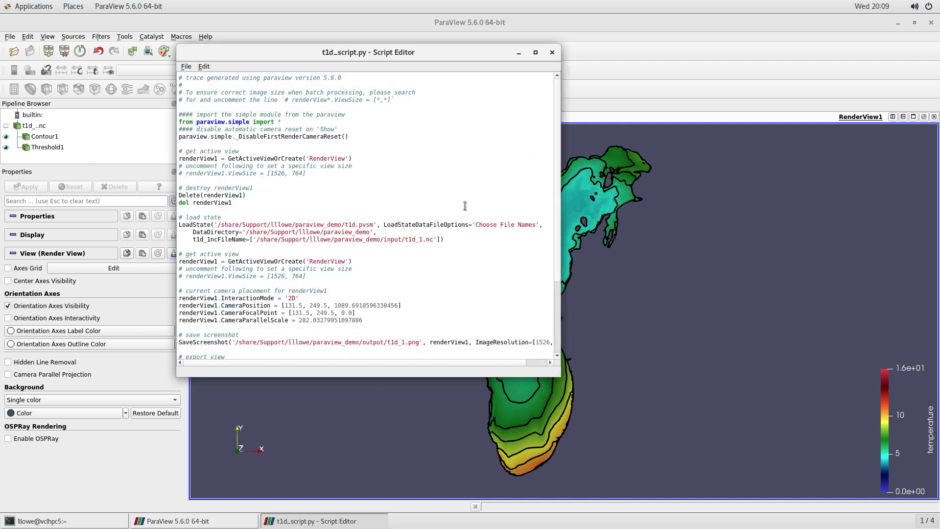
Step: Look through the saved trace script, then close it and exit ParaView
{"action": "scroll", "coordinate": [466, 206], "scroll_direction": "down", "scroll_amount": 5}
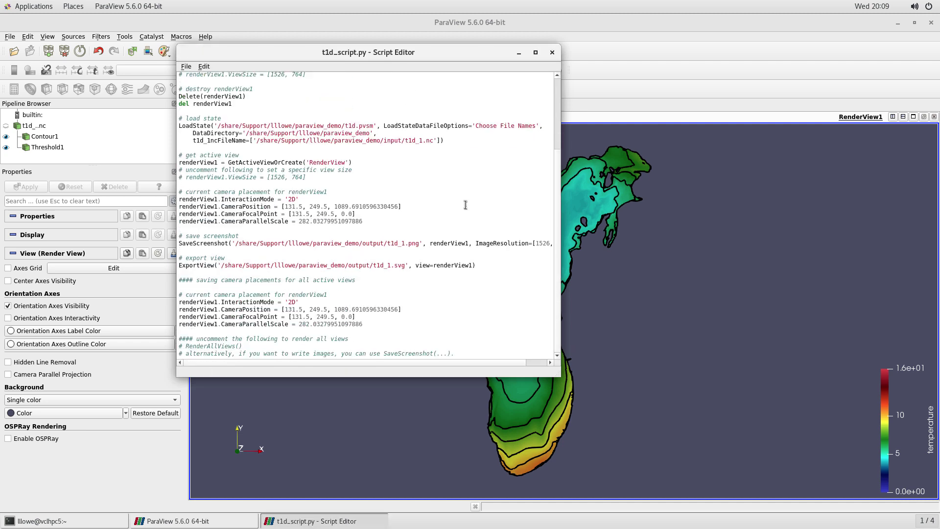
{"action": "scroll", "coordinate": [475, 174], "scroll_direction": "up", "scroll_amount": 5}
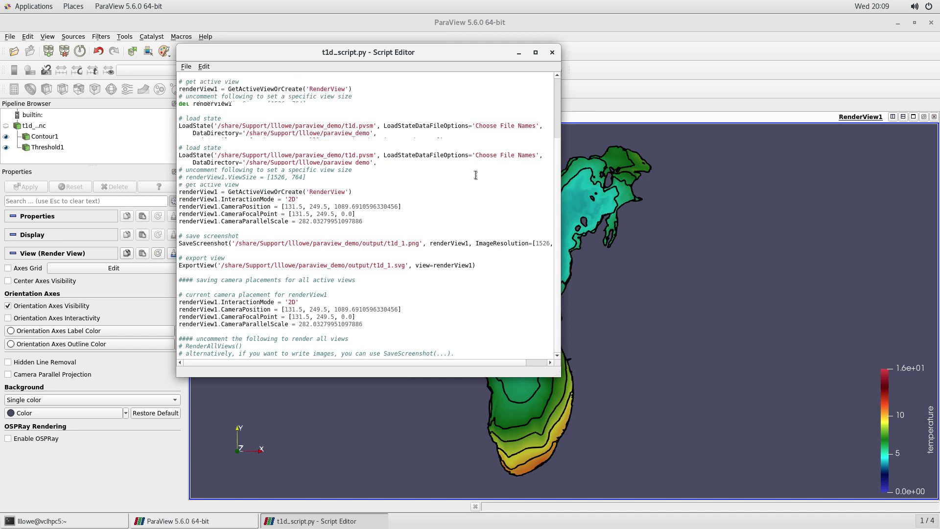
{"action": "left_click", "coordinate": [553, 53]}
{"action": "left_click", "coordinate": [12, 39]}
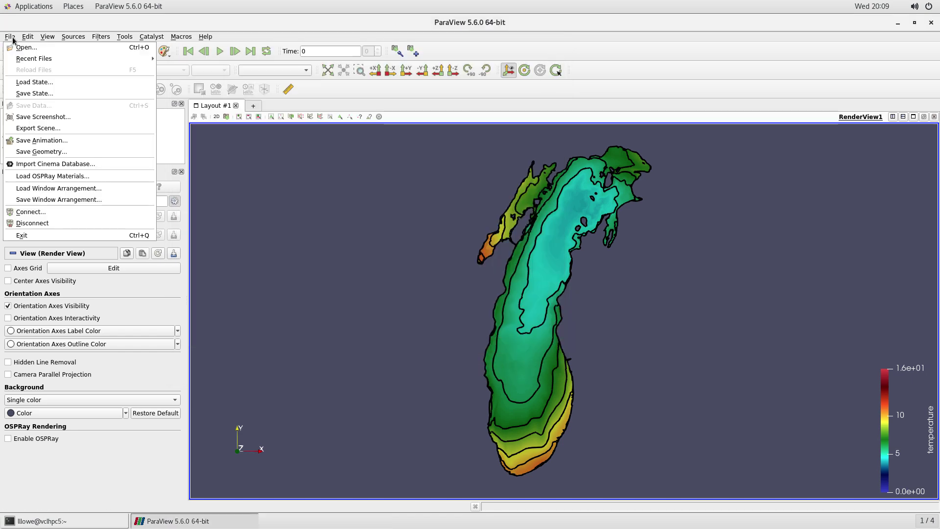
{"action": "left_click", "coordinate": [22, 236]}
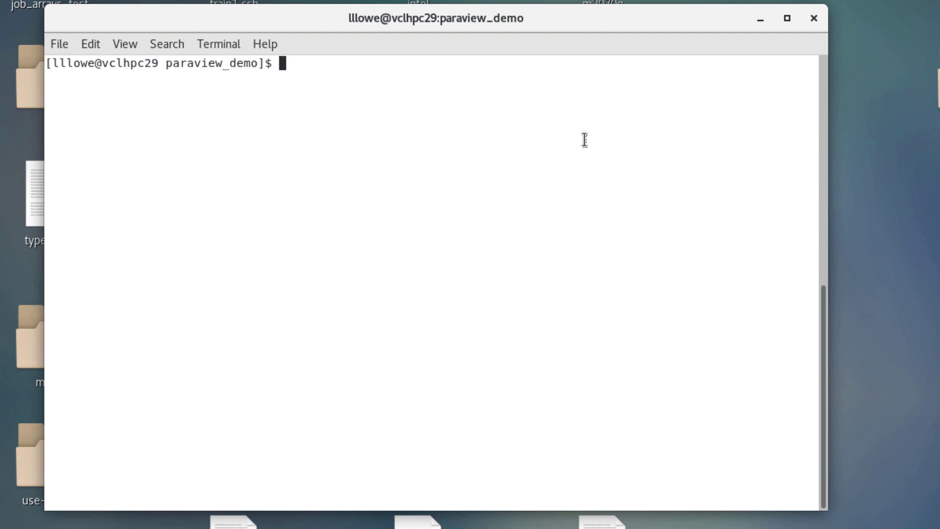
Step: In the terminal, print the working directory and list the contents of paraview_demo and its input and output folders
{"action": "type", "text": "pwd"}
{"action": "key", "text": "Return"}
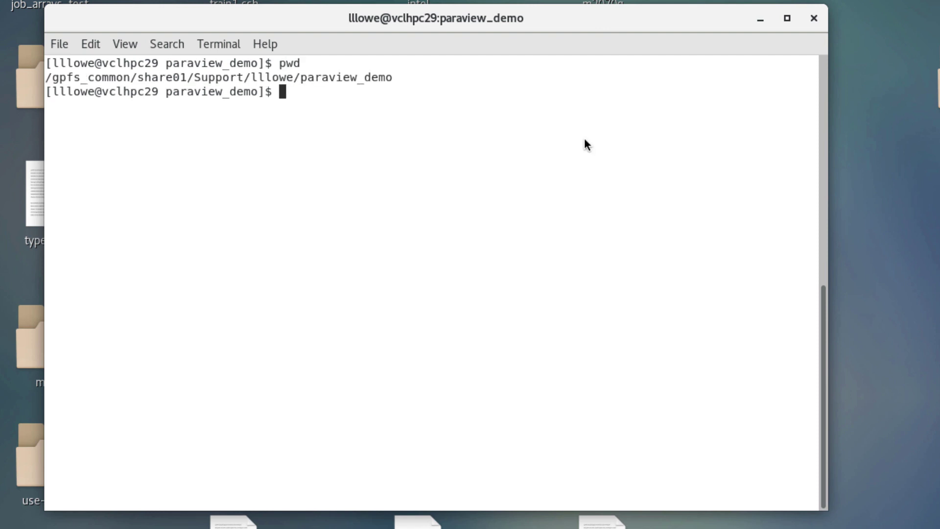
{"action": "type", "text": "ls"}
{"action": "key", "text": "Return"}
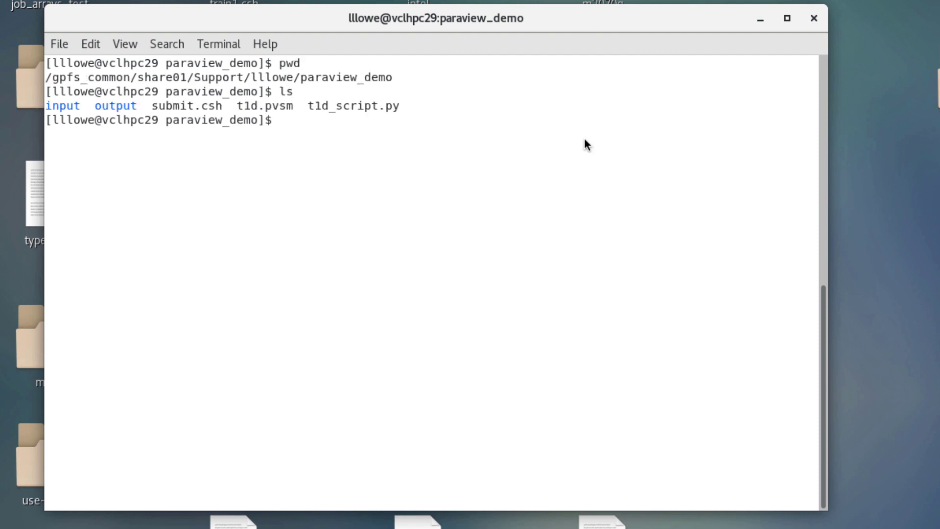
{"action": "type", "text": "ls input"}
{"action": "key", "text": "Return"}
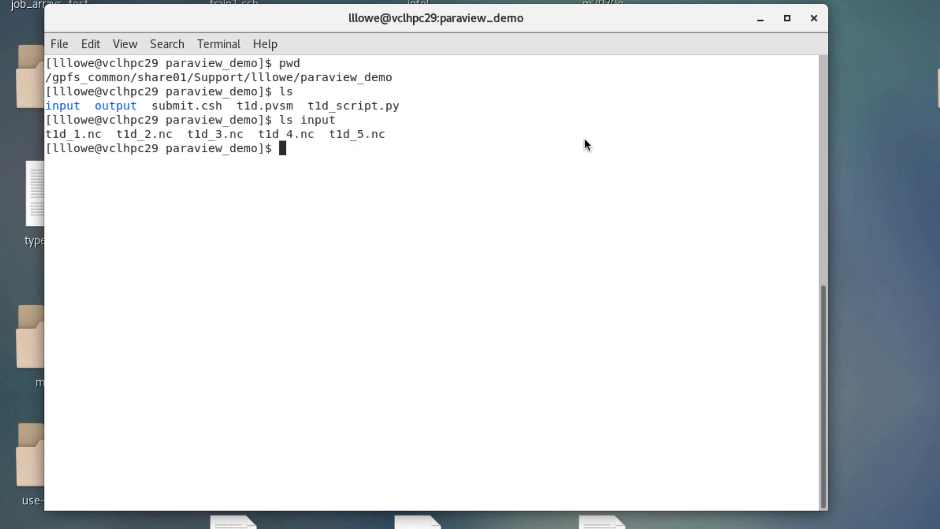
{"action": "type", "text": "ls output"}
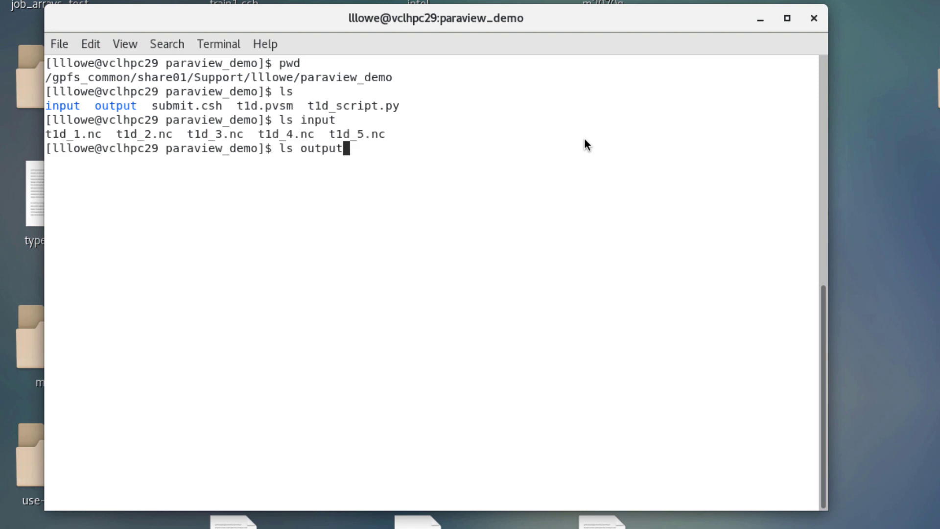
{"action": "key", "text": "Return"}
Step: Change into the output folder and create a directory named GUI_output there
{"action": "type", "text": "cd"}
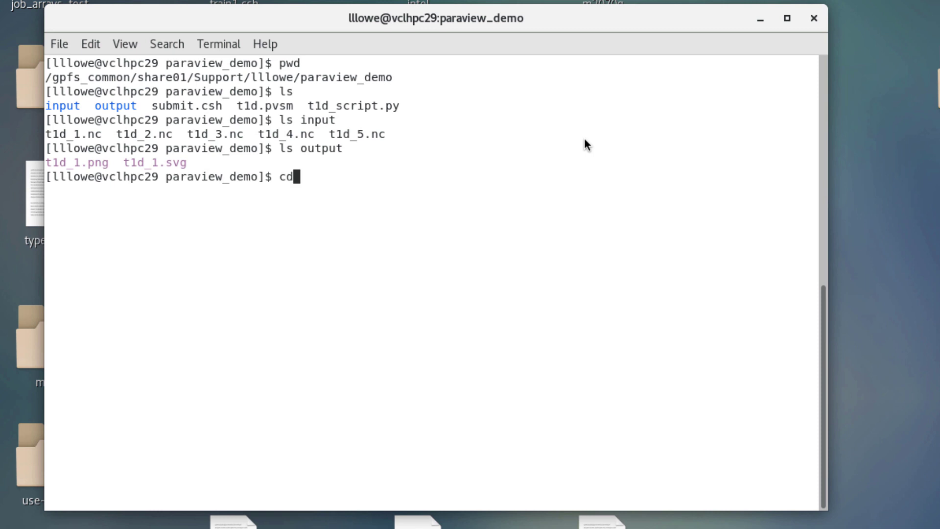
{"action": "type", "text": " output"}
{"action": "key", "text": "Return"}
{"action": "type", "text": "mkdir"}
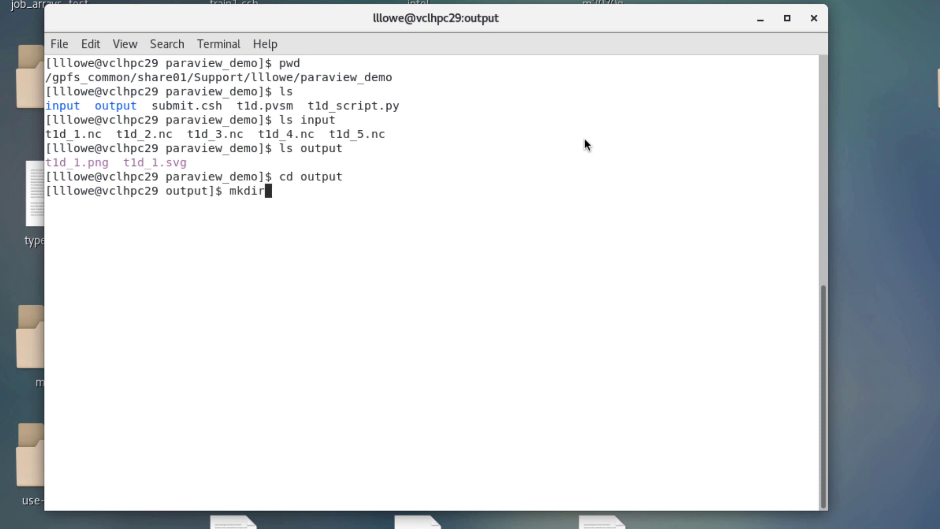
{"action": "type", "text": " GUI_output"}
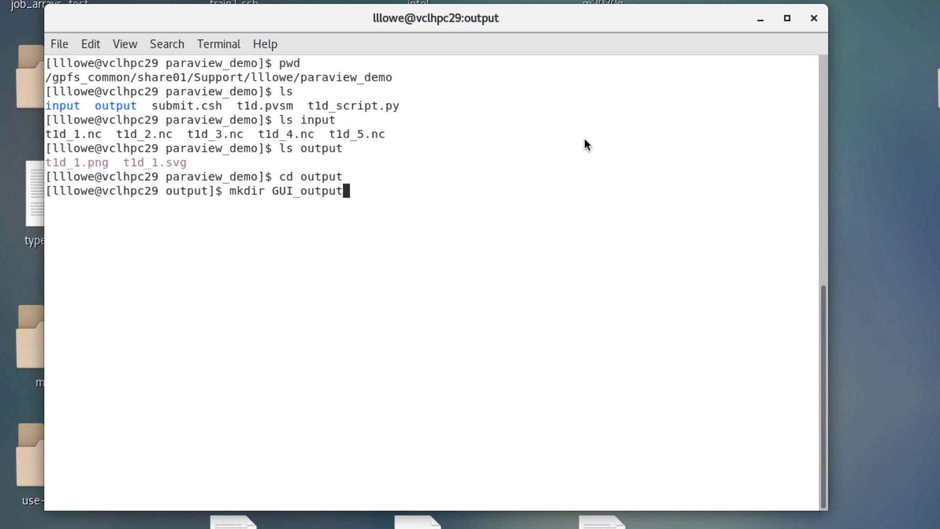
{"action": "key", "text": "Return"}
Step: Move all t1d_1.* files from the output folder into GUI_output
{"action": "type", "text": "mv t1"}
{"action": "key", "text": "Tab"}
{"action": "key", "text": "Tab"}
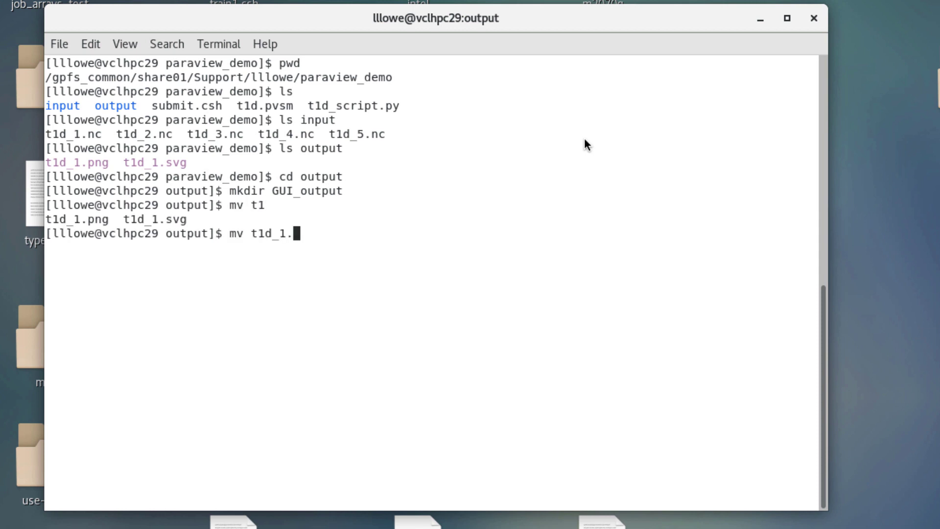
{"action": "type", "text": "* GUI_"}
{"action": "key", "text": "Tab"}
{"action": "key", "text": "Return"}
Step: List the contents of the output folder and its GUI_output subfolder
{"action": "type", "text": "ls"}
{"action": "key", "text": "Return"}
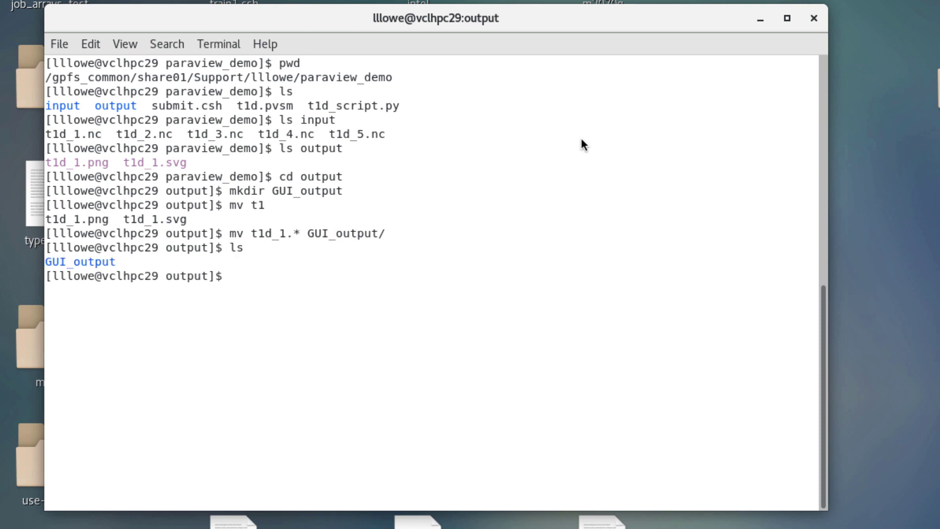
{"action": "type", "text": "ls GU"}
{"action": "key", "text": "Tab"}
{"action": "key", "text": "Return"}
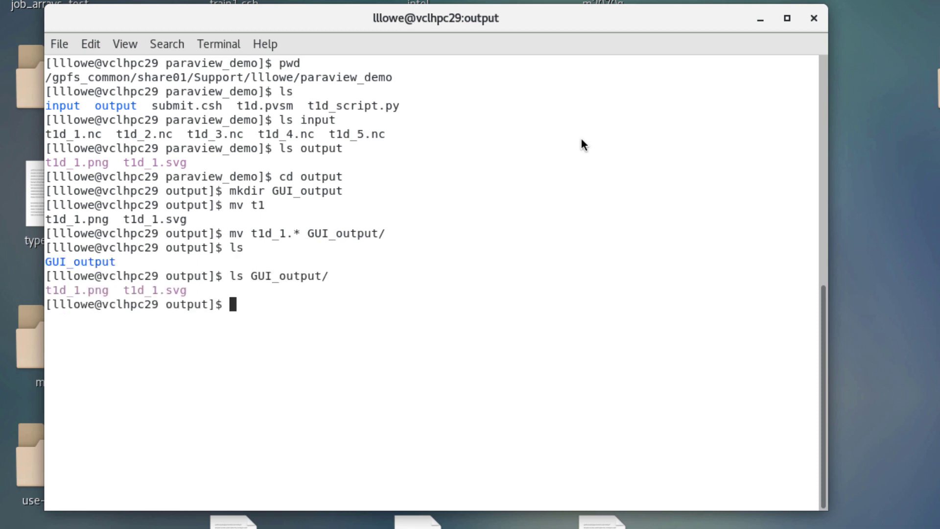
Step: Return to the paraview_demo folder, clear the terminal and list the folder's files
{"action": "type", "text": "cd .."}
{"action": "key", "text": "Return"}
{"action": "type", "text": "cle"}
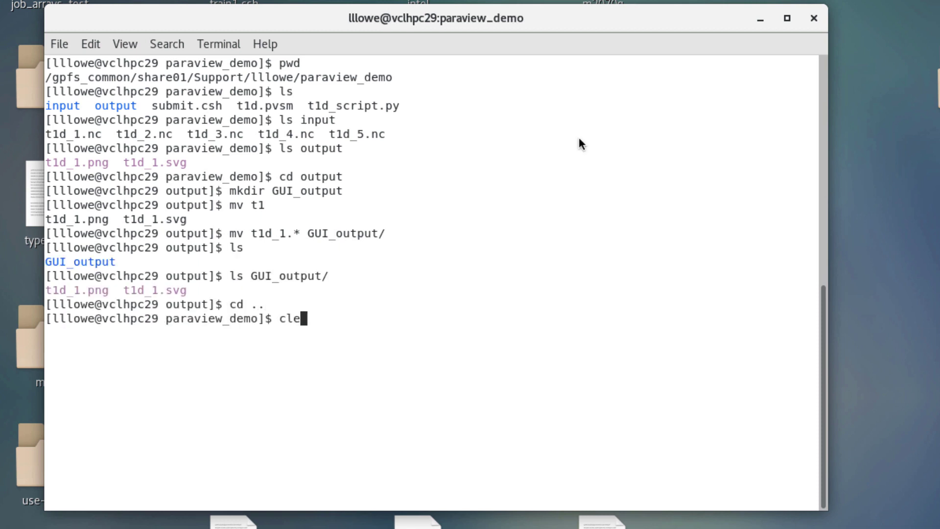
{"action": "type", "text": "ar"}
{"action": "key", "text": "Return"}
{"action": "type", "text": "ls"}
{"action": "key", "text": "Return"}
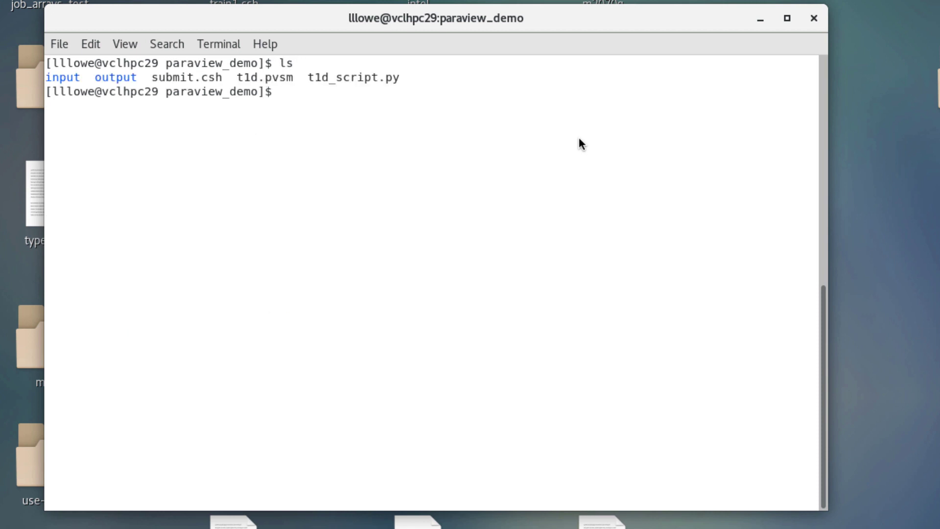
Step: Copy t1d_script.py to a backup file named t1d_script.py.save
{"action": "type", "text": "cp t1d_script.py "}
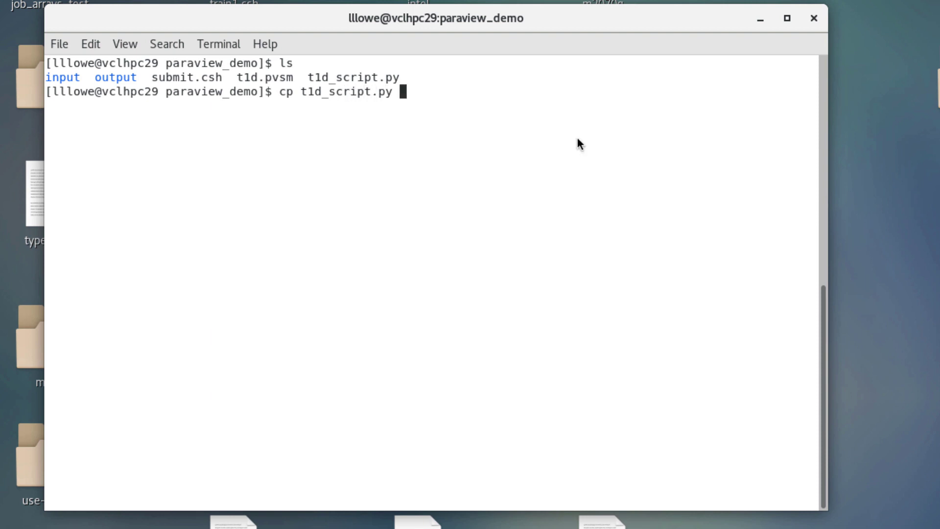
{"action": "type", "text": "r"}
{"action": "key", "text": "BackSpace"}
{"action": "type", "text": "t1"}
{"action": "type", "text": "d_script."}
{"action": "type", "text": "py.save"}
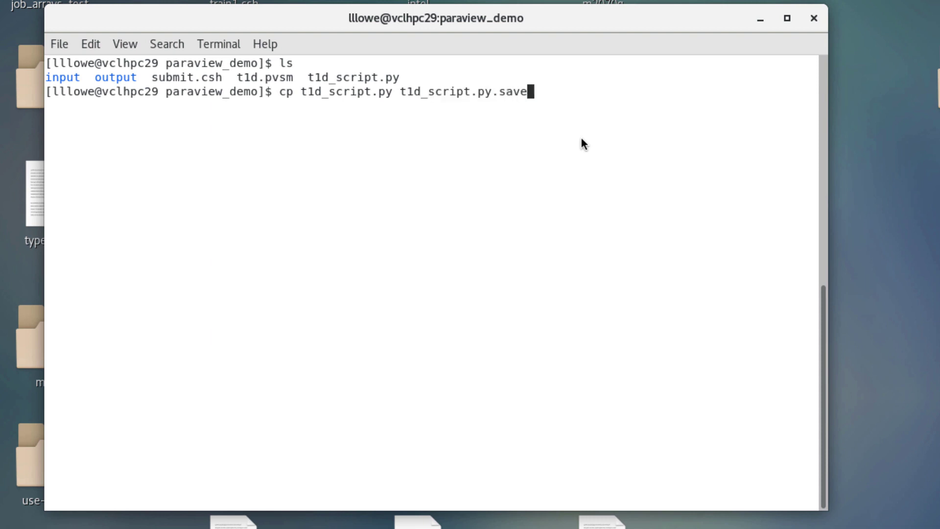
{"action": "key", "text": "BackSpace"}
{"action": "type", "text": "e"}
{"action": "key", "text": "Return"}
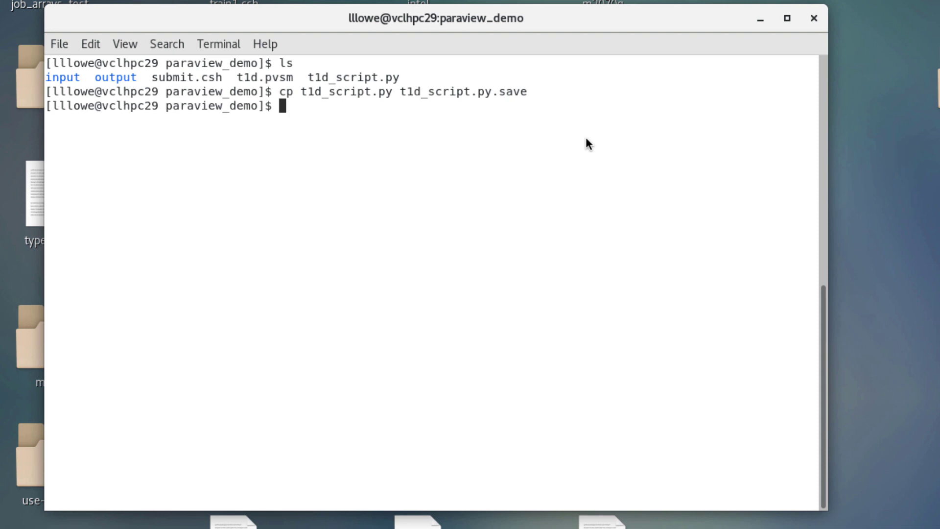
Step: List the software modules available on the cluster
{"action": "type", "text": "module avail"}
{"action": "key", "text": "Return"}
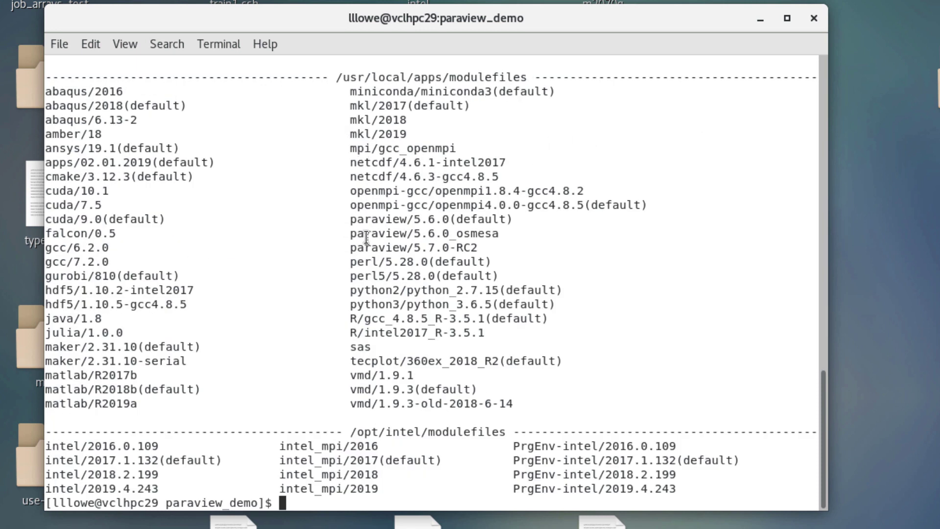
Step: Locate the paraview/5.6.0_osmesa module, review its load line and the pvbatch line in submit.csh with vi, and quit the file
{"action": "left_click_drag", "start_coordinate": [351, 234], "coordinate": [578, 234]}
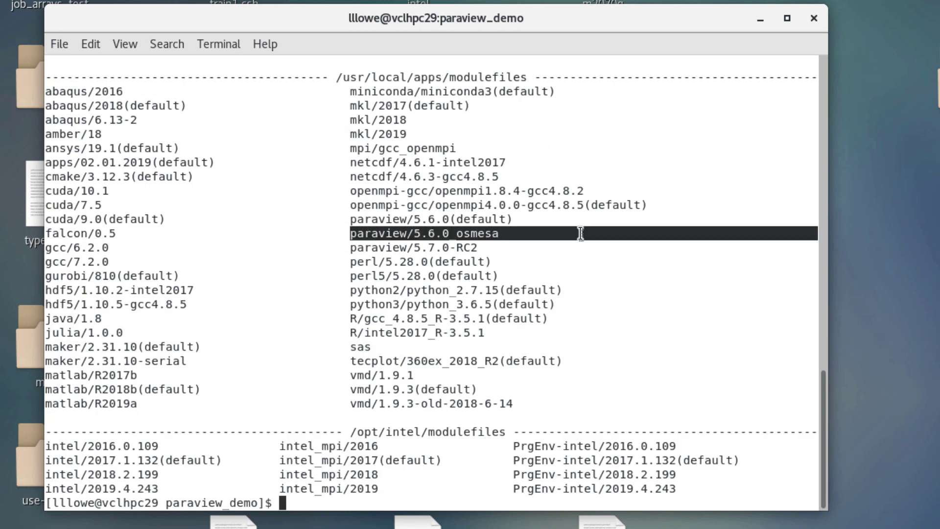
{"action": "left_click", "coordinate": [592, 266]}
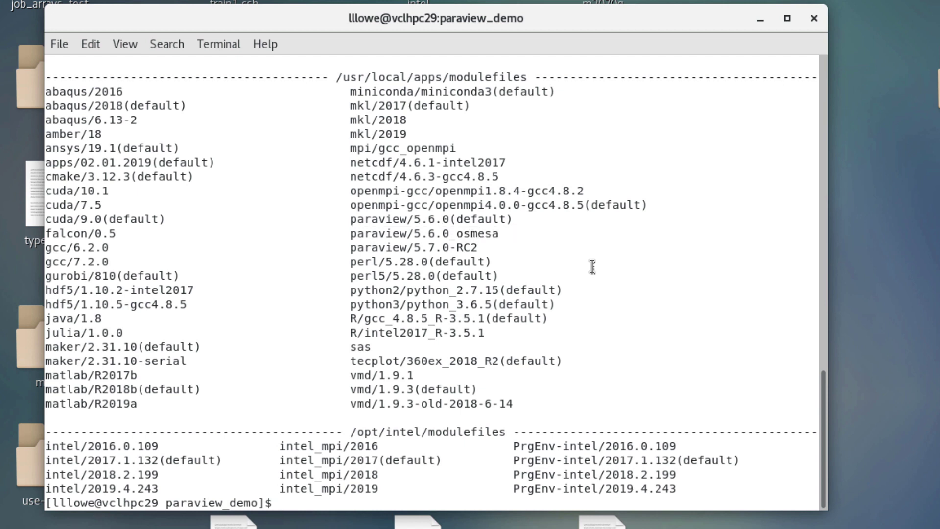
{"action": "type", "text": "vi submit.csh"}
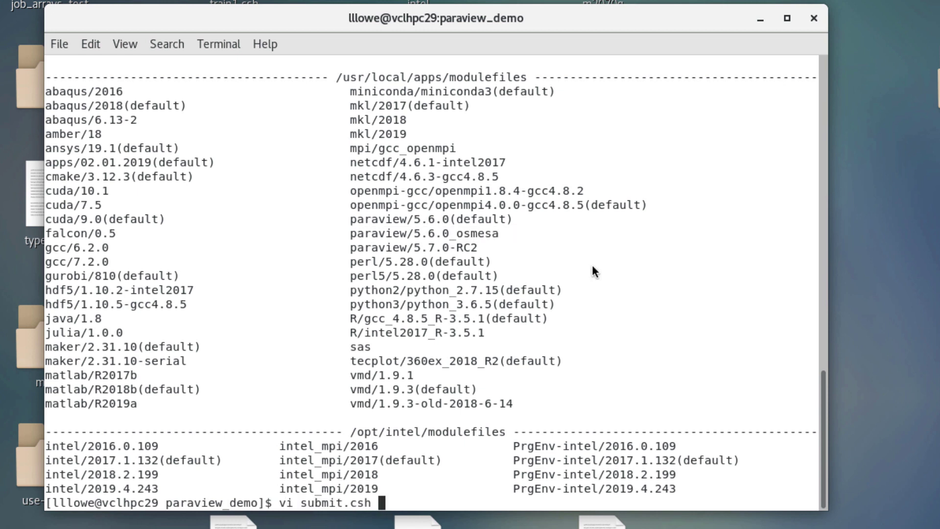
{"action": "key", "text": "Return"}
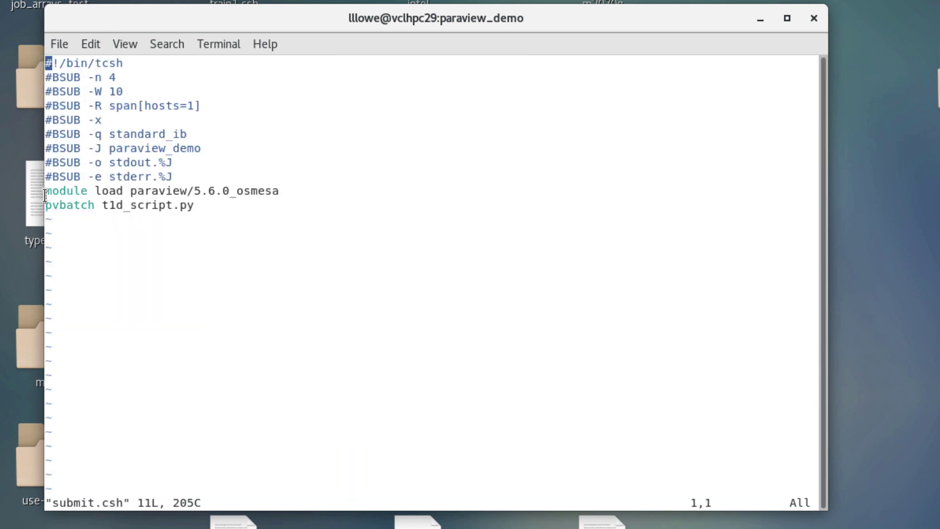
{"action": "left_click_drag", "start_coordinate": [45, 190], "coordinate": [383, 190]}
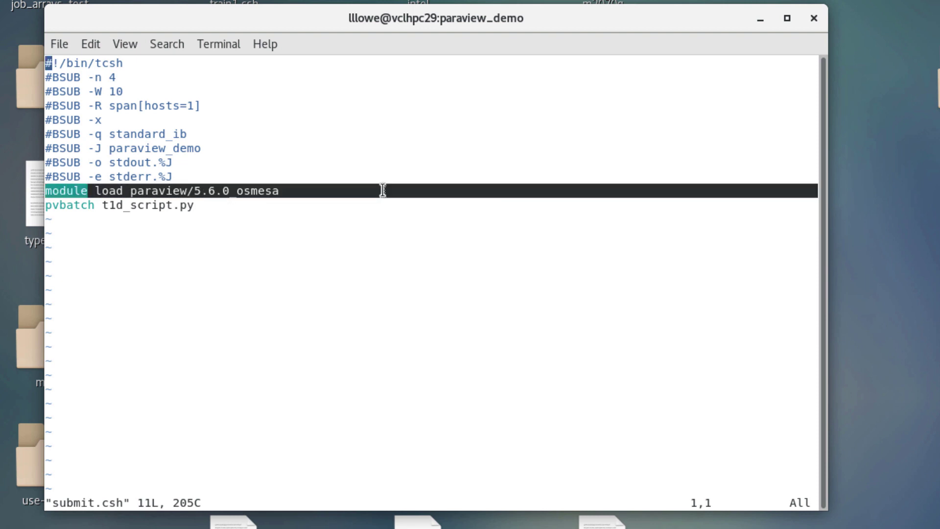
{"action": "left_click", "coordinate": [243, 208]}
{"action": "left_click_drag", "start_coordinate": [103, 206], "coordinate": [286, 207]}
{"action": "left_click", "coordinate": [255, 266]}
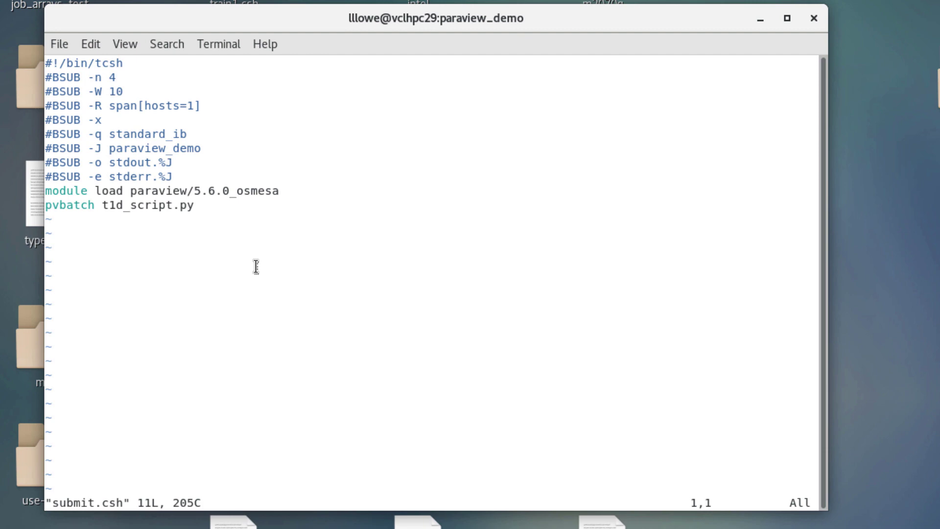
{"action": "type", "text": ":q"}
{"action": "key", "text": "Return"}
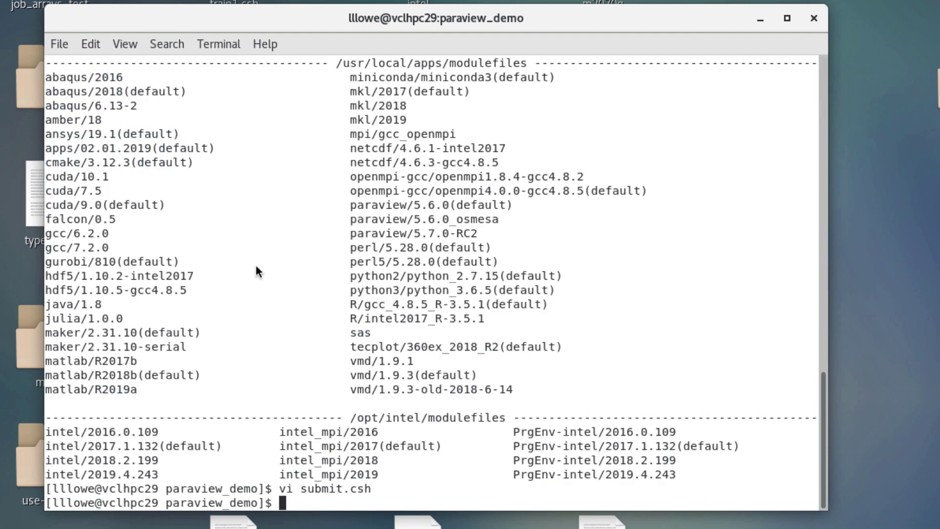
Step: Submit submit.csh as a batch job with bsub
{"action": "type", "text": "bsu"}
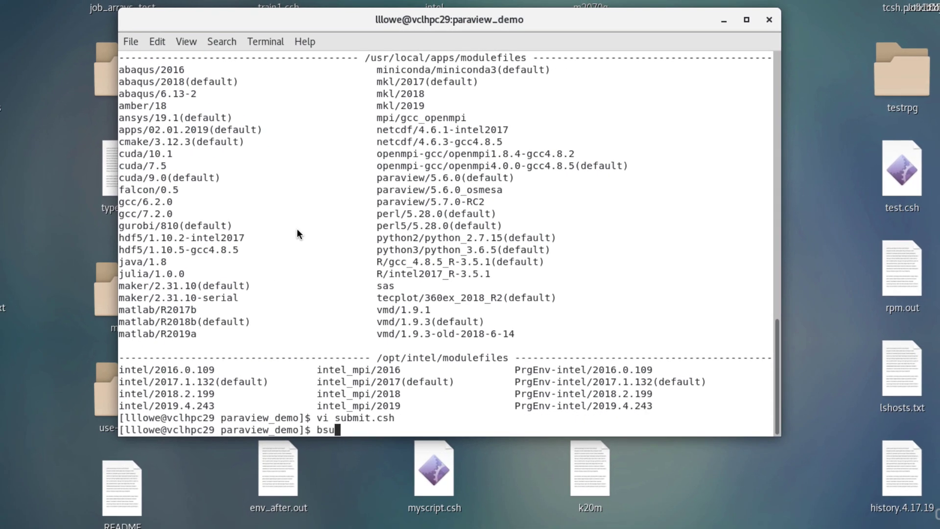
{"action": "type", "text": "b < submit.csh"}
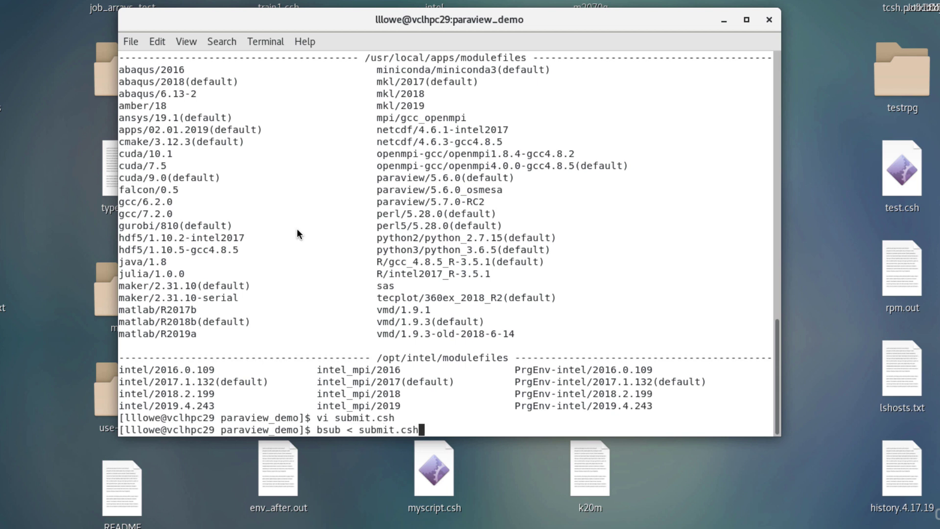
{"action": "key", "text": "Return"}
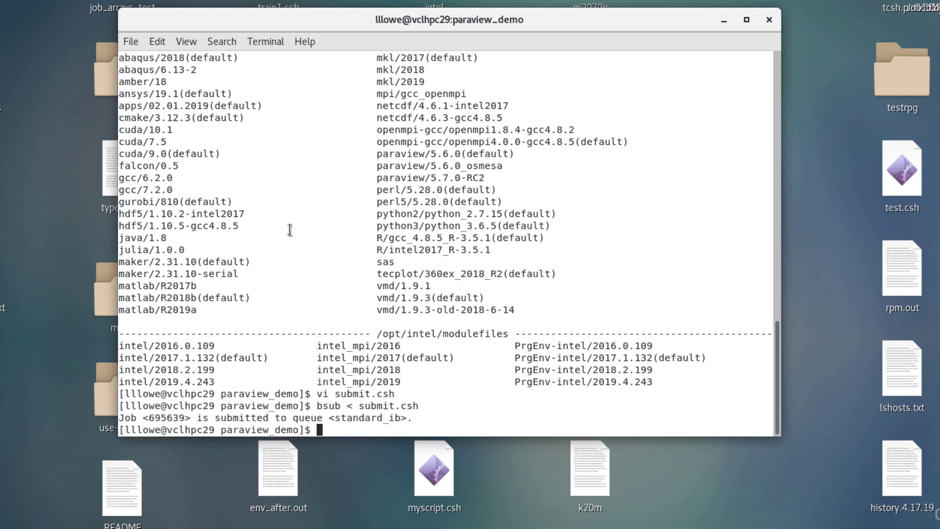
Step: Check the batch job's status with bjobs until it finishes, and list the contents of the output folder
{"action": "type", "text": "bjobs"}
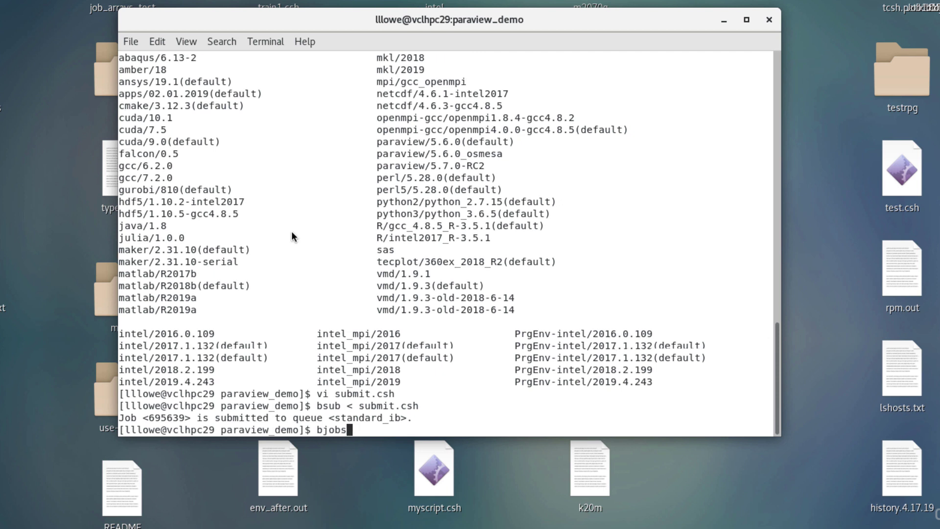
{"action": "key", "text": "Return"}
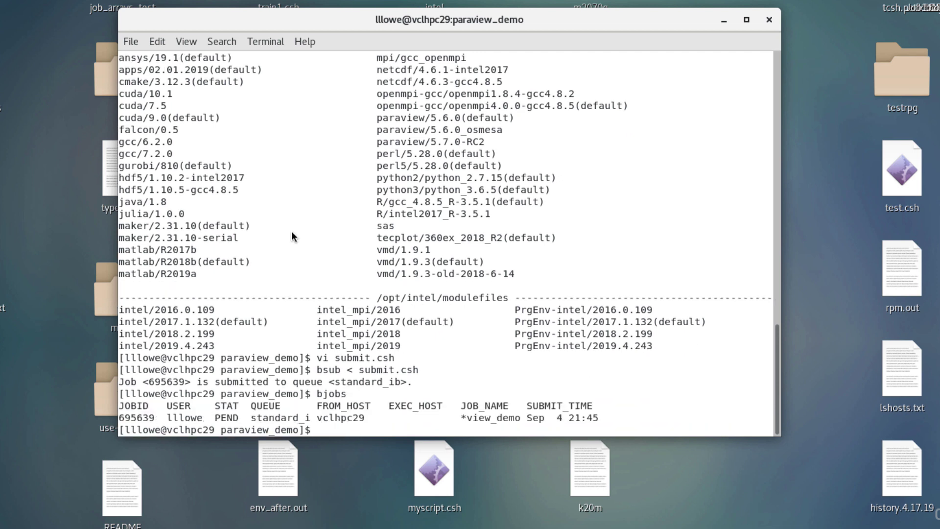
{"action": "key", "text": "Up"}
{"action": "key", "text": "Return"}
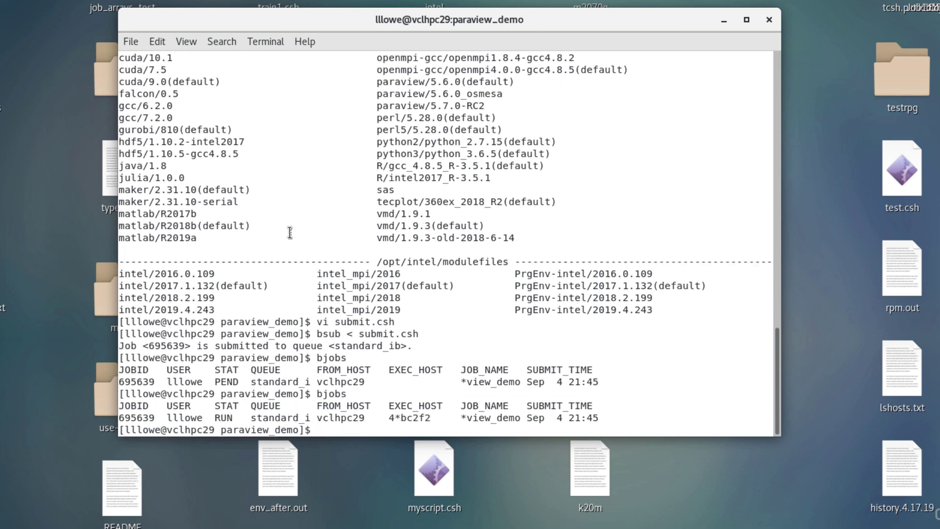
{"action": "key", "text": "Up"}
{"action": "key", "text": "Return"}
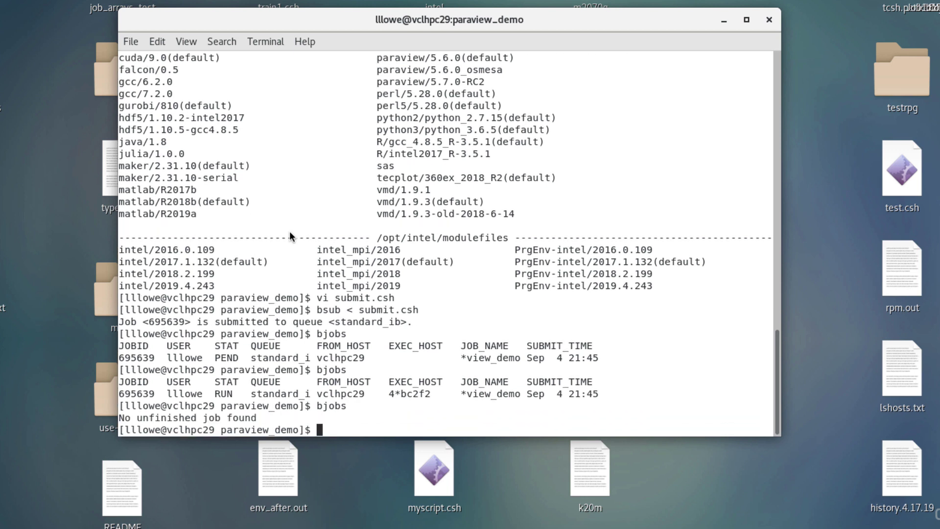
{"action": "type", "text": "ls output"}
{"action": "key", "text": "Return"}
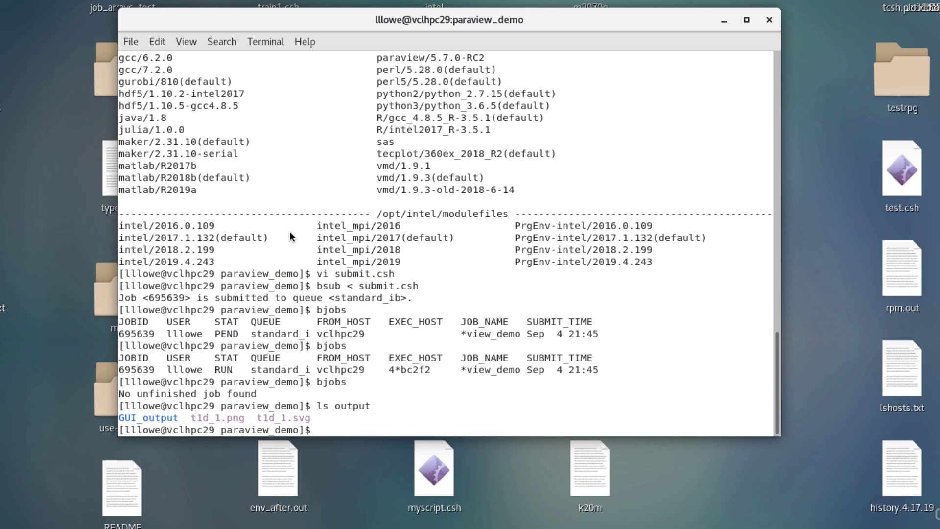
Step: Open t1d_script.py in vi and search it for t1d_1
{"action": "type", "text": "vi"}
{"action": "type", "text": " t1d_s"}
{"action": "key", "text": "Tab"}
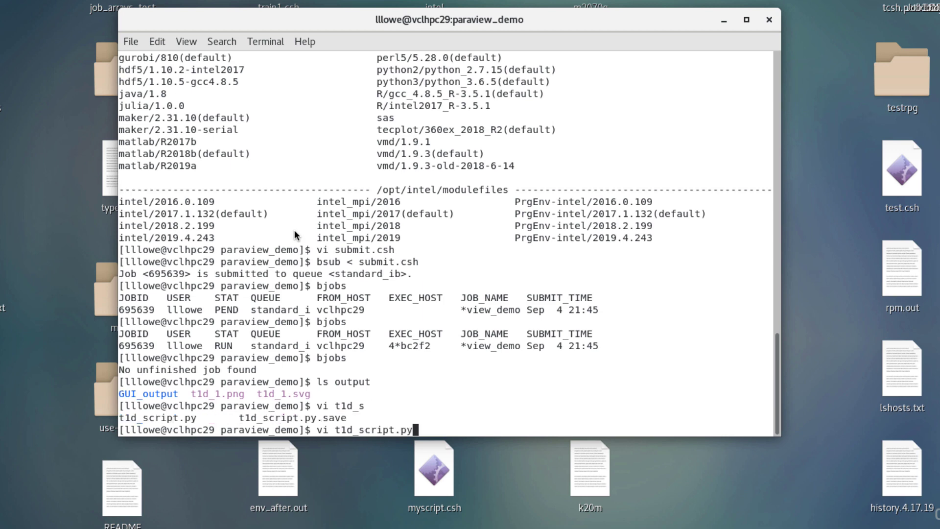
{"action": "key", "text": "Return"}
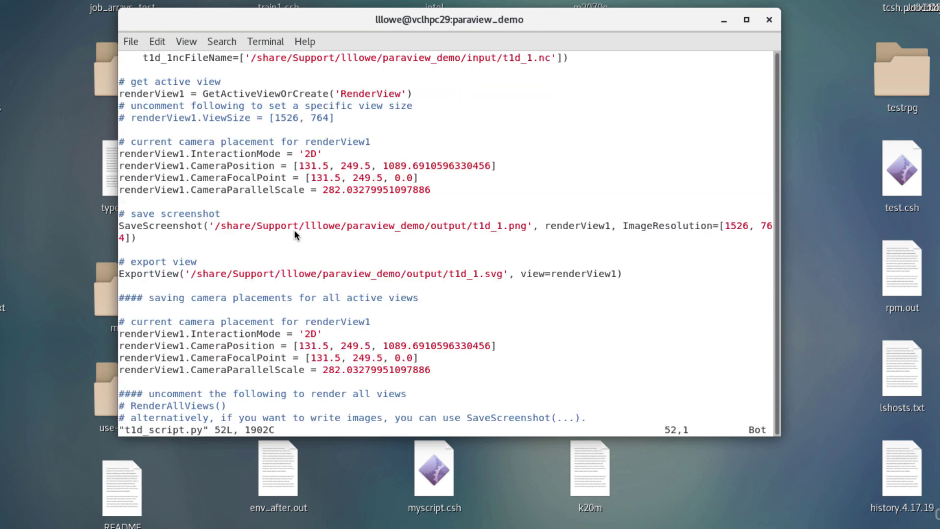
{"action": "type", "text": "/t1d_a"}
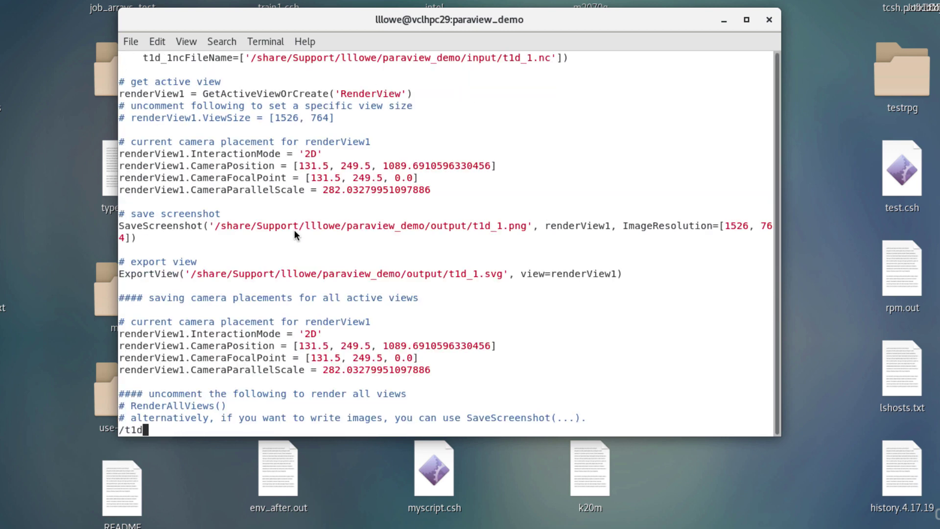
{"action": "key", "text": "Return"}
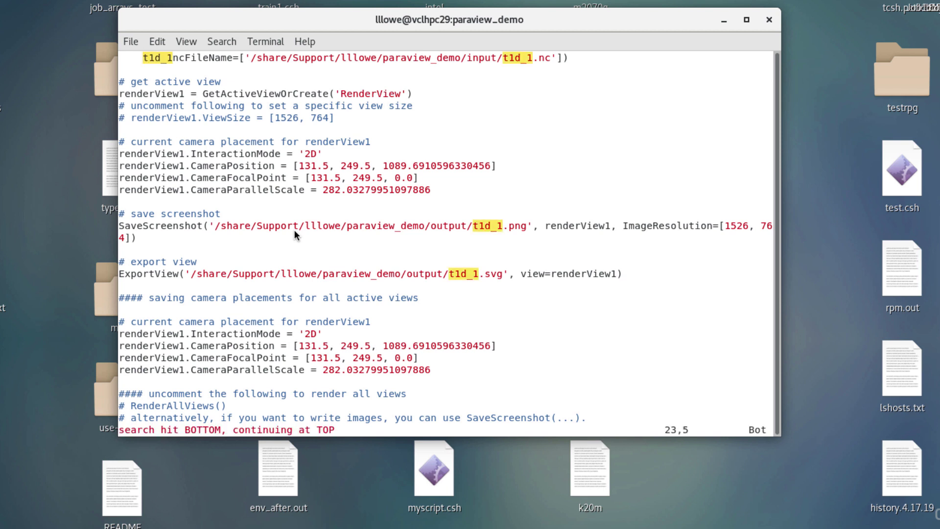
Step: Change the input data file in the t1d_1ncFileName path to t1d_4.nc
{"action": "key", "text": "n"}
{"action": "key", "text": "n"}
{"action": "key", "text": "n"}
{"action": "key", "text": "n"}
{"action": "key", "text": "n"}
{"action": "key", "text": "l"}
{"action": "key", "text": "l"}
{"action": "key", "text": "l"}
{"action": "key", "text": "l"}
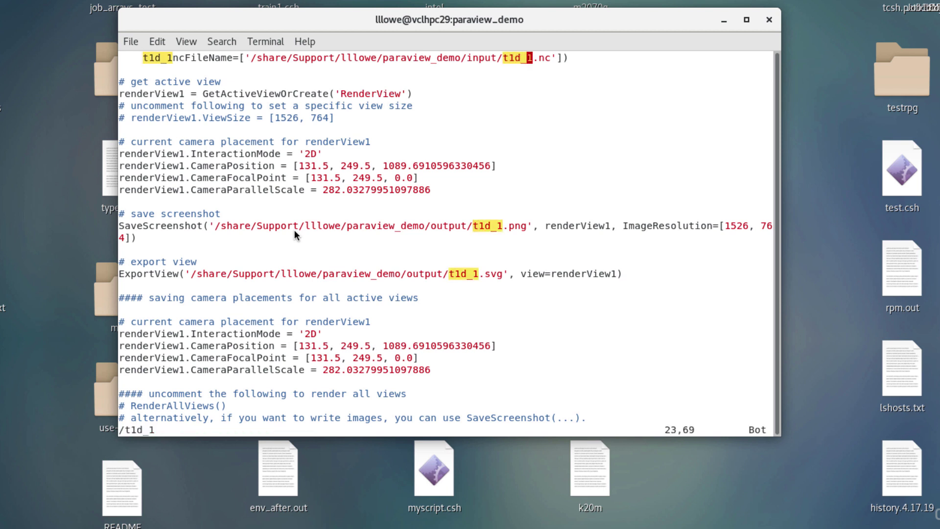
{"action": "key", "text": "r"}
{"action": "key", "text": "4"}
Step: Change the output file name in the SaveScreenshot line to t1d_4.png
{"action": "key", "text": "n"}
{"action": "key", "text": "l"}
{"action": "key", "text": "l"}
{"action": "key", "text": "l"}
{"action": "key", "text": "l"}
{"action": "key", "text": "r"}
{"action": "key", "text": "4"}
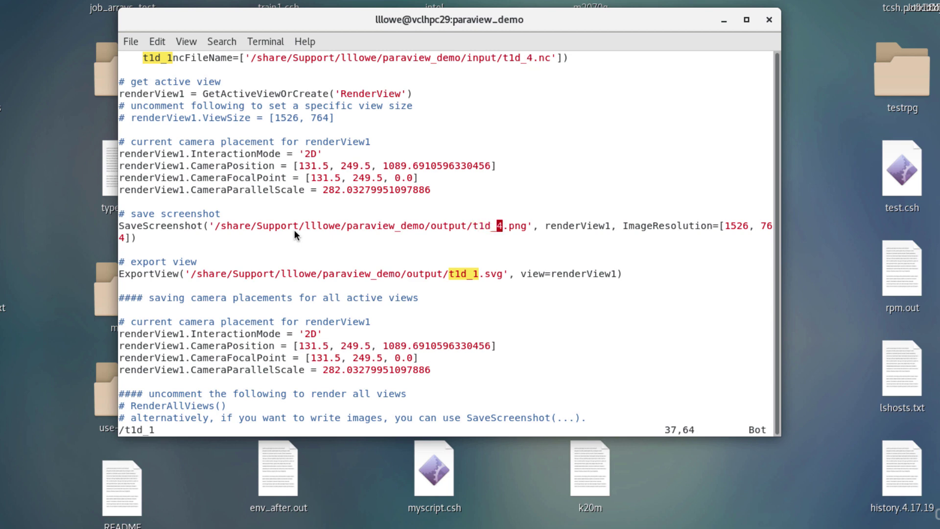
Step: Change the output file name in the ExportView line to t1d_4.svg, and save and close the script
{"action": "key", "text": "n"}
{"action": "key", "text": "l"}
{"action": "key", "text": "l"}
{"action": "key", "text": "l"}
{"action": "key", "text": "l"}
{"action": "key", "text": "r"}
{"action": "key", "text": "4"}
{"action": "key", "text": "n"}
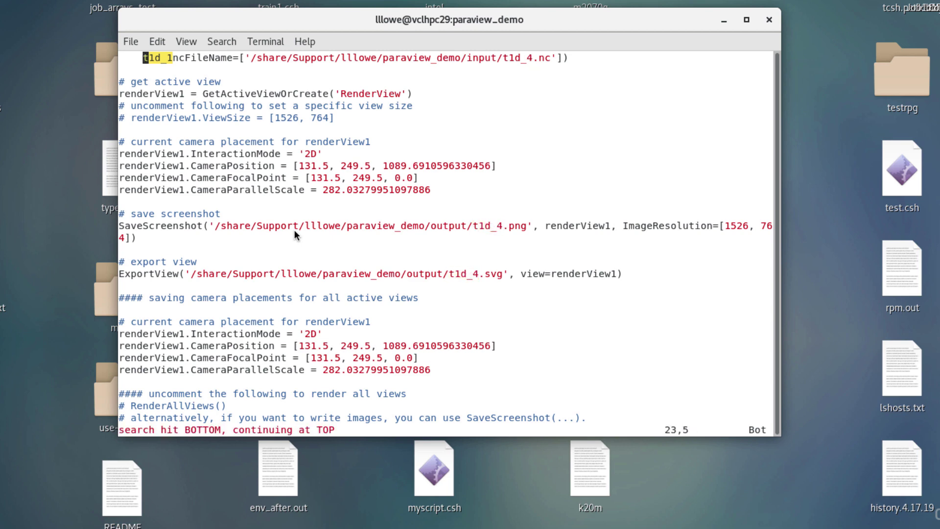
{"action": "type", "text": ":wq"}
{"action": "key", "text": "Return"}
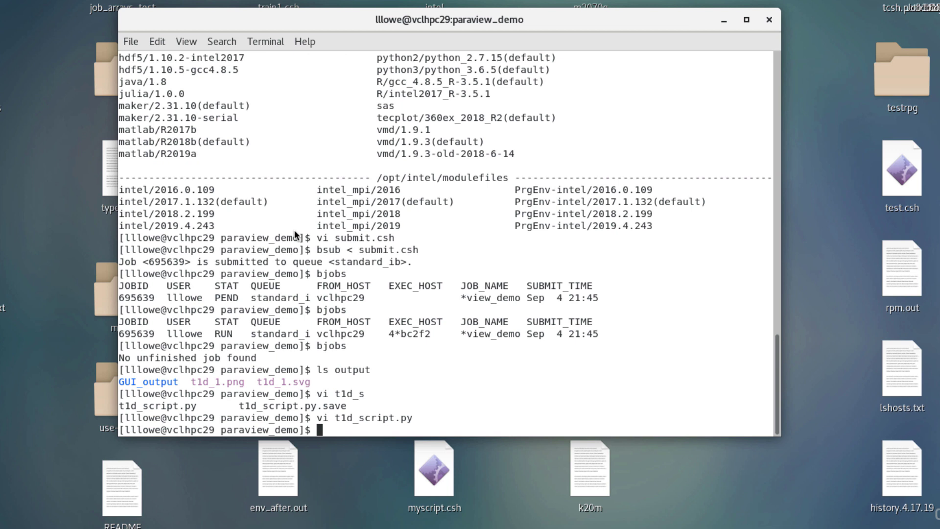
Step: Resubmit submit.csh with the previous bsub command and check the job's status with bjobs until it finishes
{"action": "type", "text": "!bsub"}
{"action": "key", "text": "Return"}
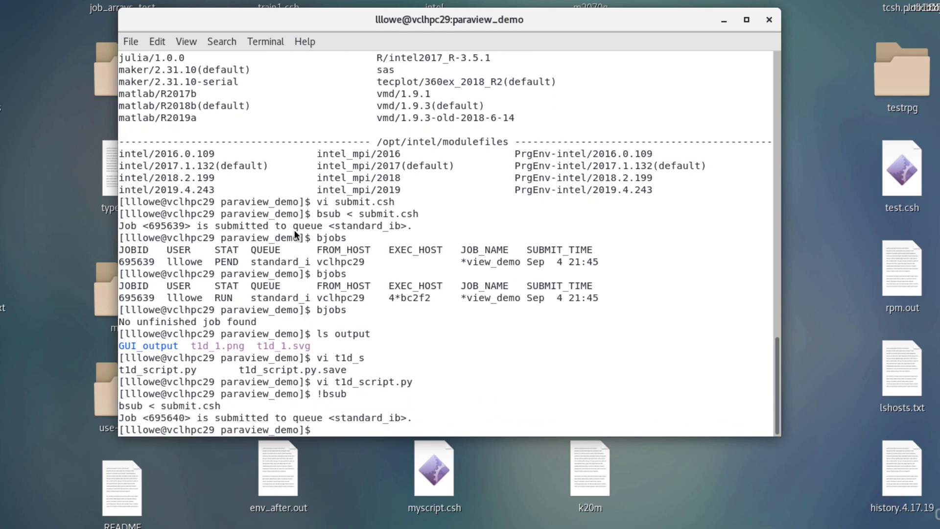
{"action": "type", "text": "bjobs"}
{"action": "key", "text": "Return"}
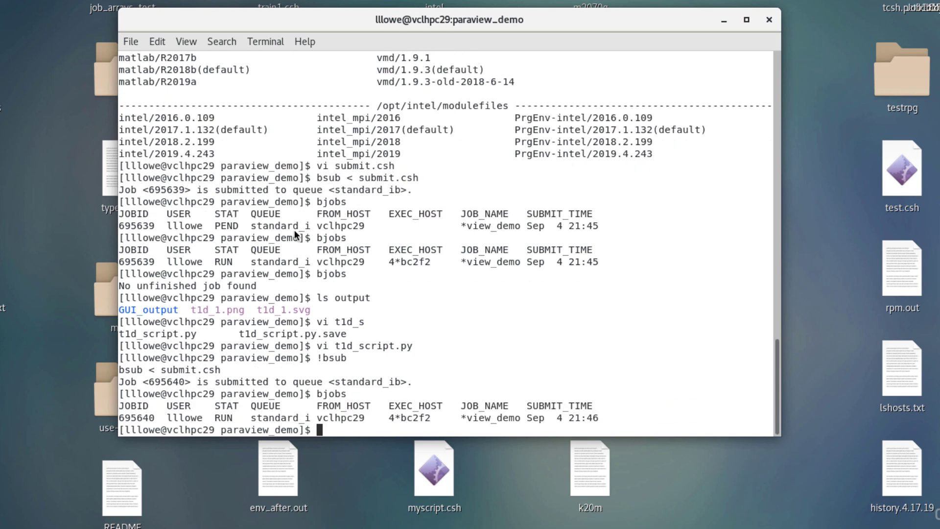
{"action": "type", "text": "bjobs"}
{"action": "key", "text": "Return"}
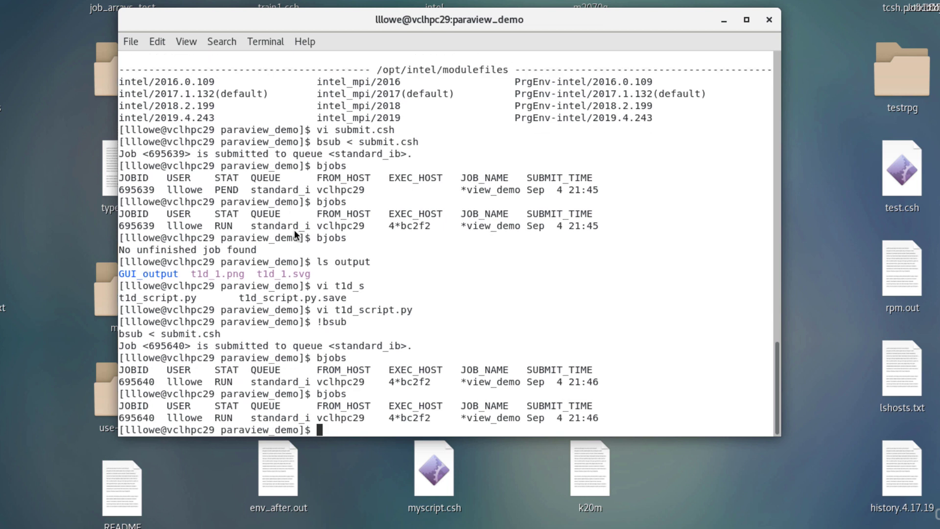
{"action": "key", "text": "Up"}
{"action": "key", "text": "Return"}
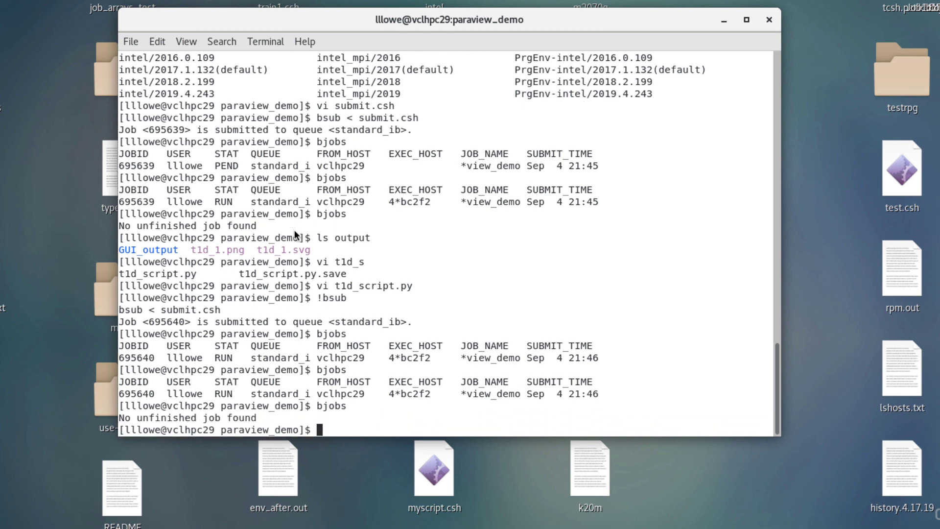
Step: List the contents of the output folder, change into it and clear the terminal
{"action": "type", "text": "ls output"}
{"action": "key", "text": "Return"}
{"action": "type", "text": "cd output"}
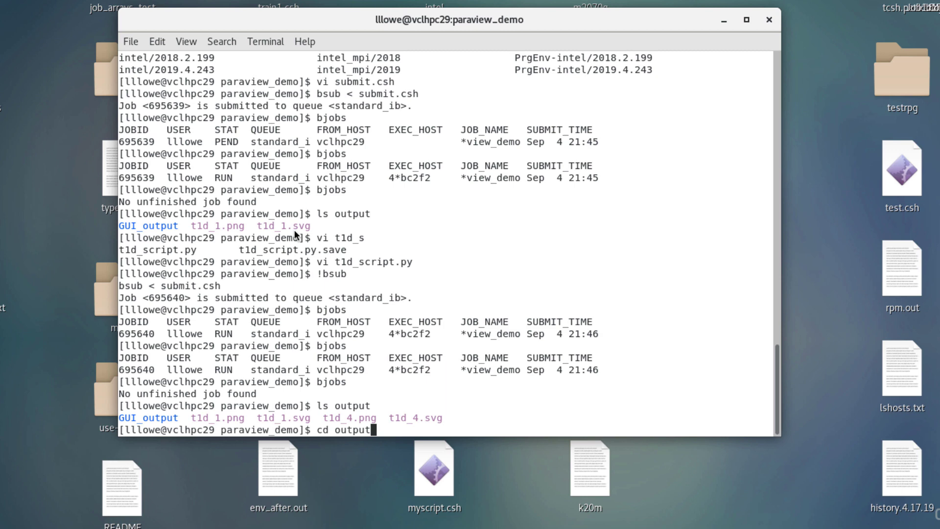
{"action": "key", "text": "Return"}
{"action": "type", "text": "cl"}
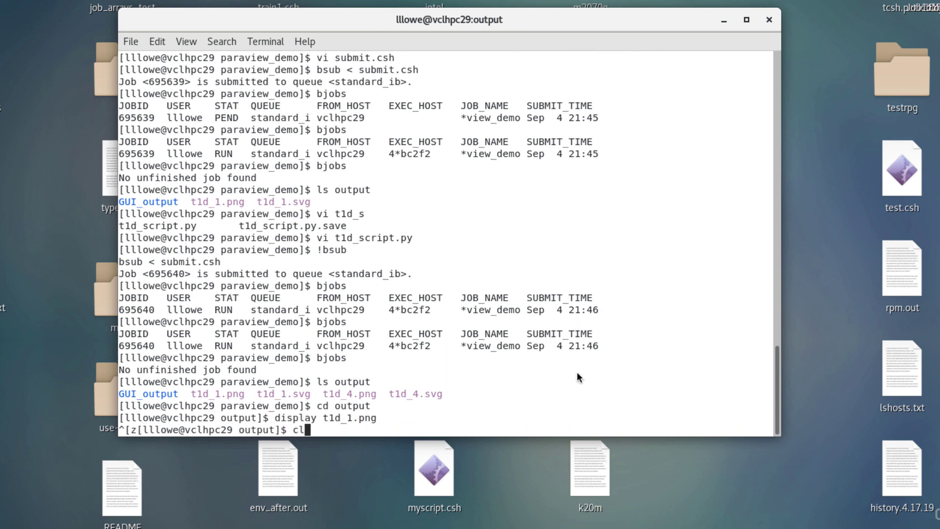
{"action": "type", "text": "ear"}
{"action": "key", "text": "Return"}
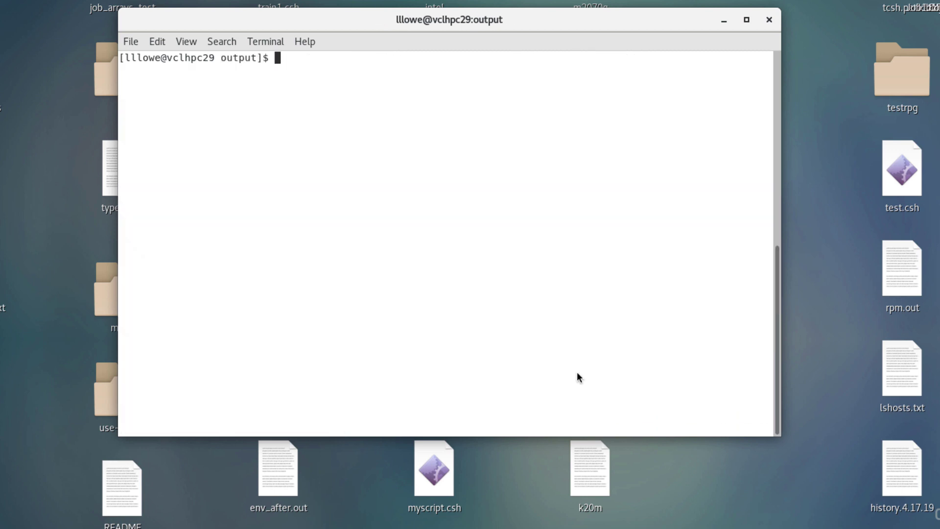
Step: Display t1d_1.png from the terminal, minimize the image window and move the display process to the background
{"action": "type", "text": "display t1d_1."}
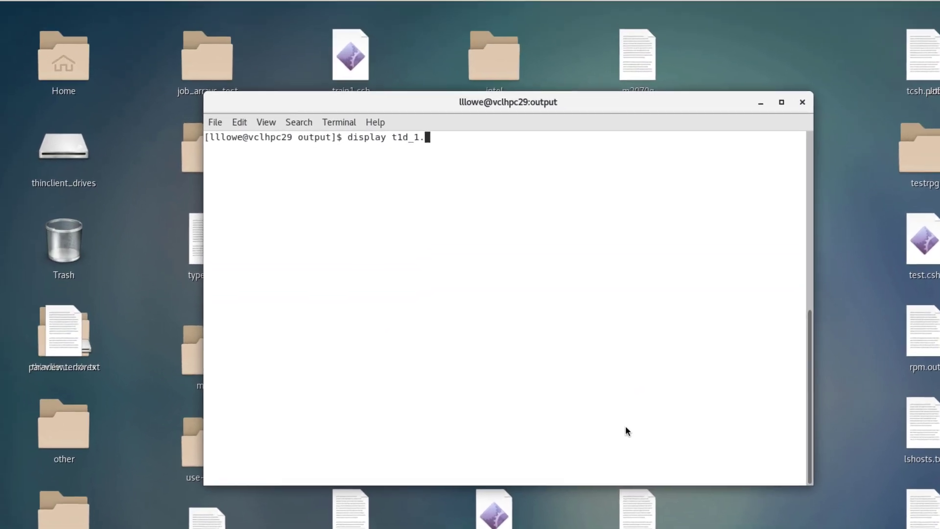
{"action": "type", "text": "png"}
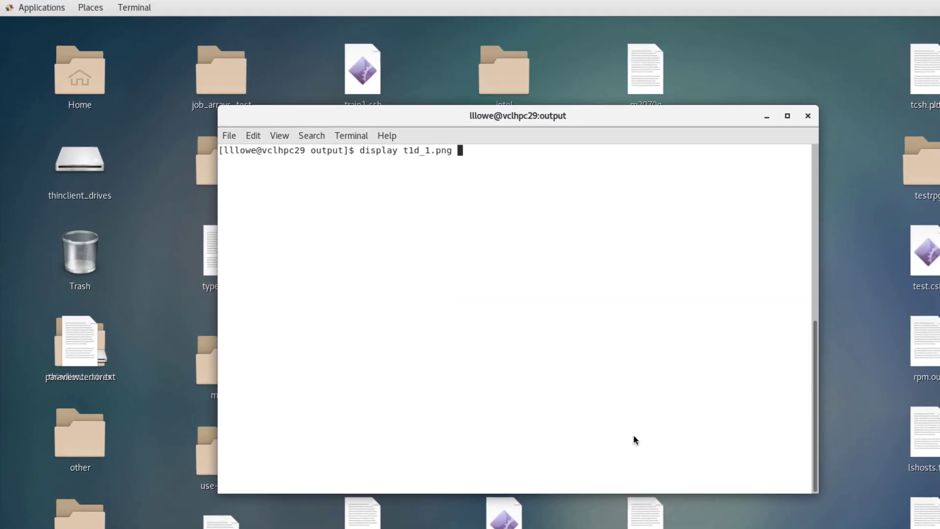
{"action": "key", "text": "Return"}
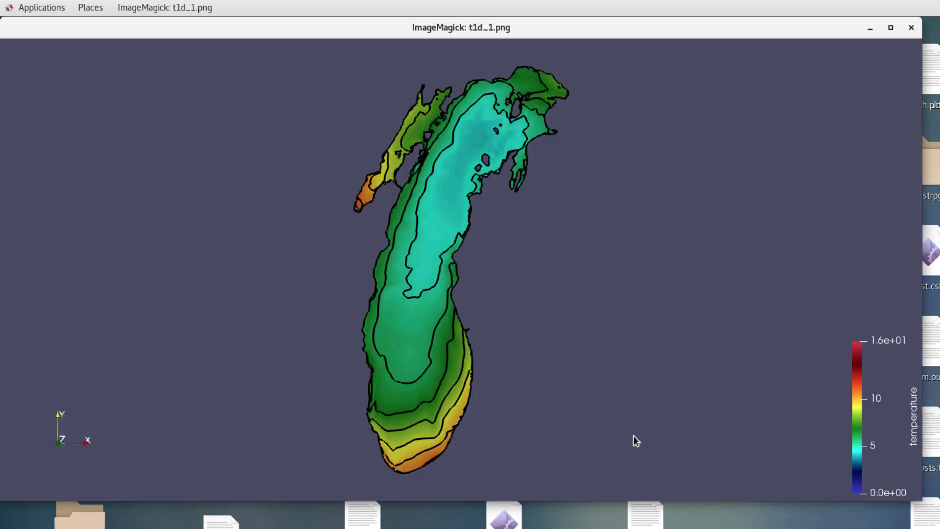
{"action": "left_click", "coordinate": [870, 28]}
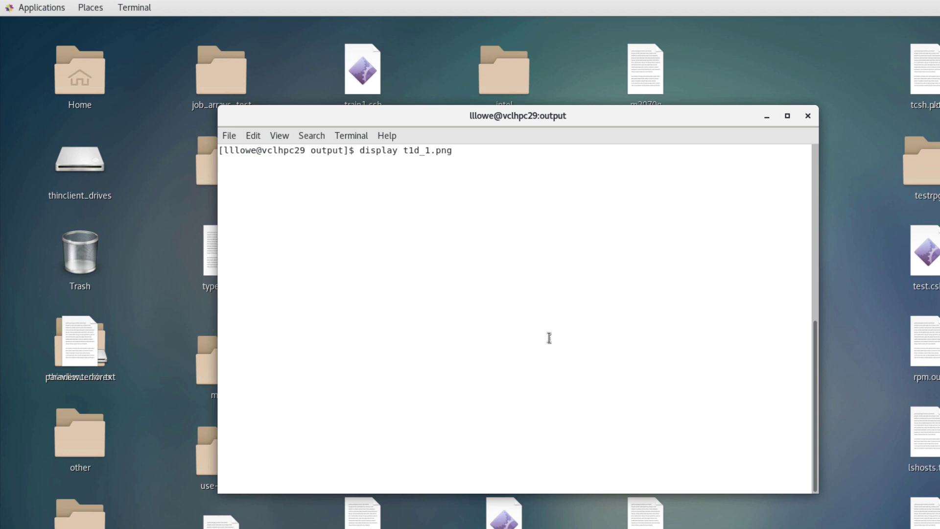
{"action": "key", "text": "ctrl+z"}
{"action": "type", "text": "bg"}
{"action": "key", "text": "Return"}
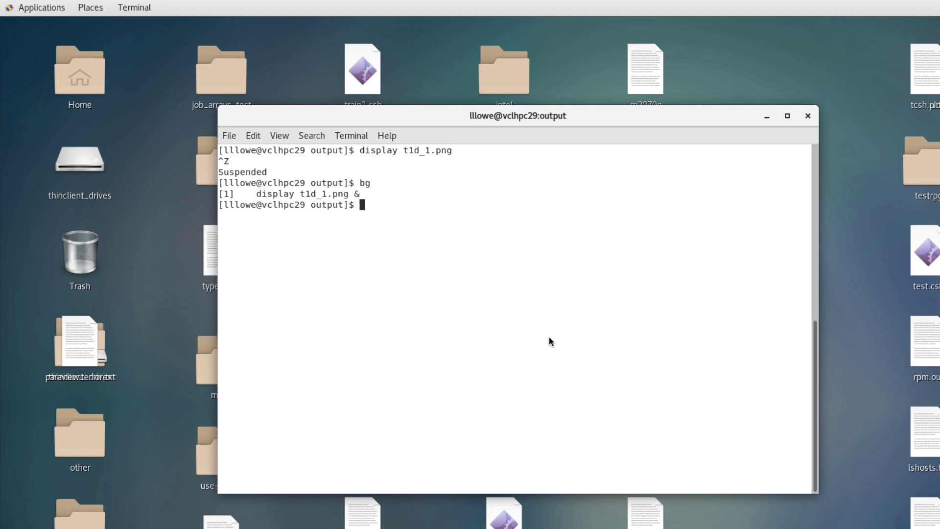
Step: Display t1d_4.png from the terminal as a background process
{"action": "type", "text": "disp"}
{"action": "type", "text": "lay t1d_4.png"}
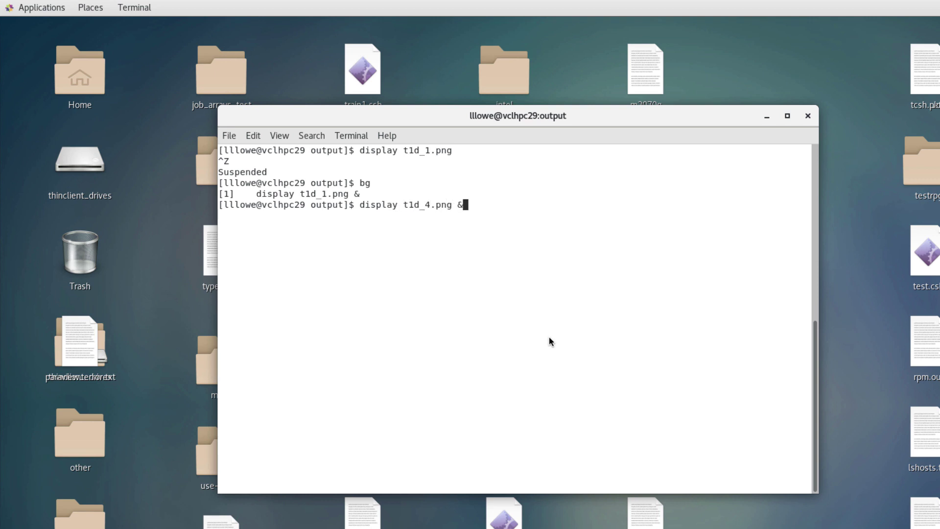
{"action": "type", "text": " &"}
{"action": "key", "text": "Return"}
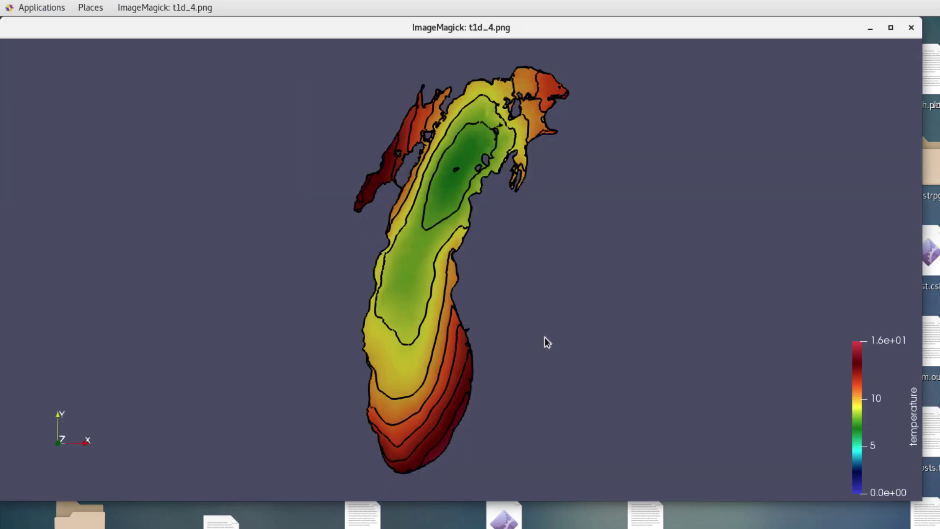
Step: Switch between the t1d_1.png and t1d_4.png images to compare the lake temperatures, and close both image windows
{"action": "key", "text": "q"}
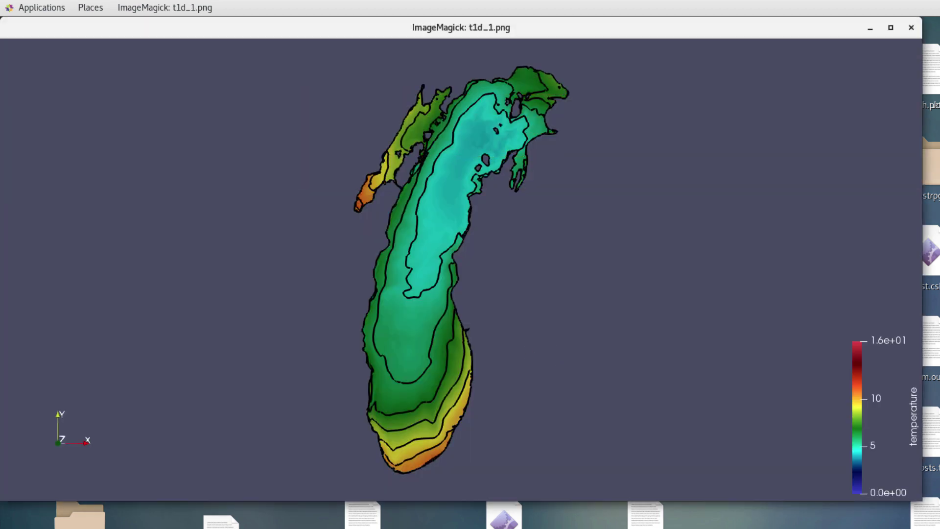
{"action": "key", "text": "alt+Tab"}
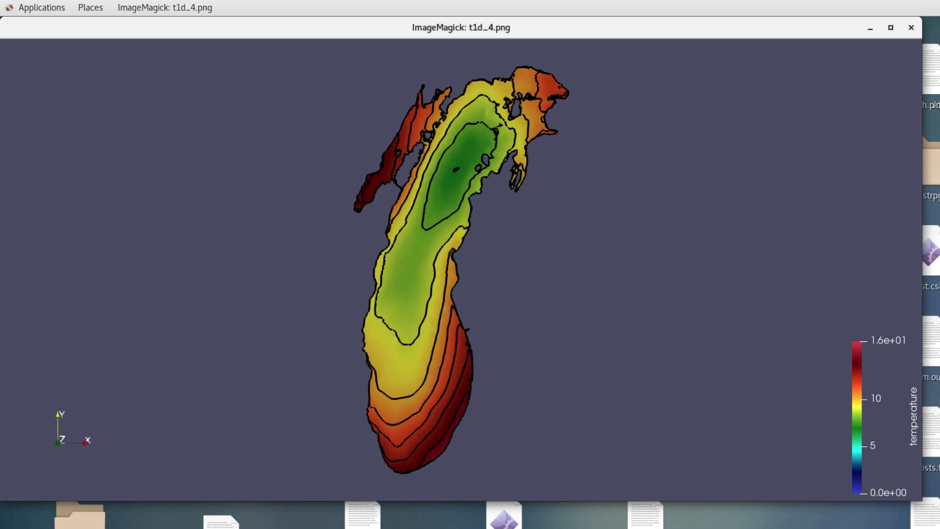
{"action": "key", "text": "alt+Tab"}
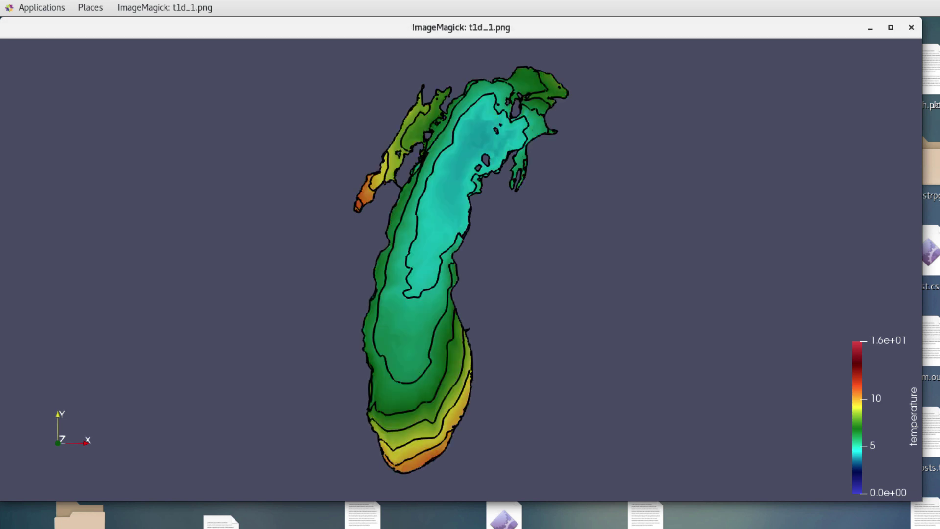
{"action": "left_click", "coordinate": [911, 28]}
{"action": "left_click", "coordinate": [911, 28]}
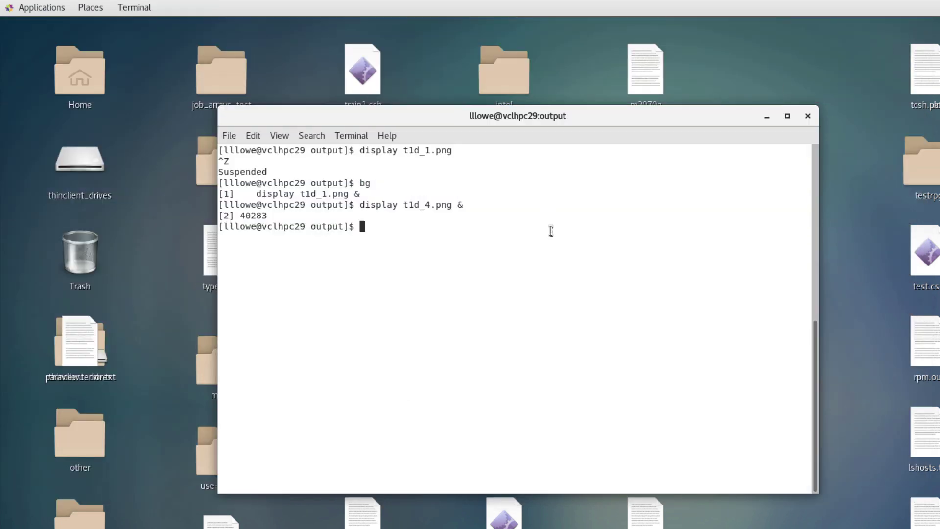
Step: Go back up to the paraview_demo folder and open t1d_script.py in vi
{"action": "type", "text": "cd .."}
{"action": "key", "text": "Return"}
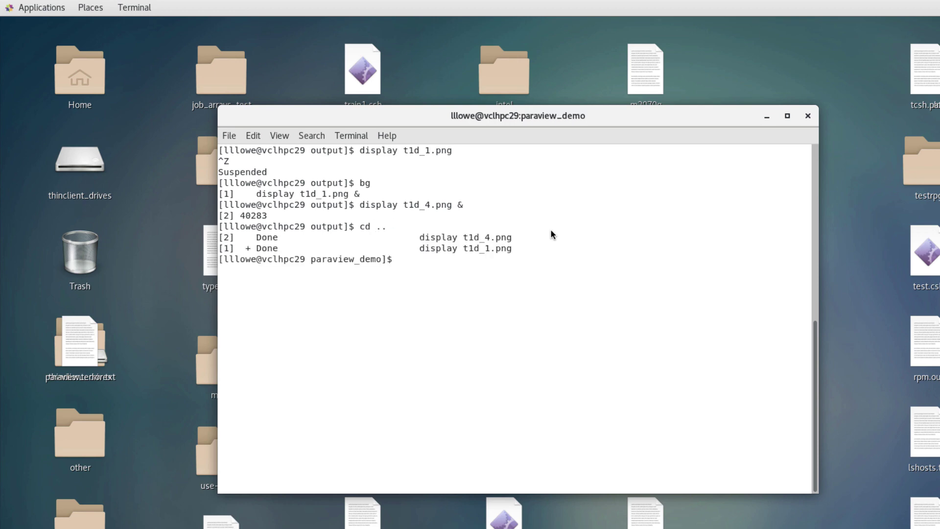
{"action": "type", "text": "vi t1d_"}
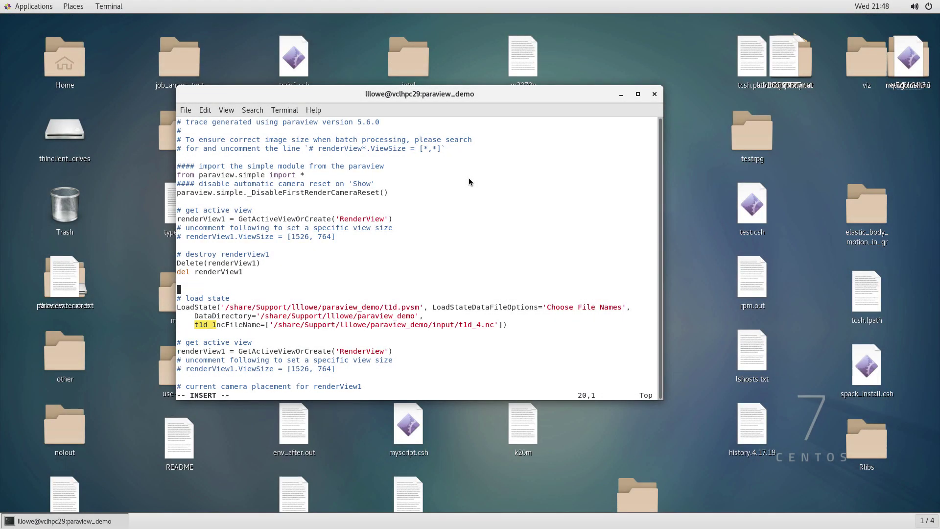
Step: Insert the comment "### ADD BEGINNING OF LOOP HERE..... (over data files, t1d_1 to t1d_XXX)" above the load state section, followed by a blank line
{"action": "type", "text": "### ADD "}
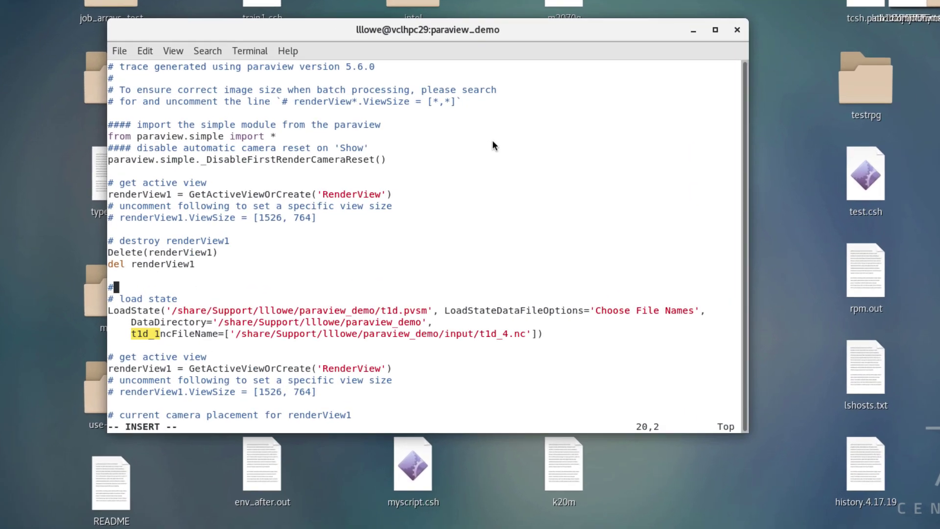
{"action": "type", "text": "BEG"}
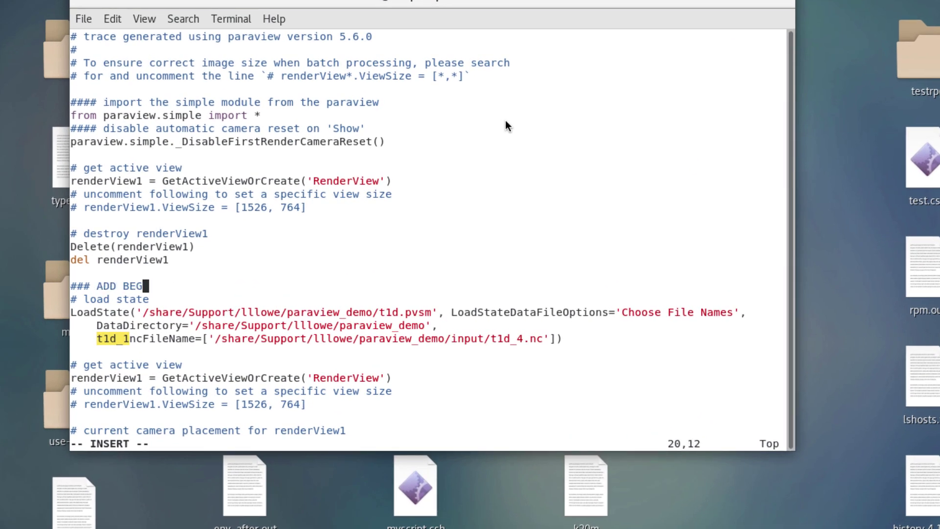
{"action": "type", "text": "INNING OF LOOP HE"}
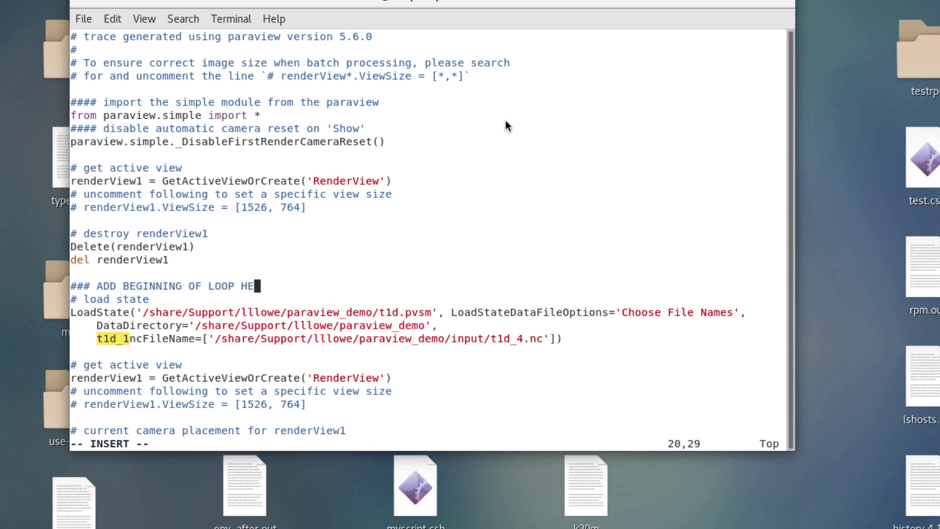
{"action": "type", "text": "RE..... (over data files"}
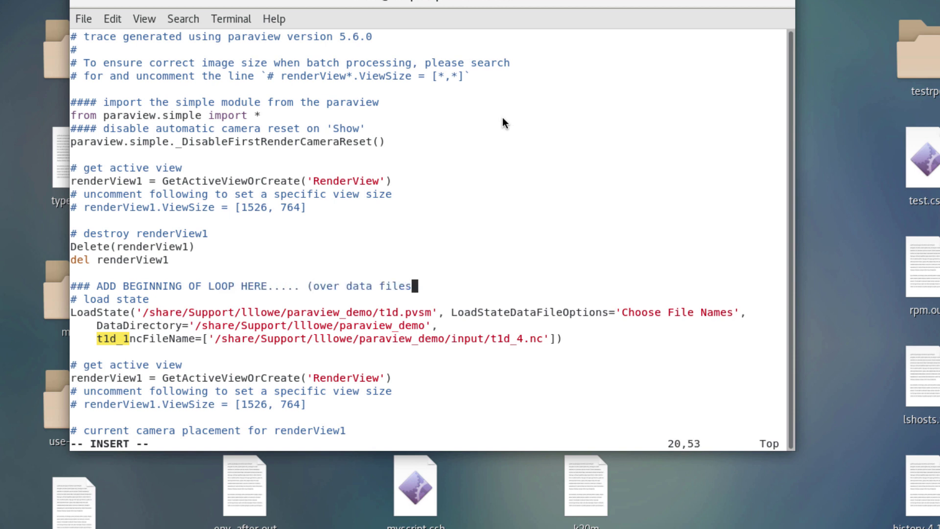
{"action": "type", "text": ", t1d_1 to t1d_XXX)"}
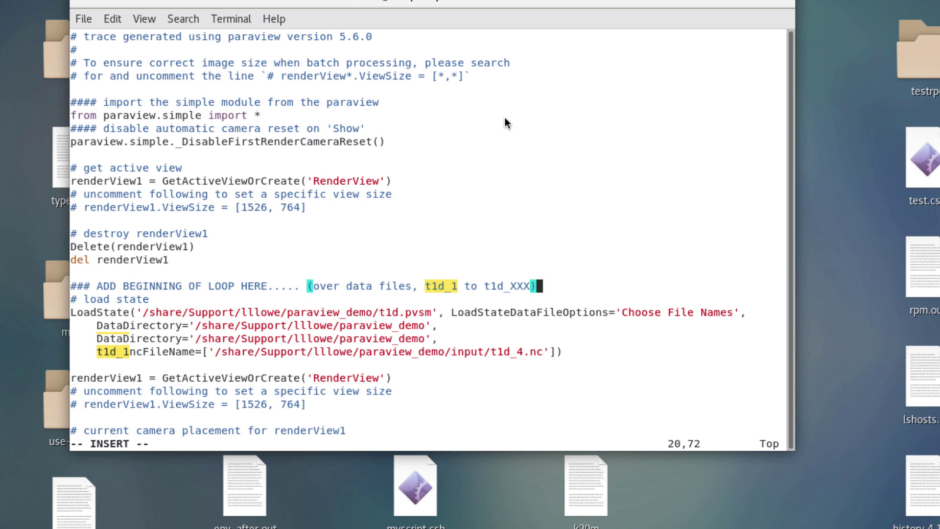
{"action": "key", "text": "Escape"}
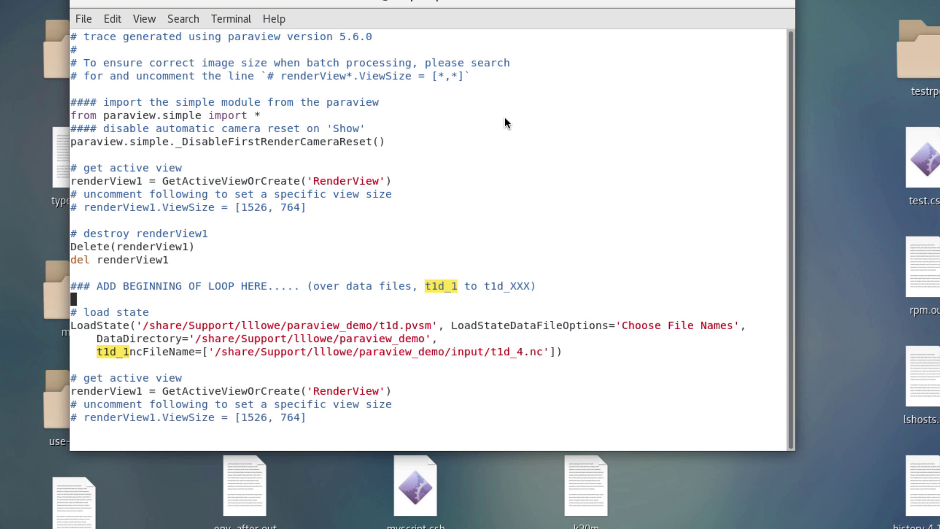
Step: Append the comment "### END OF LOOP OVER DATA FILES!" at the end of the script after a blank line
{"action": "key", "text": "shift+g"}
{"action": "key", "text": "shift+a"}
{"action": "key", "text": "Return"}
{"action": "key", "text": "Return"}
{"action": "type", "text": "#"}
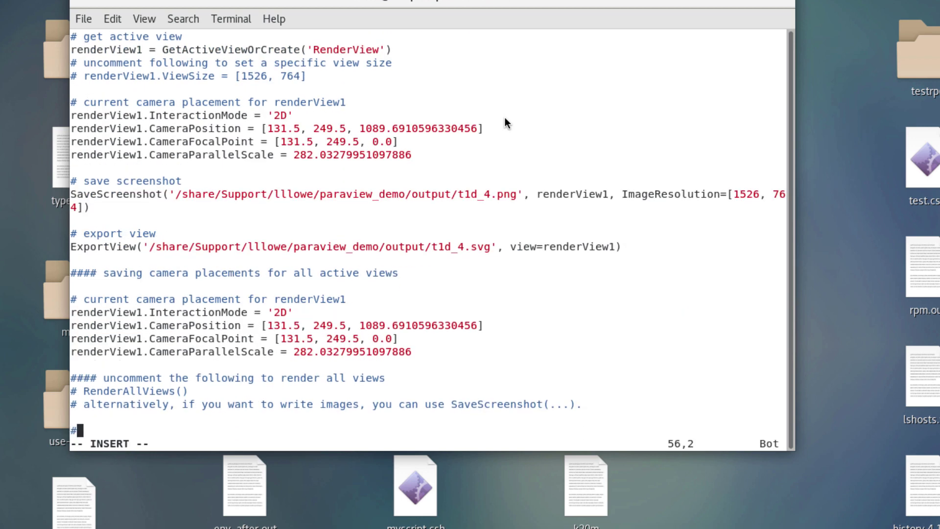
{"action": "type", "text": "## END OF LIIP OVER DATA FILES!"}
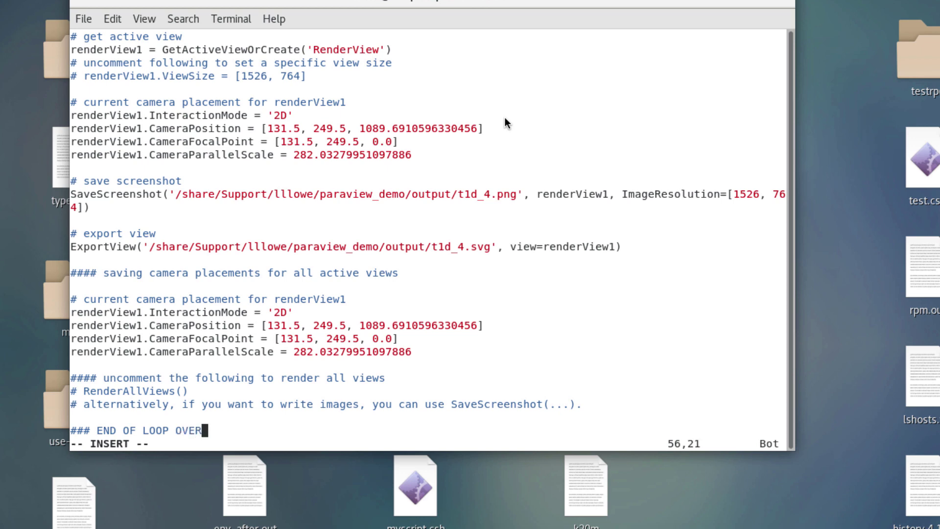
{"action": "key", "text": "Escape"}
{"action": "key", "text": "apostrophe"}
{"action": "key", "text": "w"}
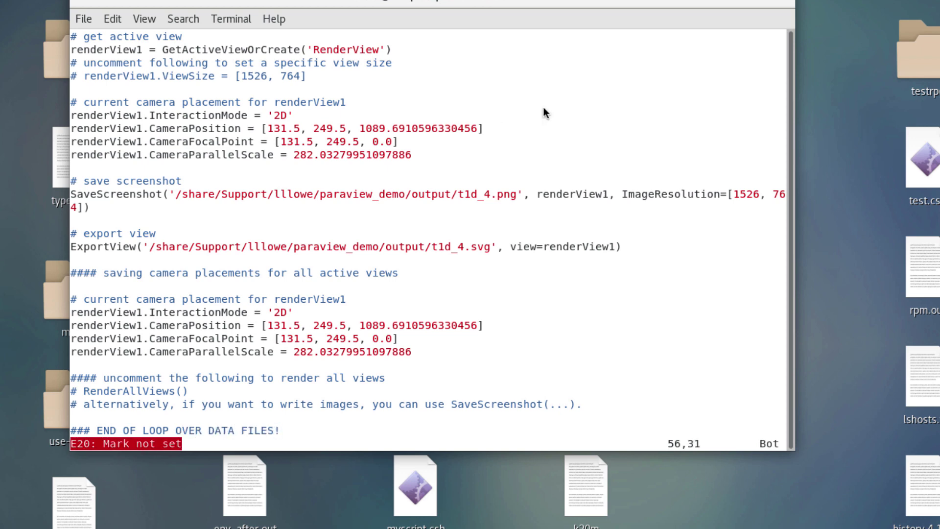
Step: Search the script from its beginning for LOOP, go to the next match, and quit vi
{"action": "key", "text": "k"}
{"action": "key", "text": "g"}
{"action": "key", "text": "g"}
{"action": "type", "text": "/LOOP"}
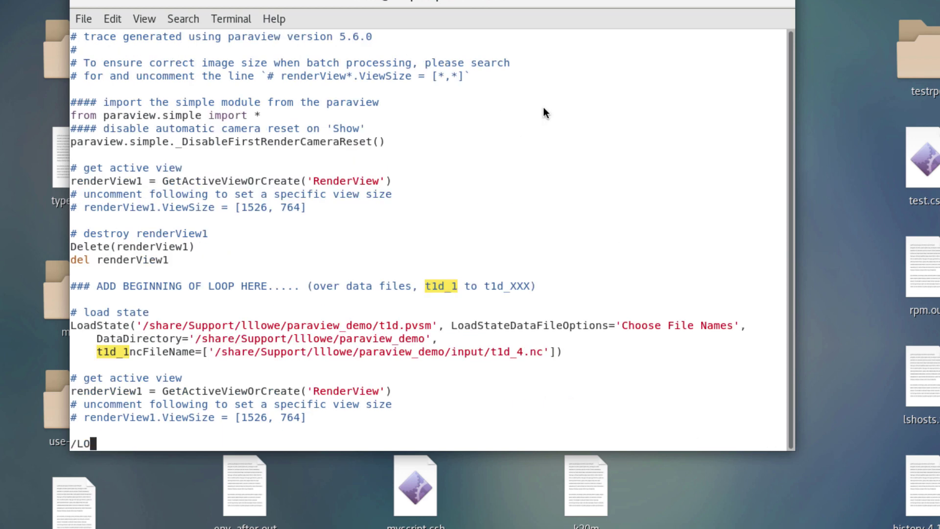
{"action": "key", "text": "Return"}
{"action": "type", "text": "n:q"}
{"action": "key", "text": "Return"}
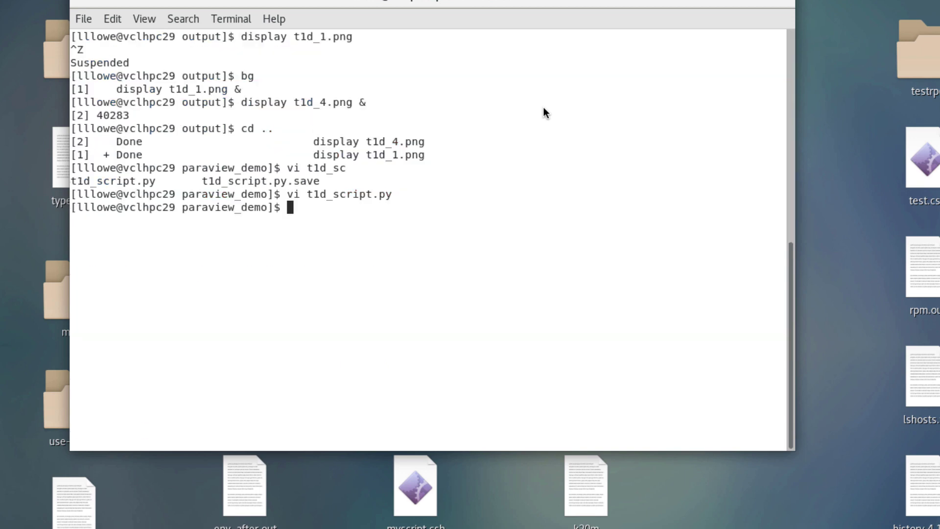